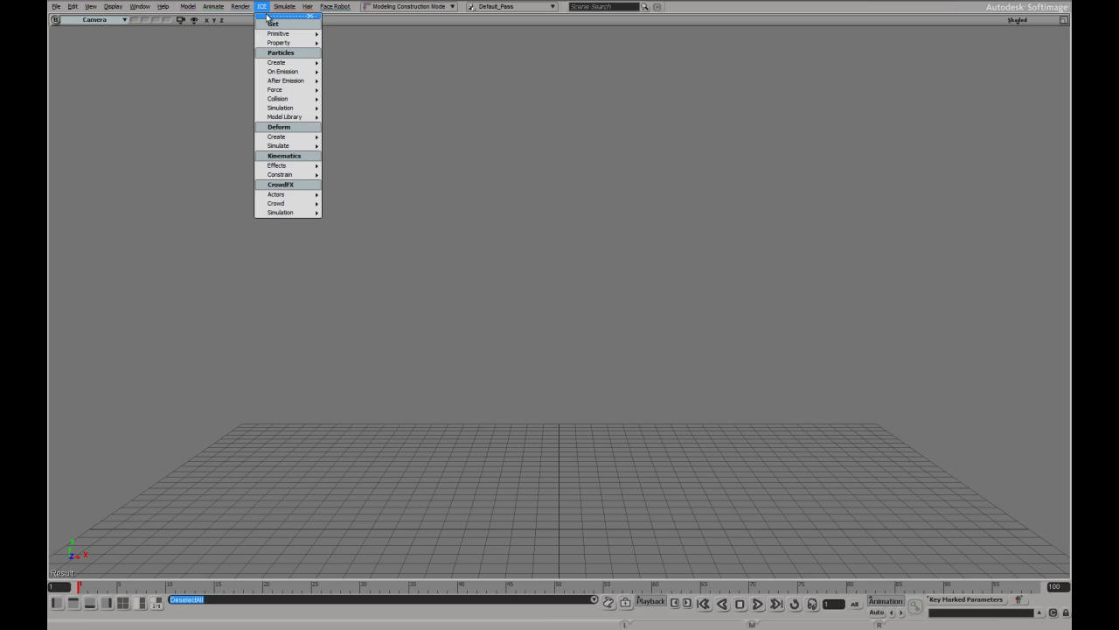
- Detach the ICE command list as a floating palette and add the default CrowdFX pedestrian actor to the scene
{"action": "left_click", "coordinate": [272, 15]}
{"action": "left_click_drag", "start_coordinate": [267, 6], "coordinate": [132, 126]}
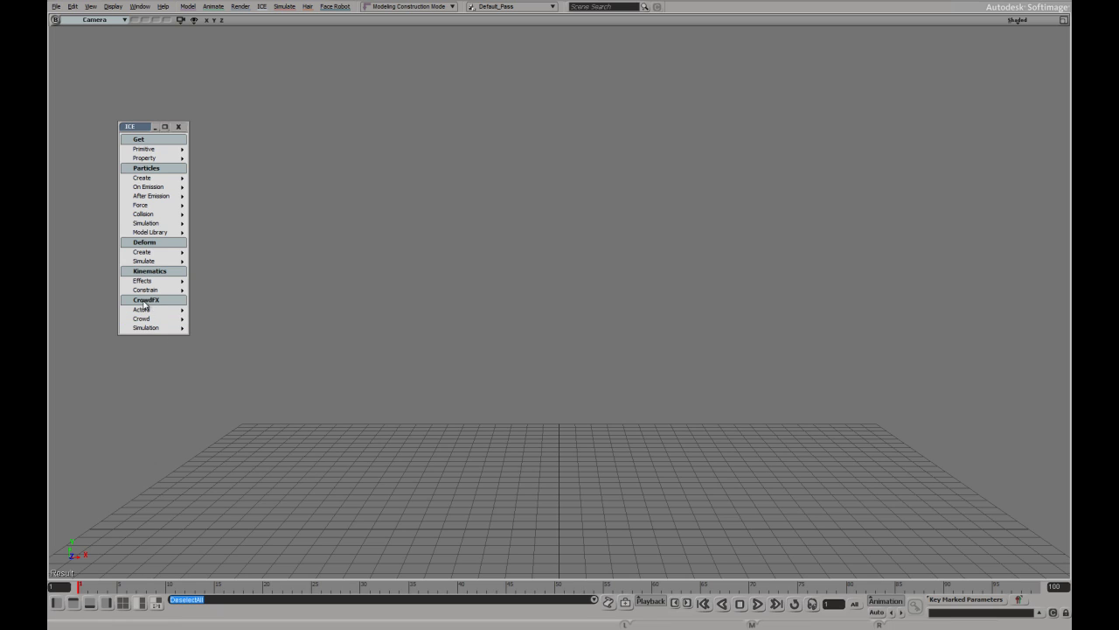
{"action": "mouse_move", "coordinate": [155, 311]}
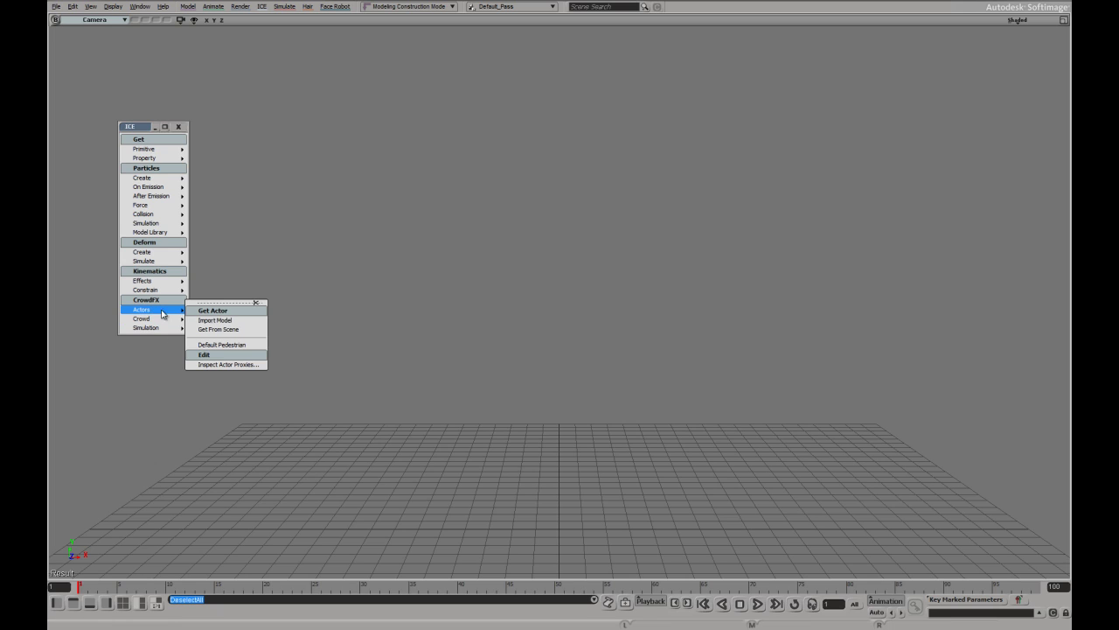
{"action": "left_click", "coordinate": [218, 345]}
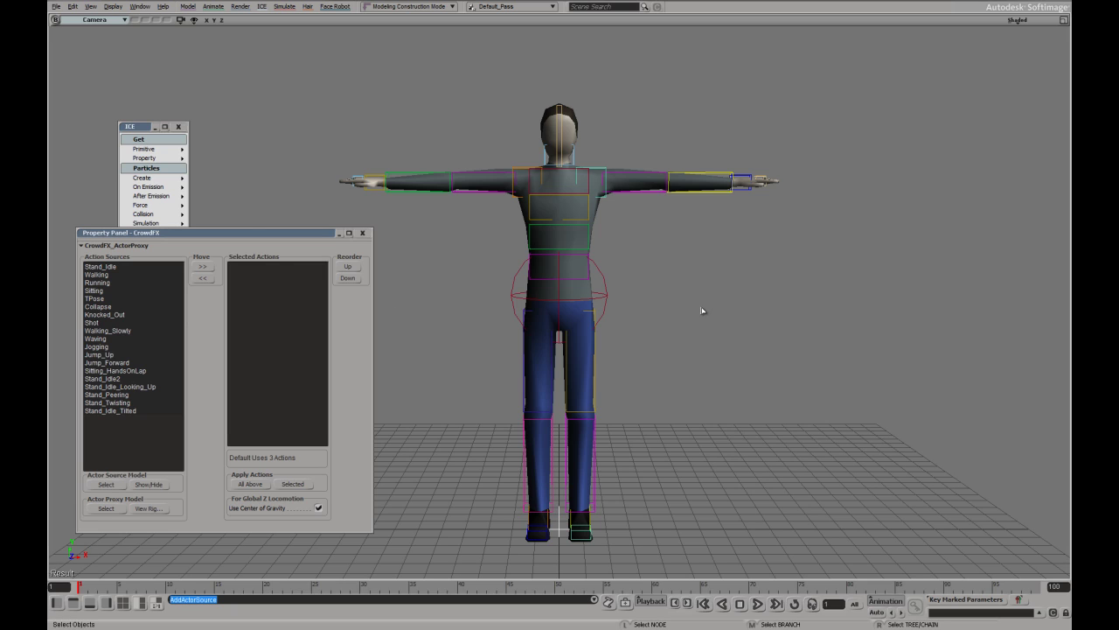
- Examine the animation sources under the Pedestrian model's mixer in an explorer and compare them with the actor proxy's action sources
{"action": "key", "text": "8"}
{"action": "left_click", "coordinate": [722, 198]}
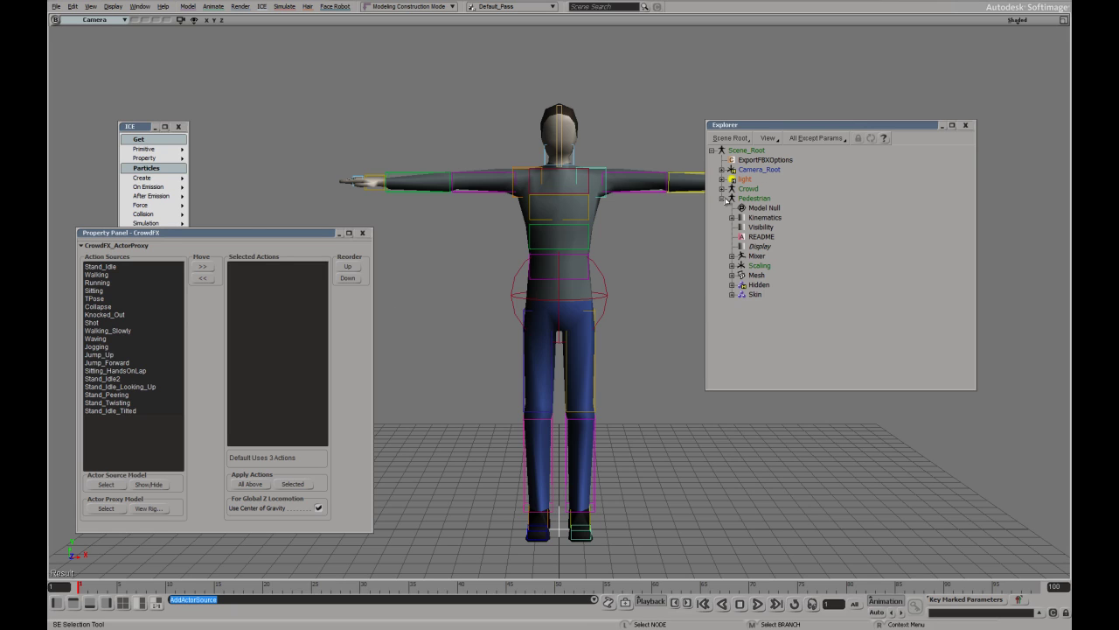
{"action": "left_click", "coordinate": [732, 256]}
{"action": "left_click", "coordinate": [743, 275]}
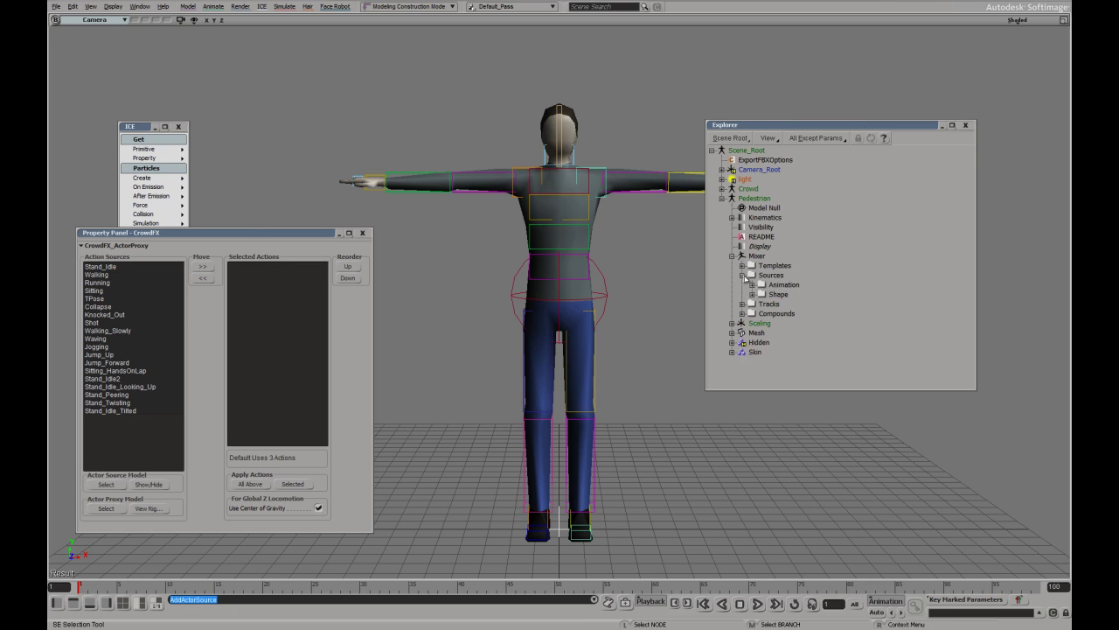
{"action": "left_click", "coordinate": [753, 285]}
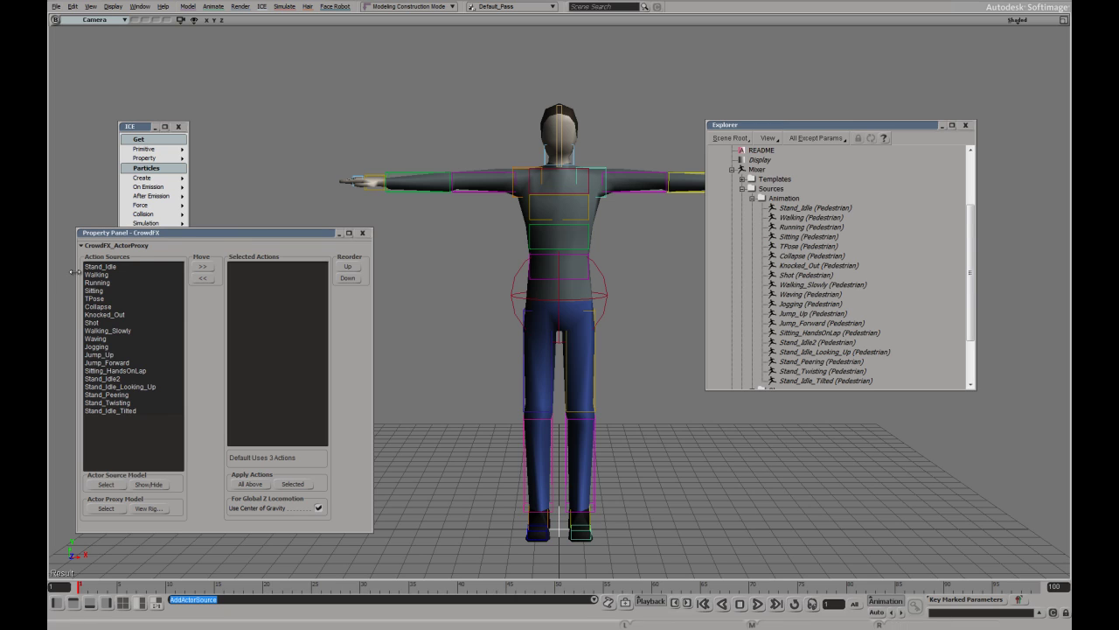
{"action": "left_click", "coordinate": [186, 235]}
{"action": "left_click_drag", "start_coordinate": [188, 241], "coordinate": [186, 242]}
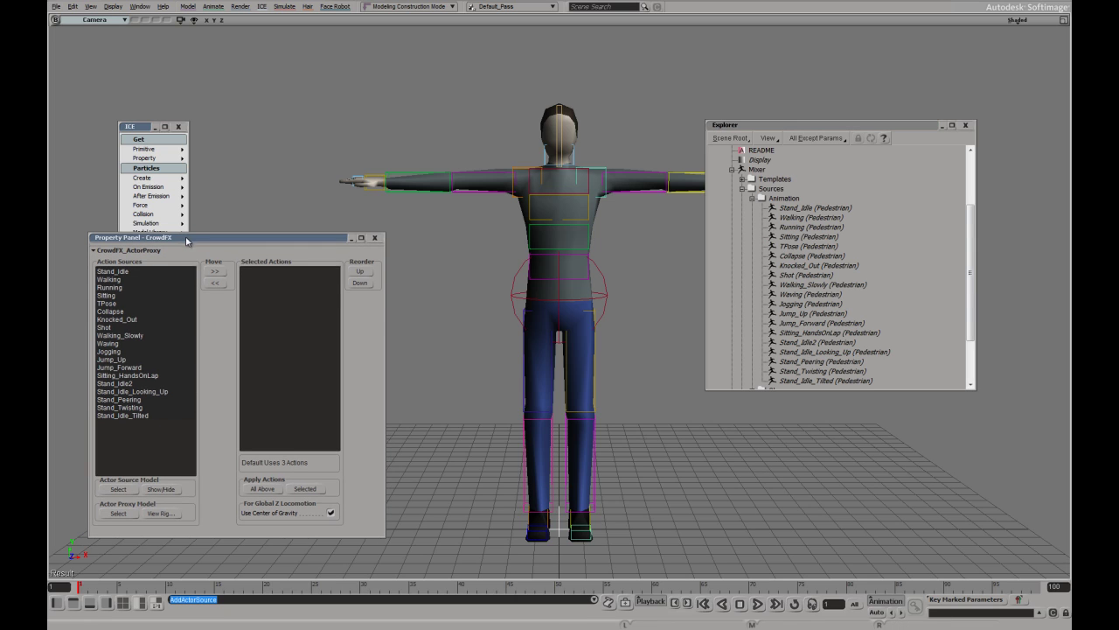
{"action": "left_click", "coordinate": [965, 125]}
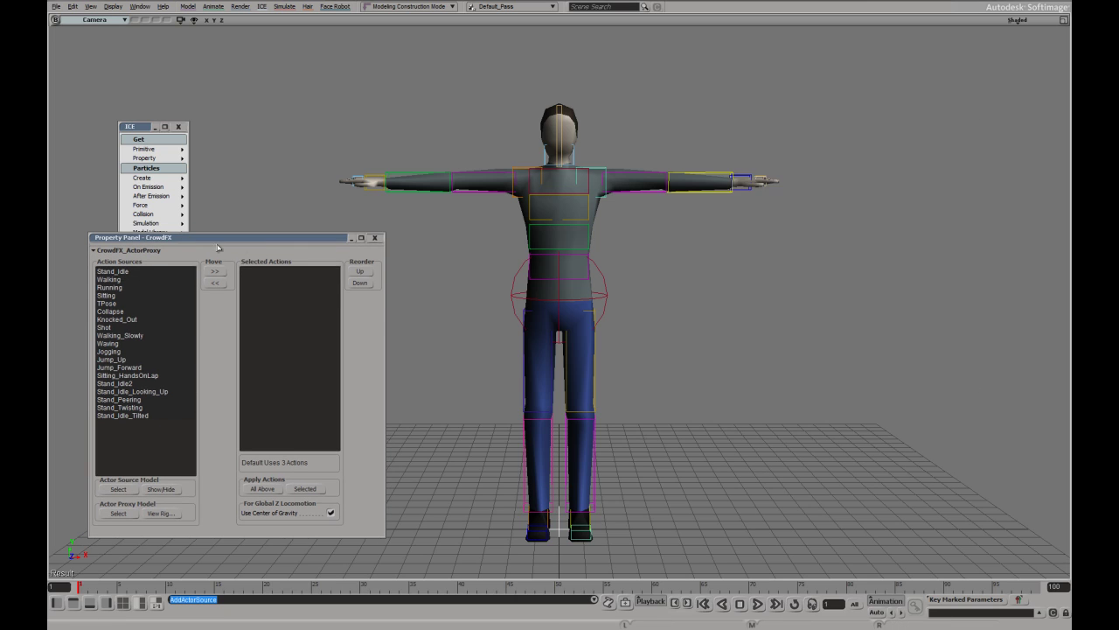
- Add Stand_Idle, Walking and Running to the pedestrian's selected actions and apply all of them
{"action": "left_click_drag", "start_coordinate": [149, 274], "coordinate": [132, 291]}
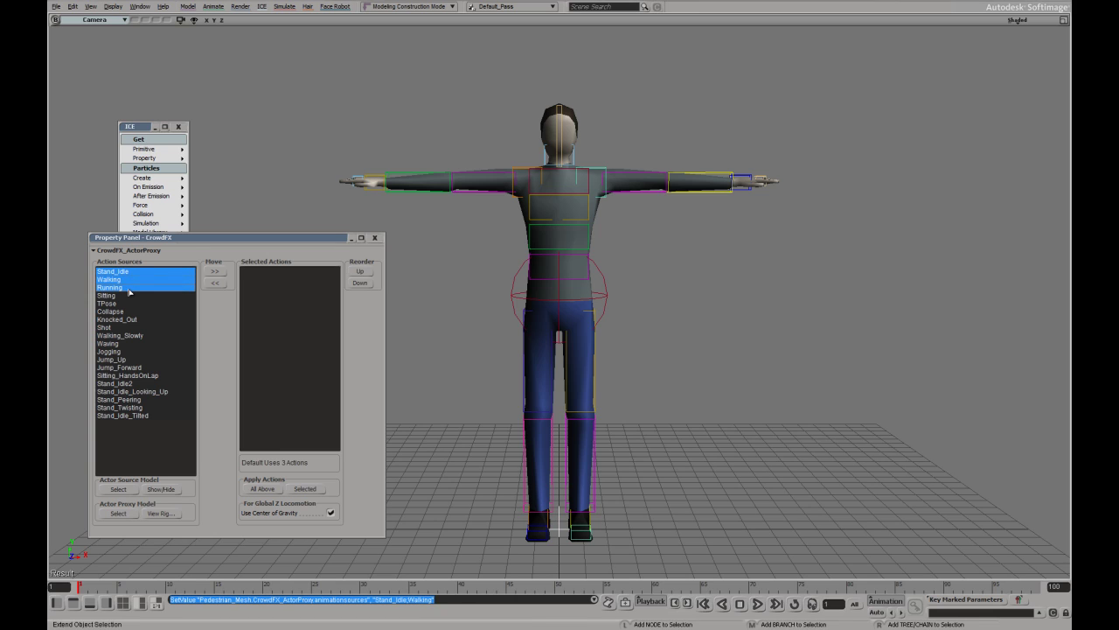
{"action": "left_click", "coordinate": [214, 271]}
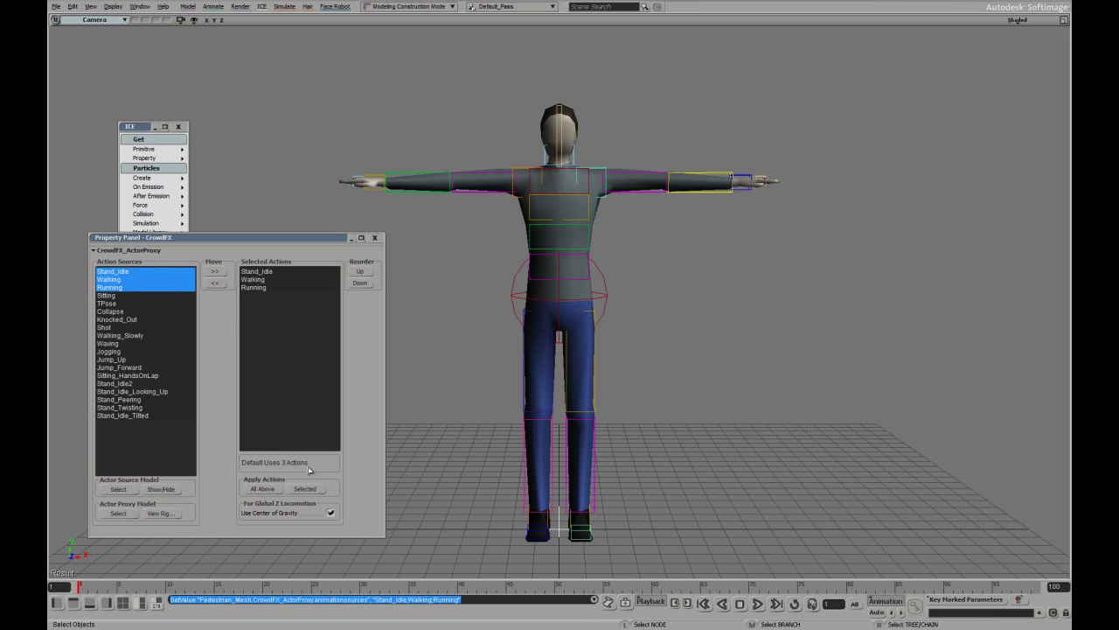
{"action": "left_click", "coordinate": [271, 492]}
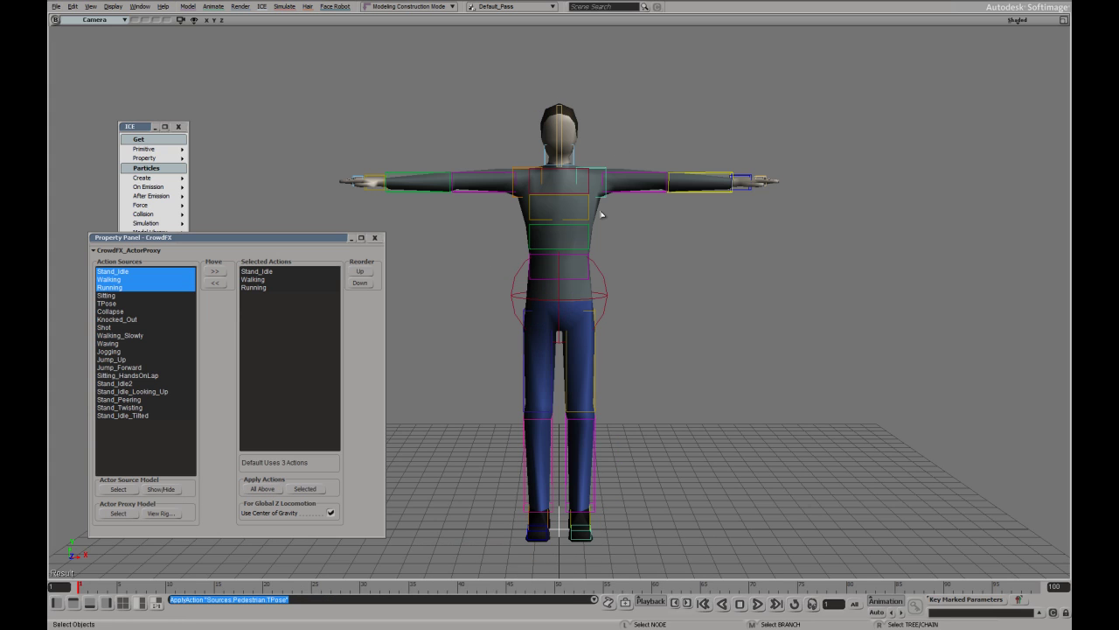
- Examine the pedestrian mesh and its rig from an angle, selecting and deselecting the mesh
{"action": "middle_click_drag", "start_coordinate": [631, 218], "coordinate": [584, 223]}
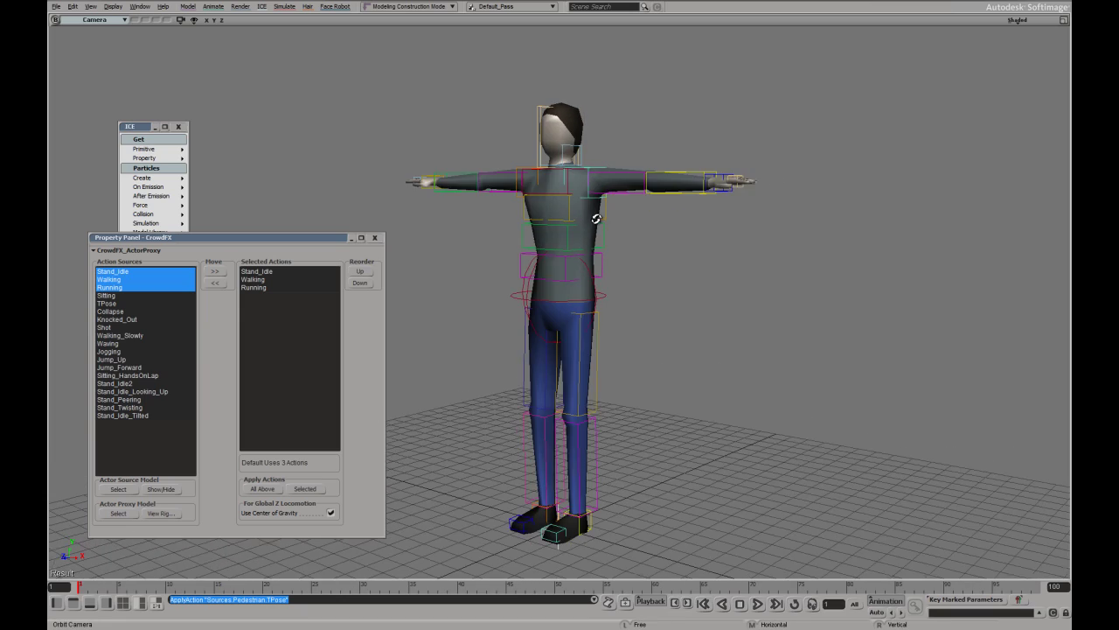
{"action": "left_click", "coordinate": [582, 212]}
{"action": "left_click_drag", "start_coordinate": [581, 212], "coordinate": [595, 232]}
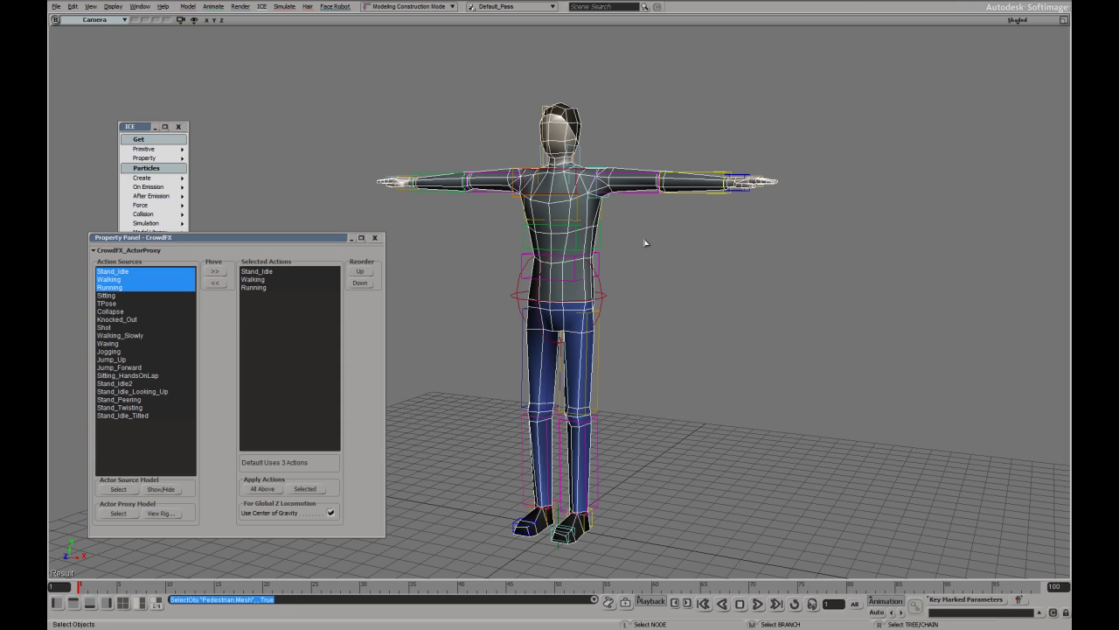
{"action": "left_click", "coordinate": [652, 276]}
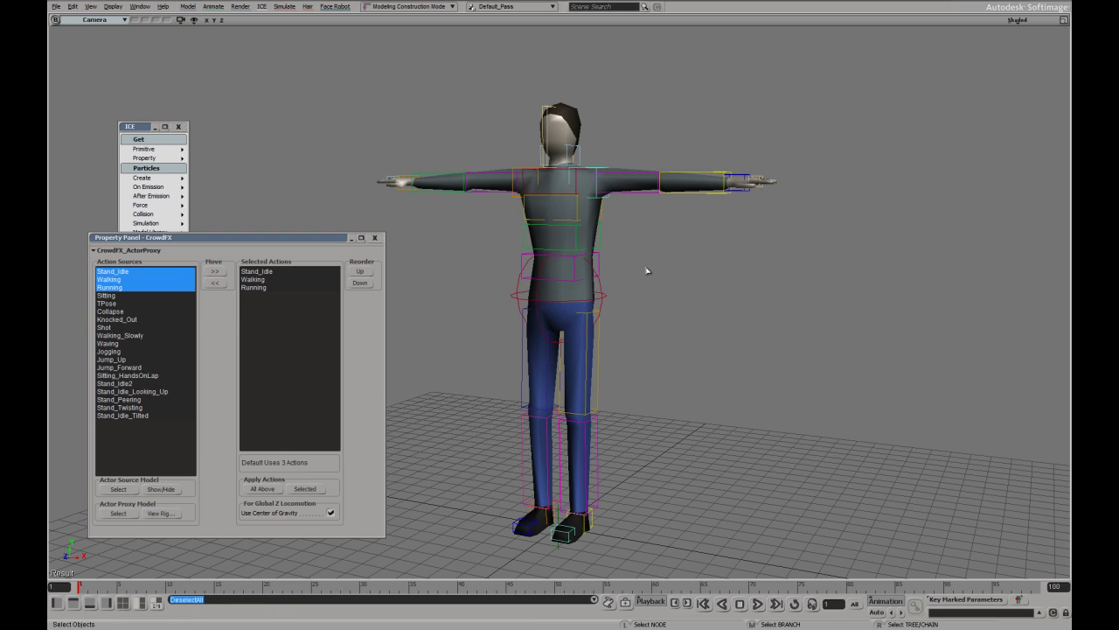
{"action": "scroll", "coordinate": [647, 269], "scroll_direction": "down", "scroll_amount": 2}
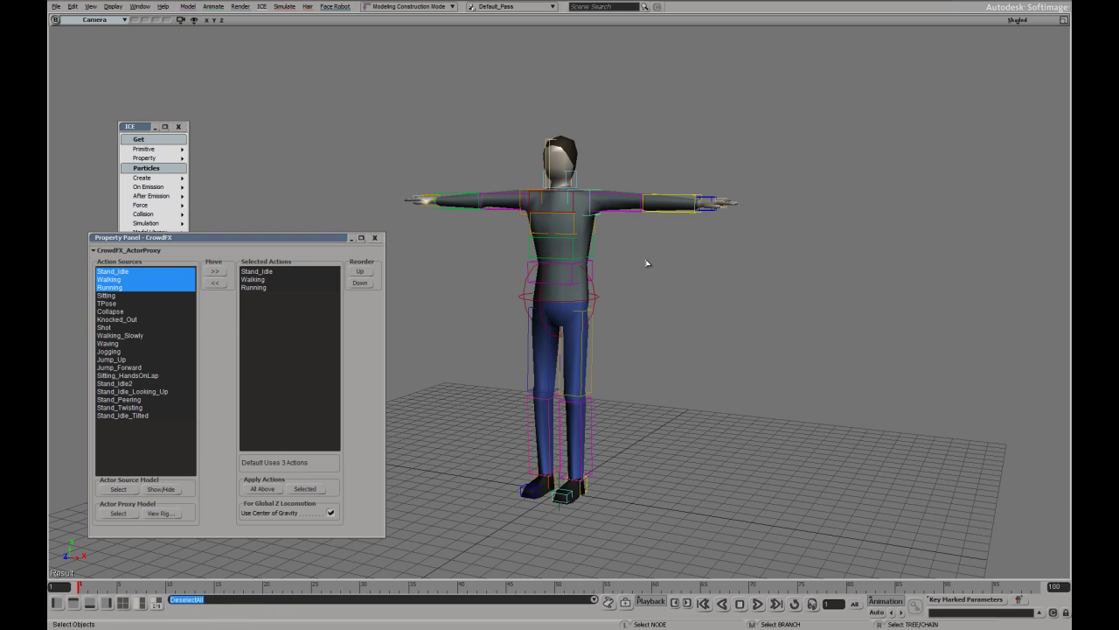
{"action": "scroll", "coordinate": [647, 263], "scroll_direction": "up", "scroll_amount": 2}
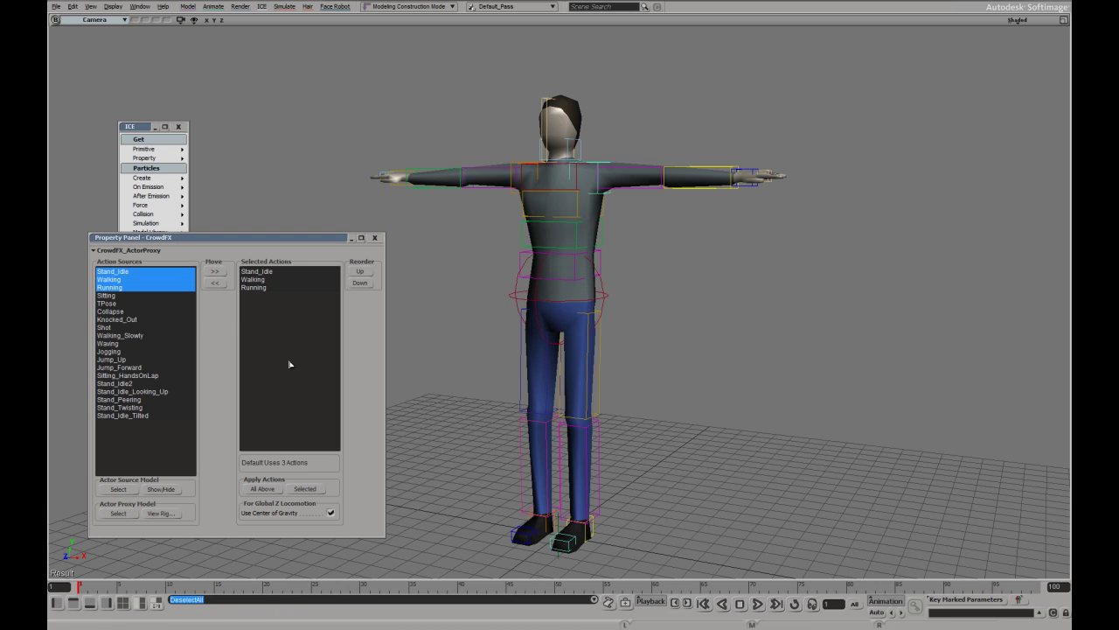
- Hide the actor source model and close the CrowdFX actor proxy properties
{"action": "left_click", "coordinate": [153, 492]}
{"action": "left_click", "coordinate": [169, 491]}
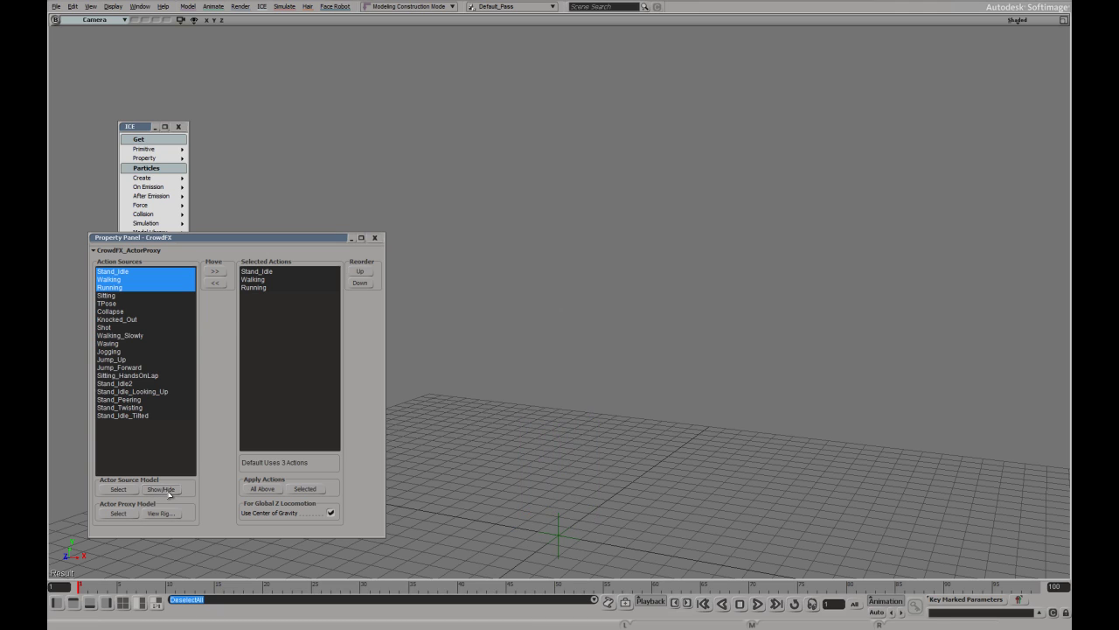
{"action": "left_click", "coordinate": [375, 238]}
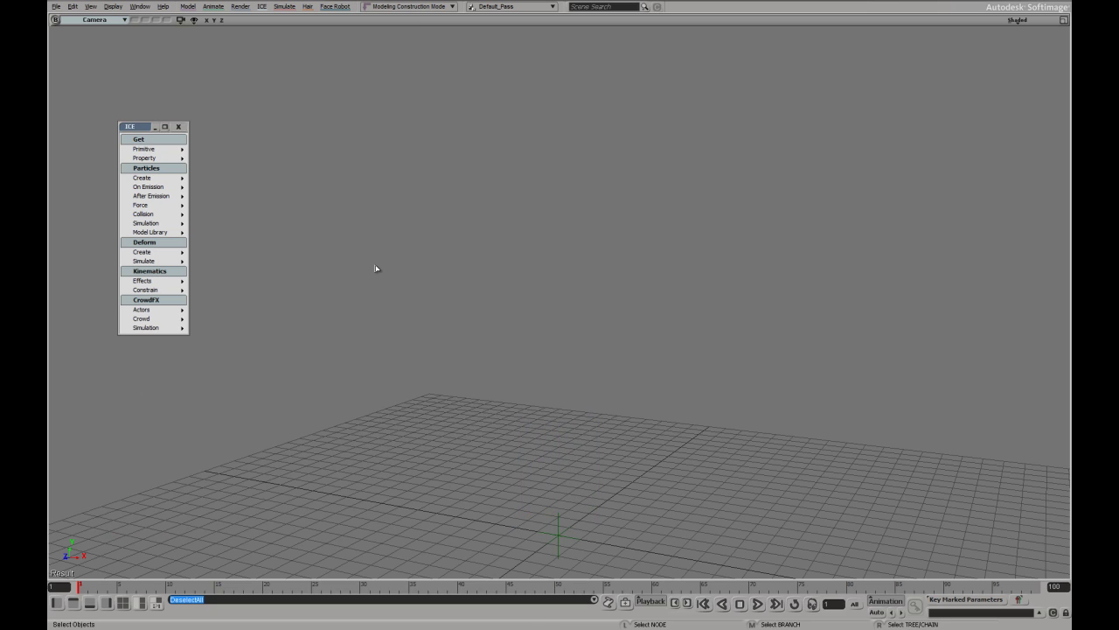
- Create a pedestrian crowd simulation and raise its emitter's number of actors to about 34
{"action": "left_click", "coordinate": [147, 327]}
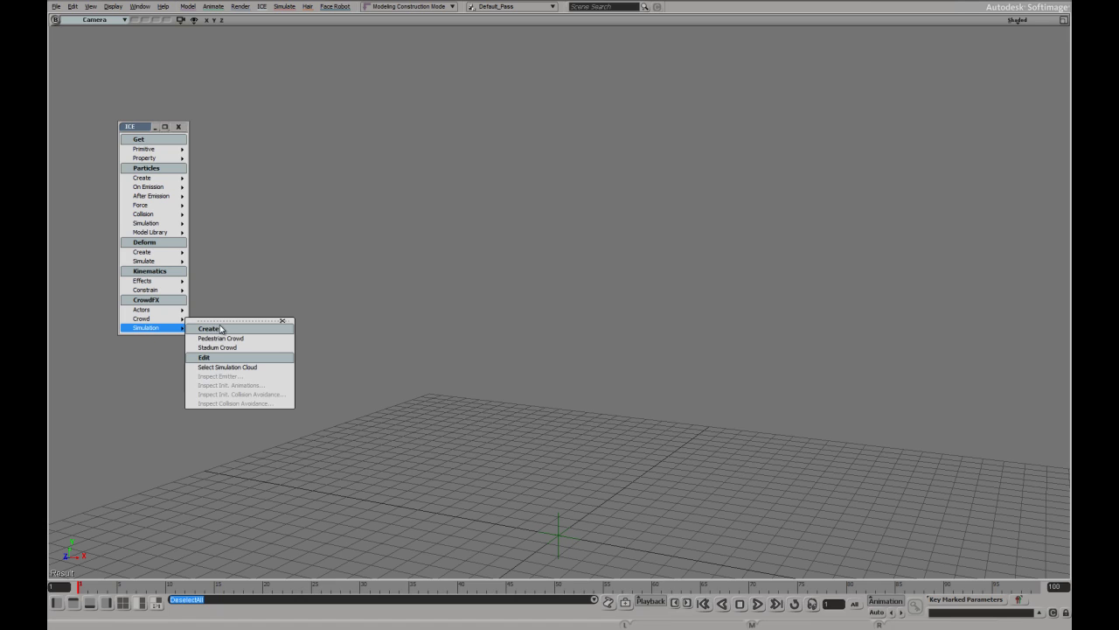
{"action": "left_click", "coordinate": [214, 338]}
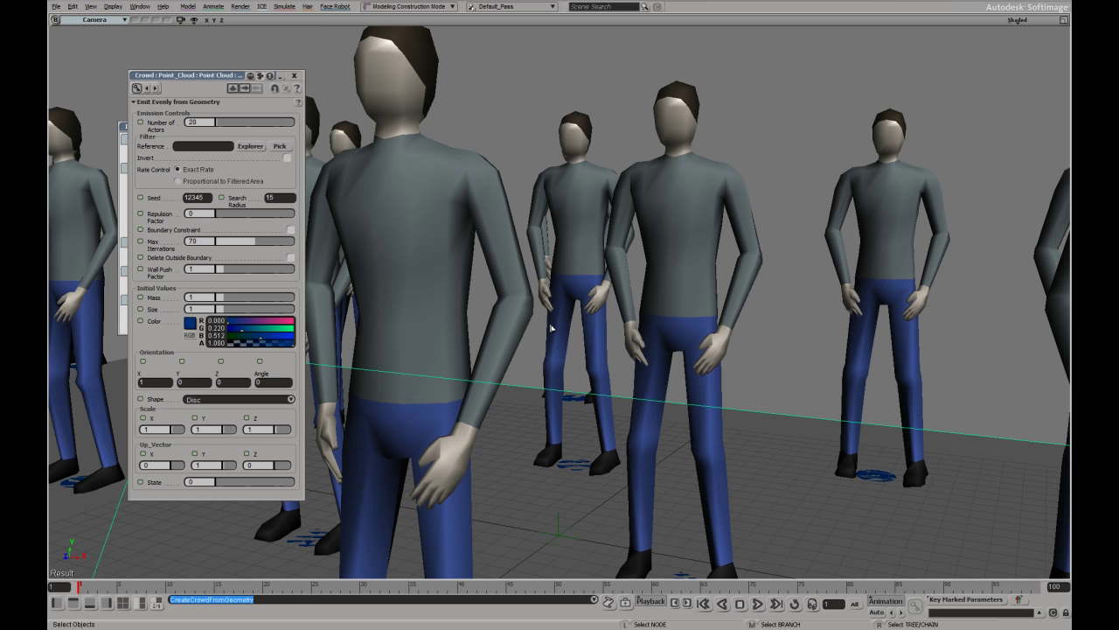
{"action": "key", "text": "a"}
{"action": "scroll", "coordinate": [550, 327], "scroll_direction": "up", "scroll_amount": 3}
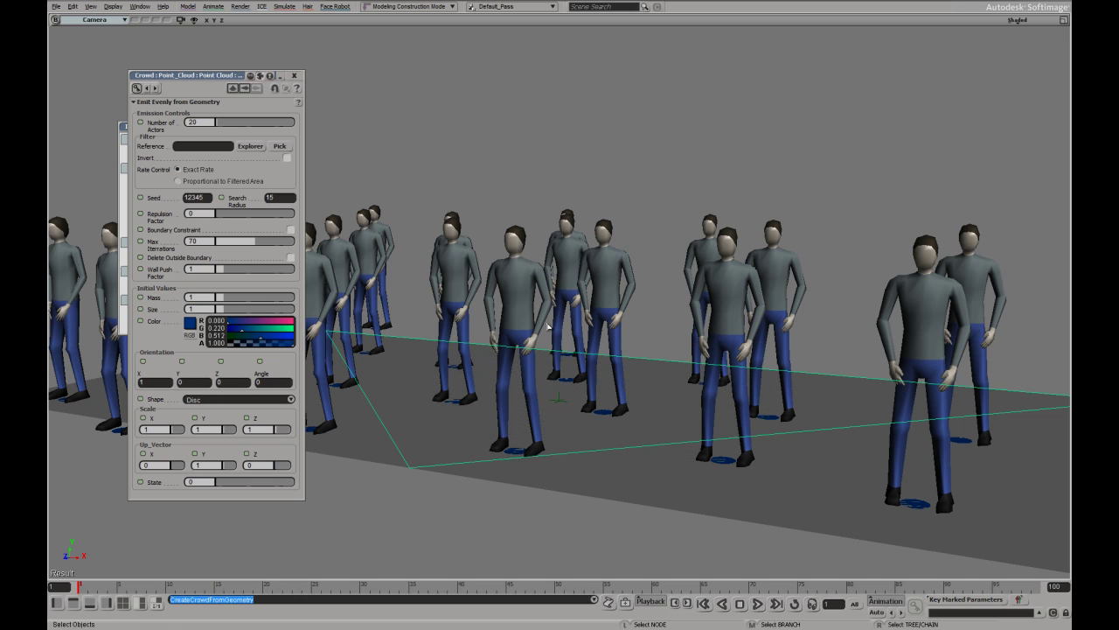
{"action": "scroll", "coordinate": [549, 327], "scroll_direction": "down", "scroll_amount": 3}
{"action": "scroll", "coordinate": [355, 188], "scroll_direction": "up", "scroll_amount": 1}
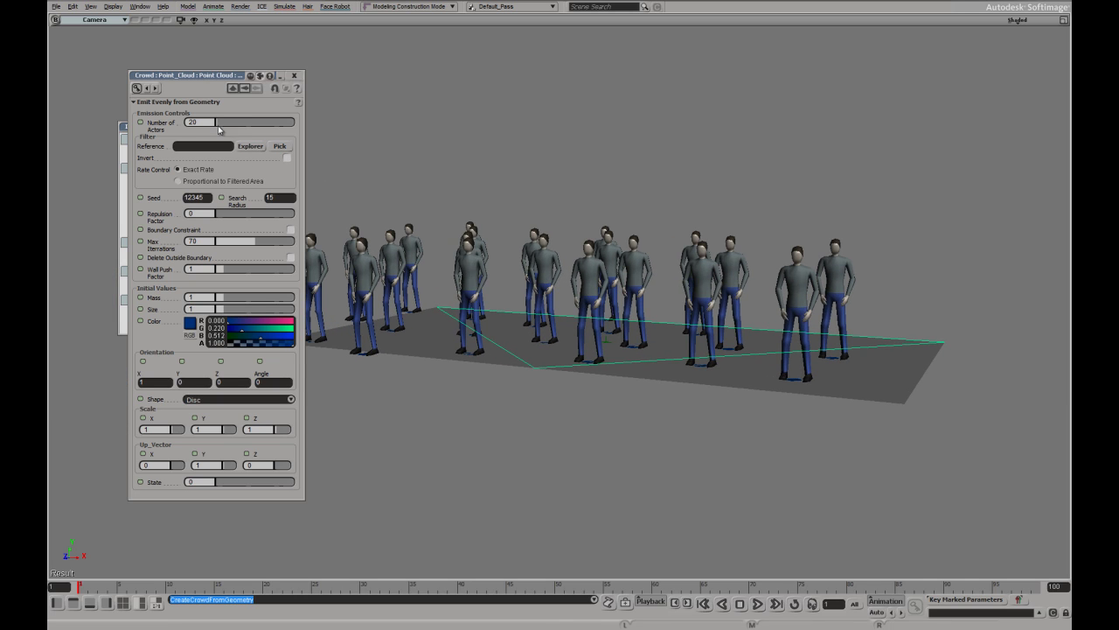
{"action": "mouse_move", "coordinate": [219, 124]}
{"action": "left_mouse_down"}
{"action": "mouse_move", "coordinate": [238, 124]}
{"action": "mouse_move", "coordinate": [220, 123]}
{"action": "left_mouse_up"}
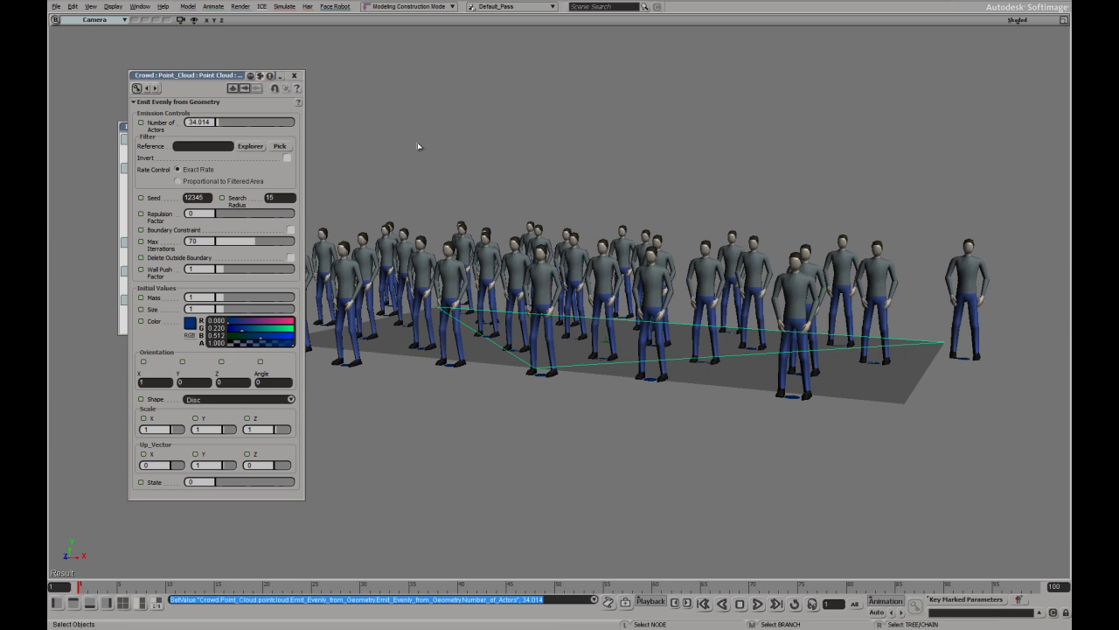
{"action": "left_click", "coordinate": [294, 76]}
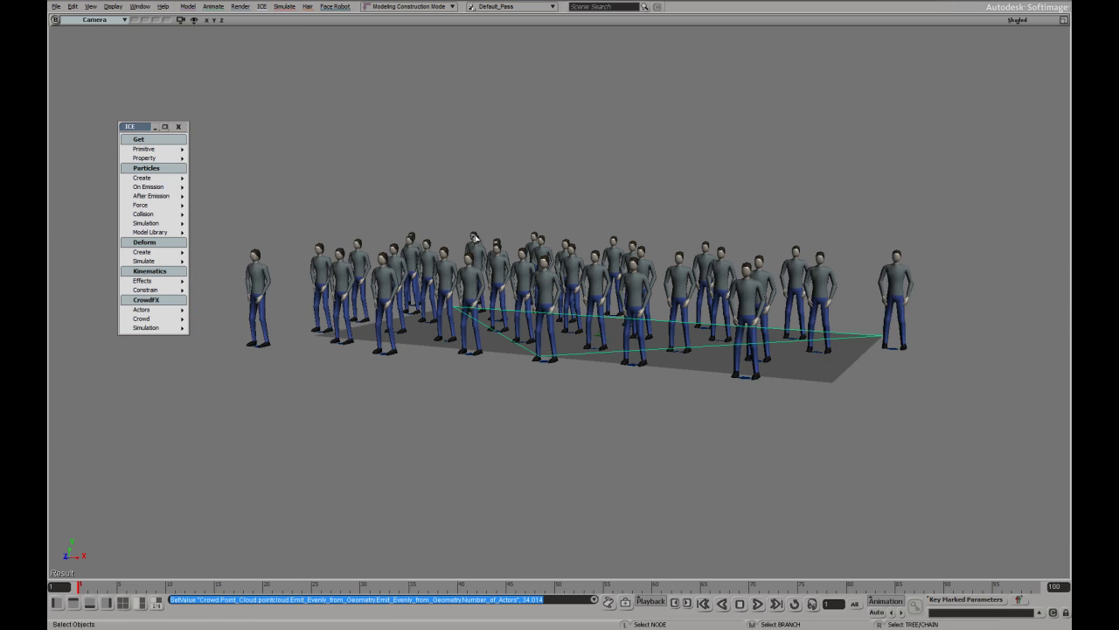
- Play the crowd simulation from the start and return to the first frame
{"action": "left_click", "coordinate": [758, 604]}
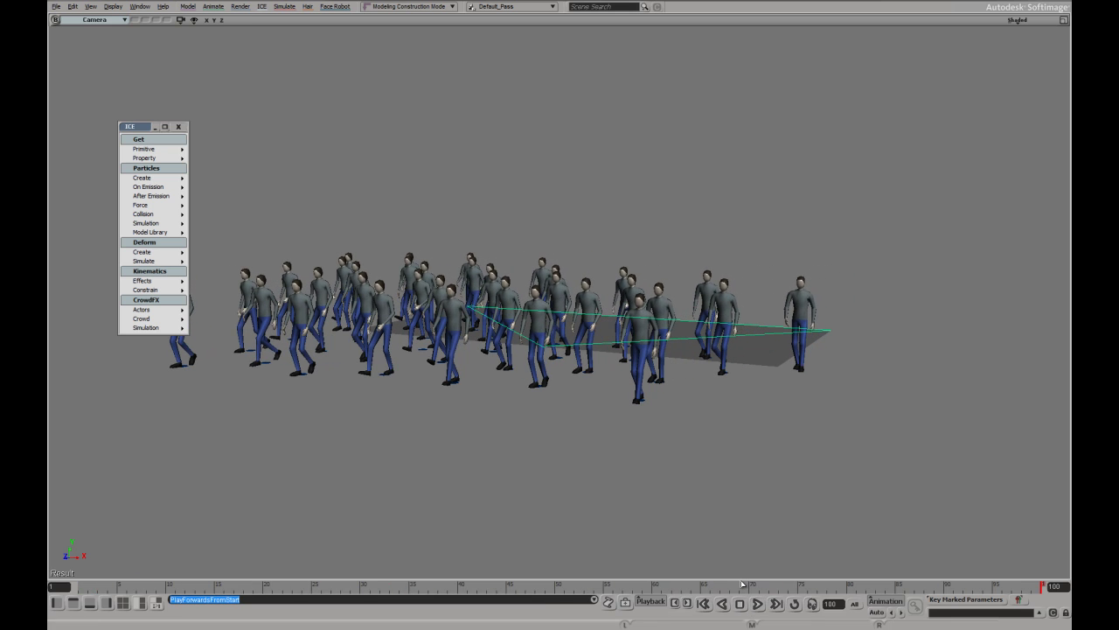
{"action": "left_click", "coordinate": [724, 612]}
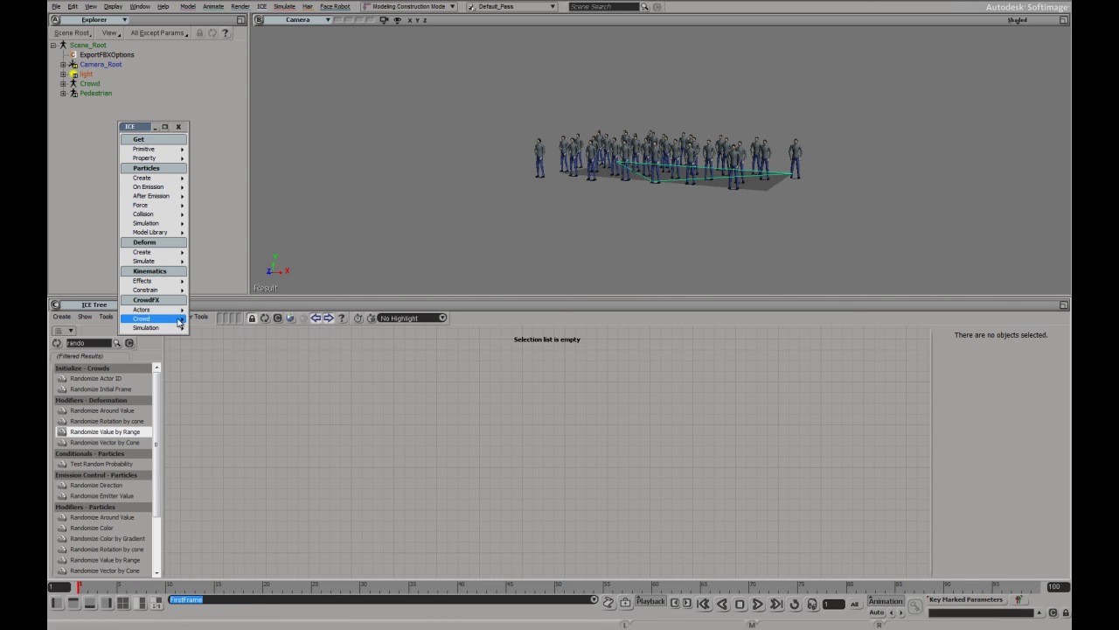
- Select the crowd's simulation cloud and show its Get_Animations_Sources ICE tree
{"action": "mouse_move", "coordinate": [144, 318]}
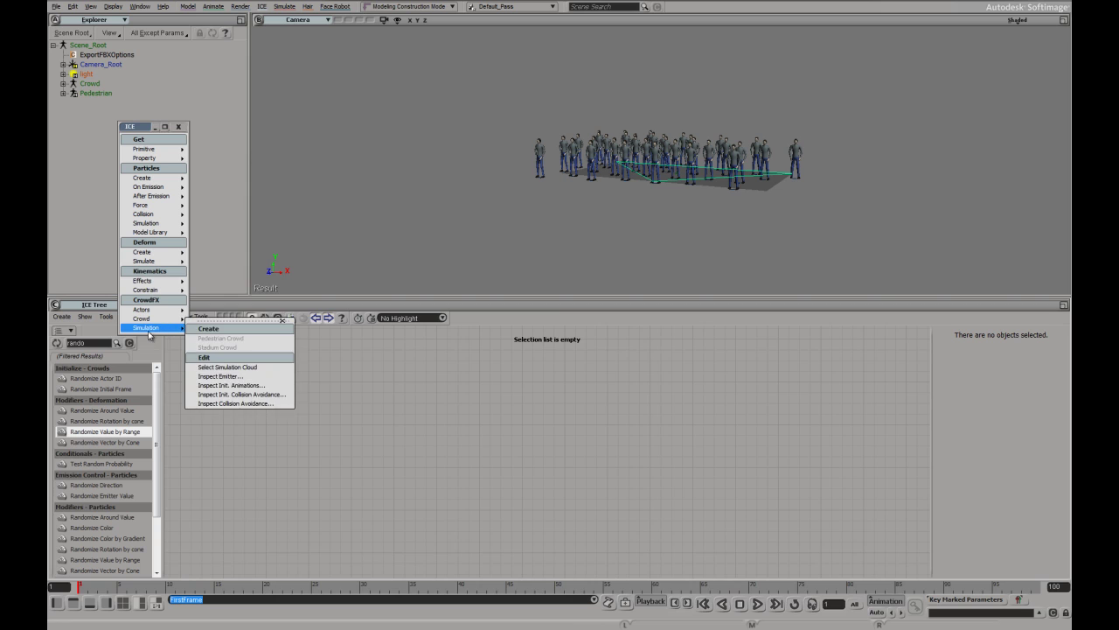
{"action": "left_click", "coordinate": [234, 368]}
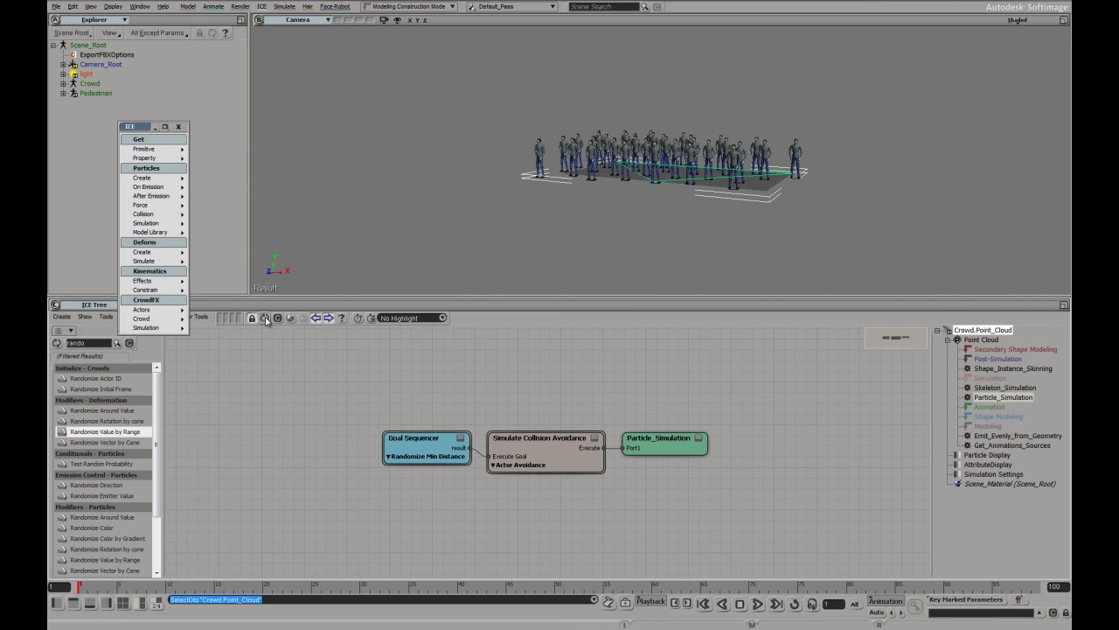
{"action": "left_click", "coordinate": [1013, 445]}
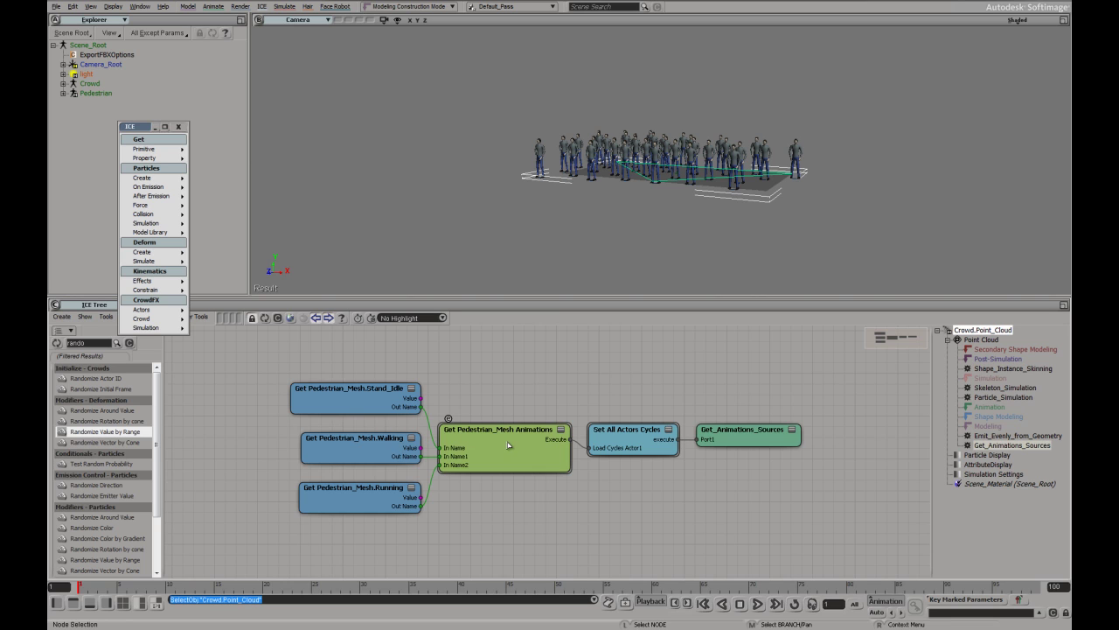
- Rearrange the Get_Animations_Sources graph, spacing out the Stand_Idle, Walking and Running nodes, the animations node, Set All Actors Cycles and the output node
{"action": "mouse_move", "coordinate": [508, 444]}
{"action": "left_mouse_down"}
{"action": "mouse_move", "coordinate": [512, 428]}
{"action": "mouse_move", "coordinate": [501, 424]}
{"action": "left_mouse_up"}
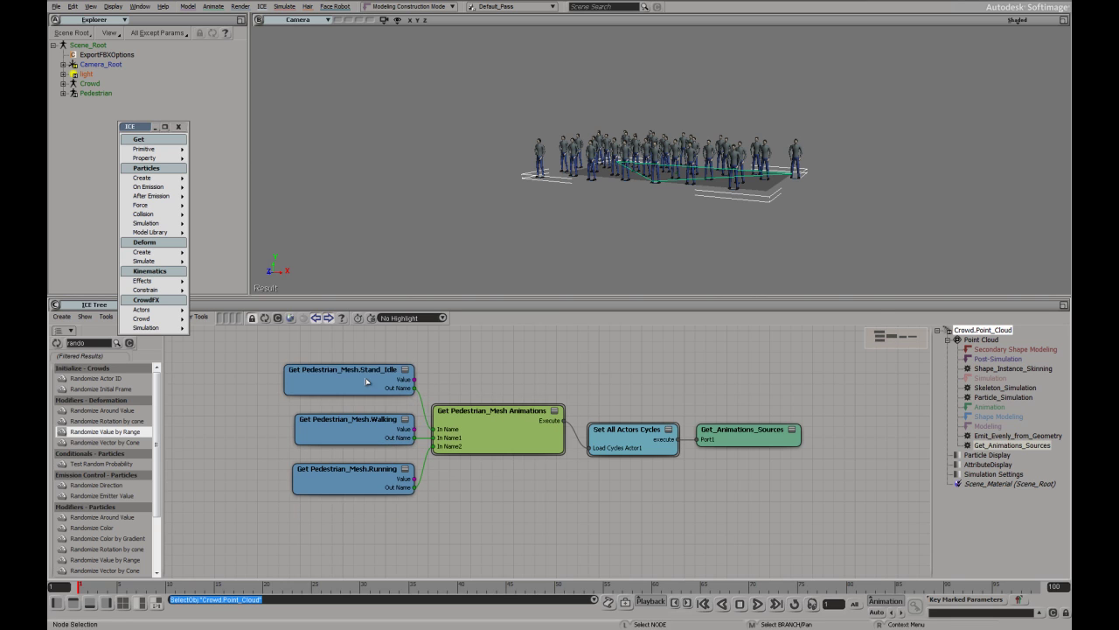
{"action": "left_click_drag", "start_coordinate": [368, 382], "coordinate": [361, 377]}
{"action": "left_click_drag", "start_coordinate": [365, 432], "coordinate": [351, 427]}
{"action": "left_click_drag", "start_coordinate": [353, 477], "coordinate": [338, 475]}
{"action": "left_click_drag", "start_coordinate": [488, 435], "coordinate": [491, 423]}
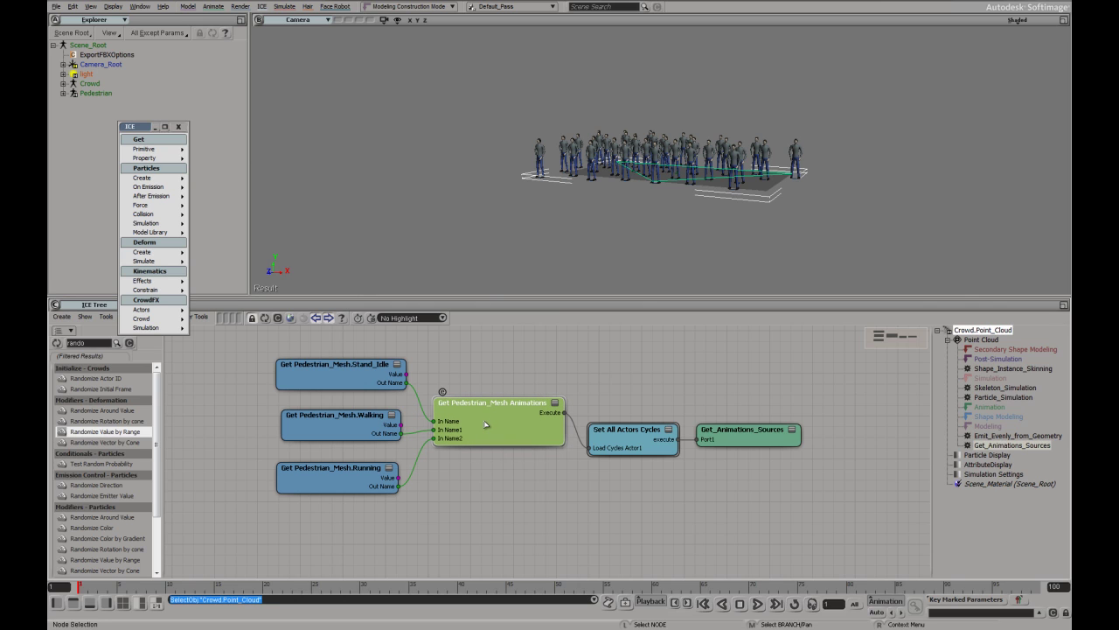
{"action": "left_click_drag", "start_coordinate": [635, 437], "coordinate": [635, 422]}
{"action": "left_click", "coordinate": [737, 426]}
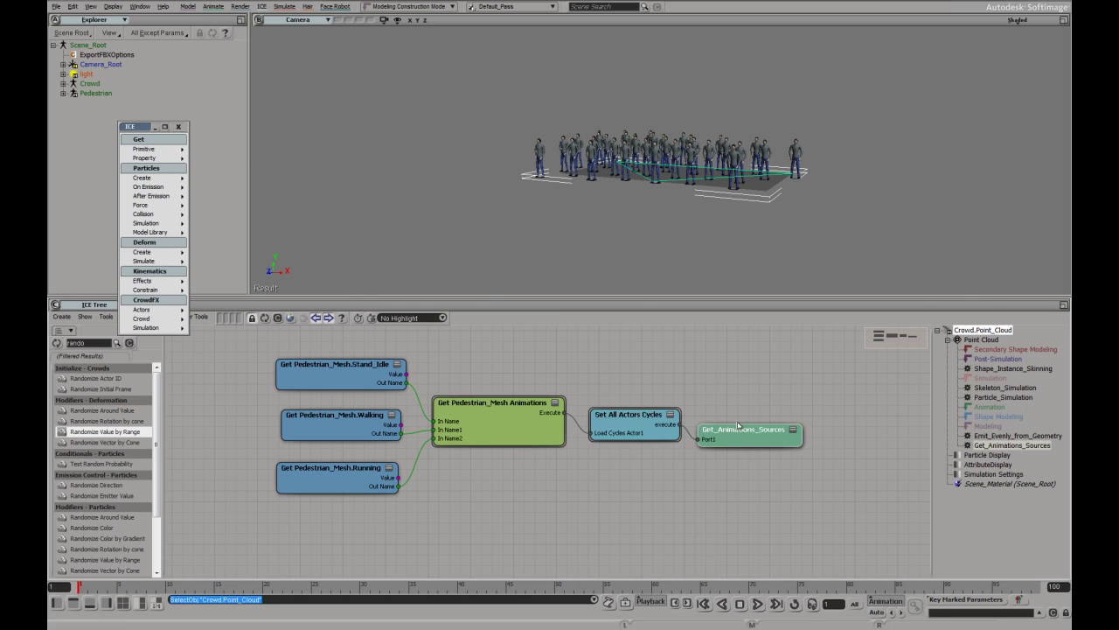
{"action": "left_click_drag", "start_coordinate": [737, 426], "coordinate": [745, 416]}
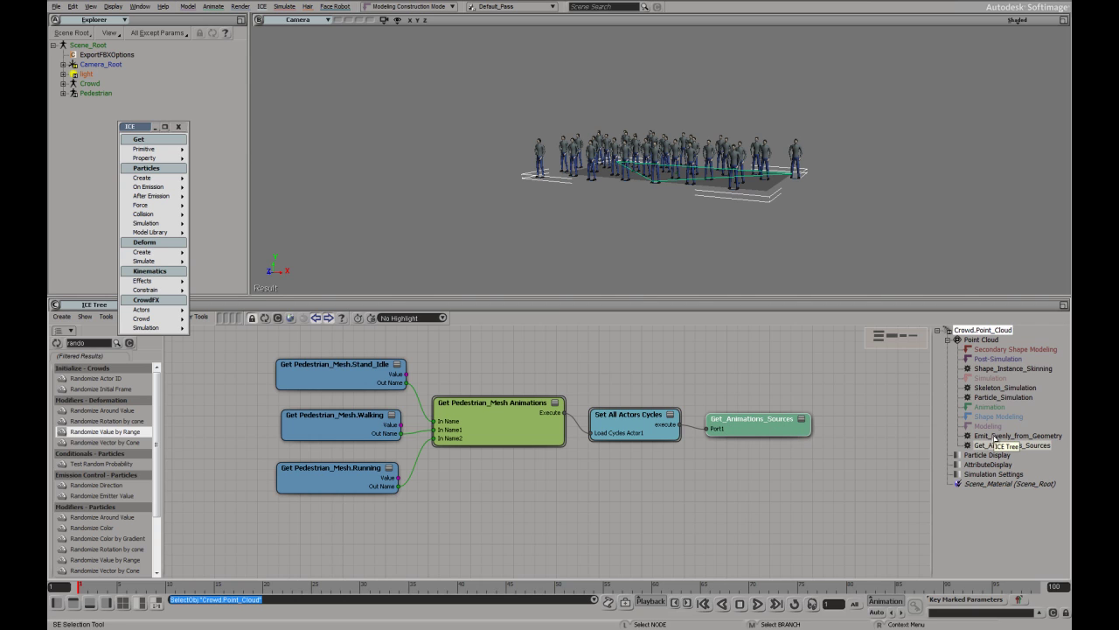
{"action": "left_click_drag", "start_coordinate": [440, 399], "coordinate": [442, 403]}
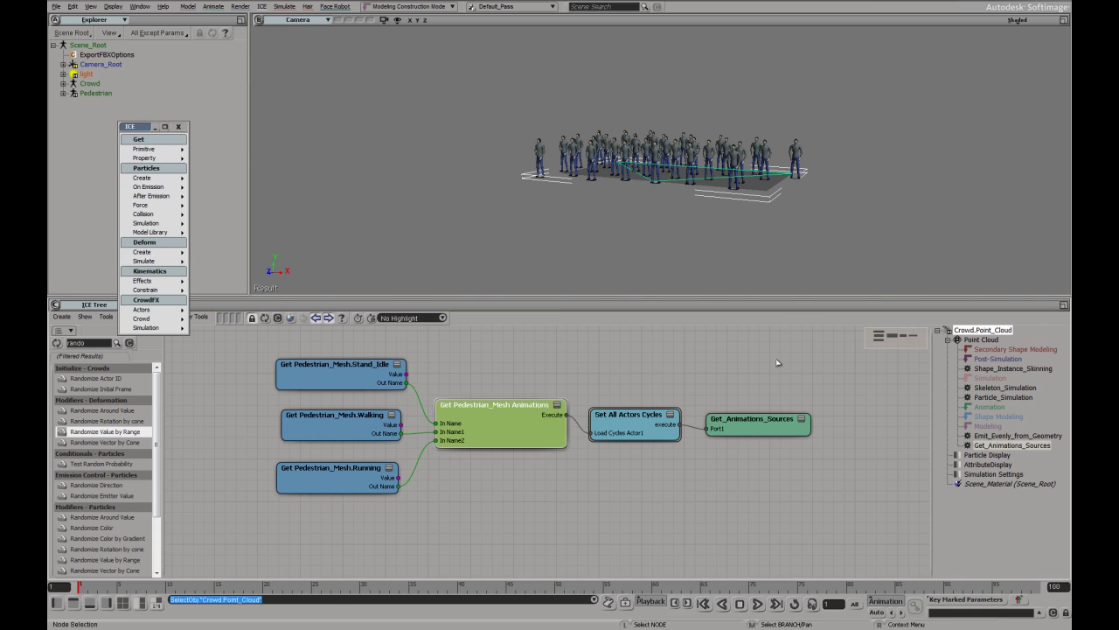
- Show the Emit_Evenly_from_Geometry ICE tree of the crowd point cloud
{"action": "left_click", "coordinate": [1006, 436]}
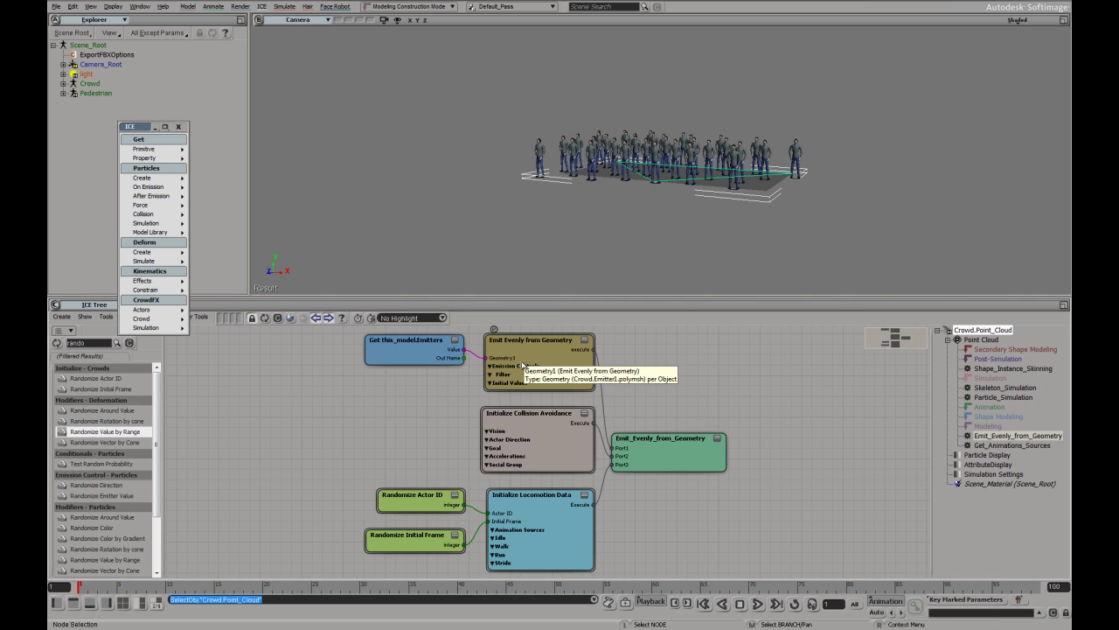
- Space out the Emit_Evenly_from_Geometry output and Initialize Collision Avoidance nodes and open the Emit Evenly from Geometry properties
{"action": "scroll", "coordinate": [660, 250], "scroll_direction": "up", "scroll_amount": 5}
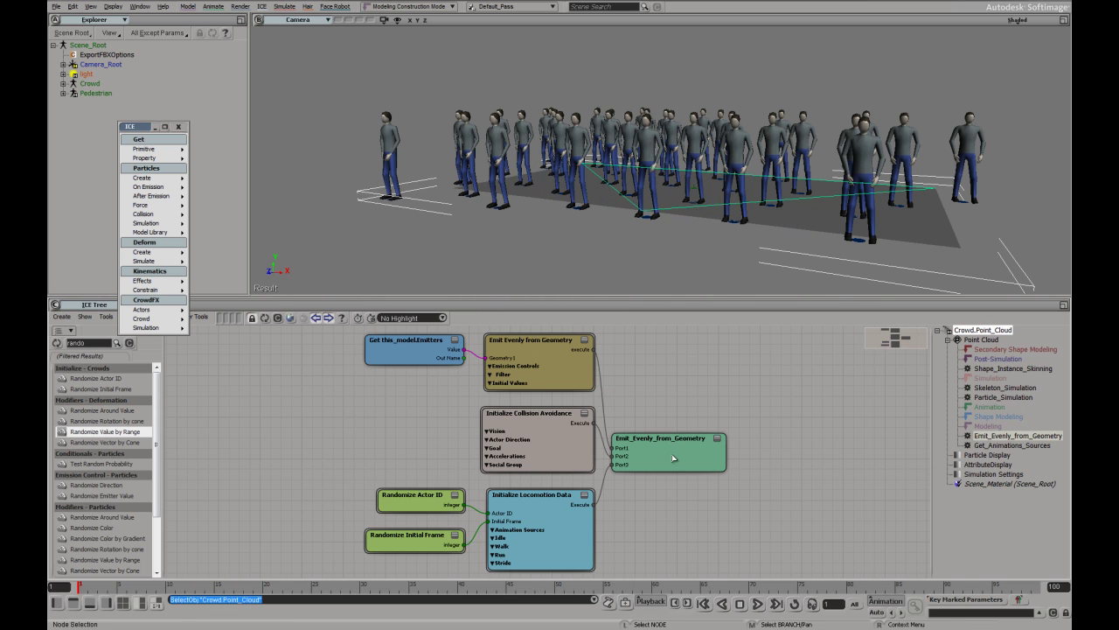
{"action": "left_click_drag", "start_coordinate": [674, 455], "coordinate": [723, 451]}
{"action": "left_click_drag", "start_coordinate": [531, 437], "coordinate": [523, 436]}
{"action": "double_click", "coordinate": [534, 341]}
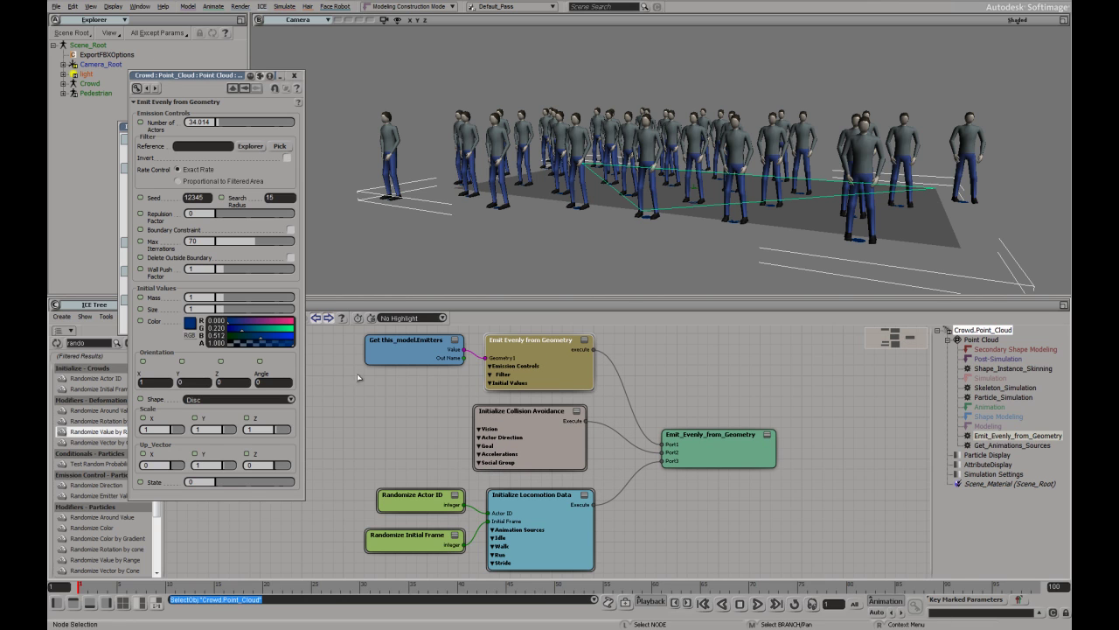
- Turn off Go Forward in the Initialize Collision Avoidance node's properties and play the crowd simulation from the start
{"action": "double_click", "coordinate": [525, 426]}
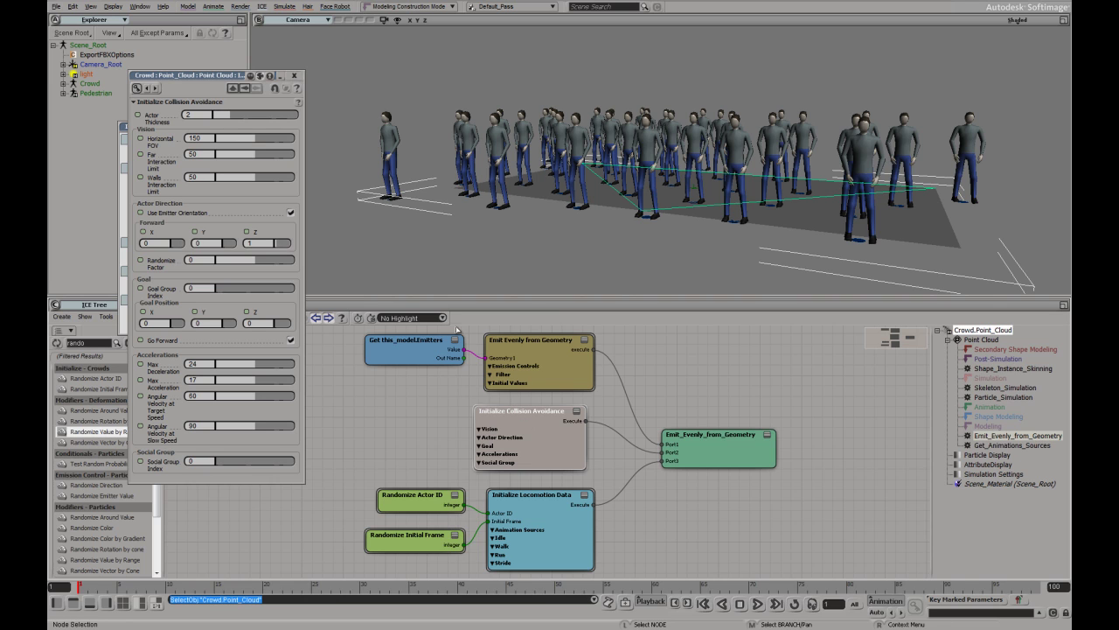
{"action": "left_click", "coordinate": [291, 340]}
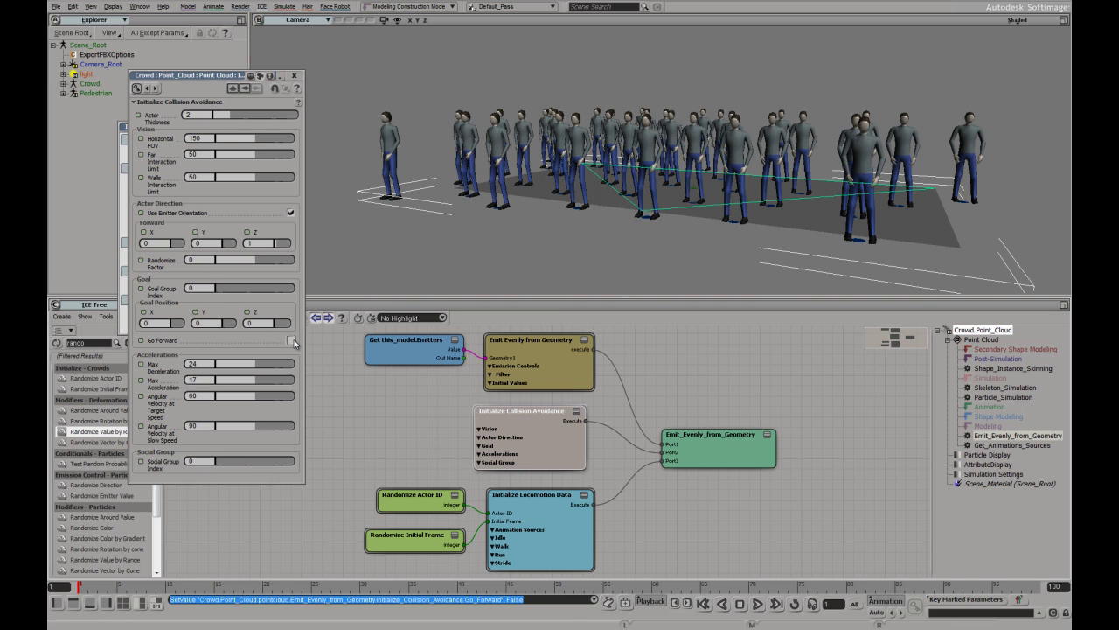
{"action": "left_click", "coordinate": [757, 604]}
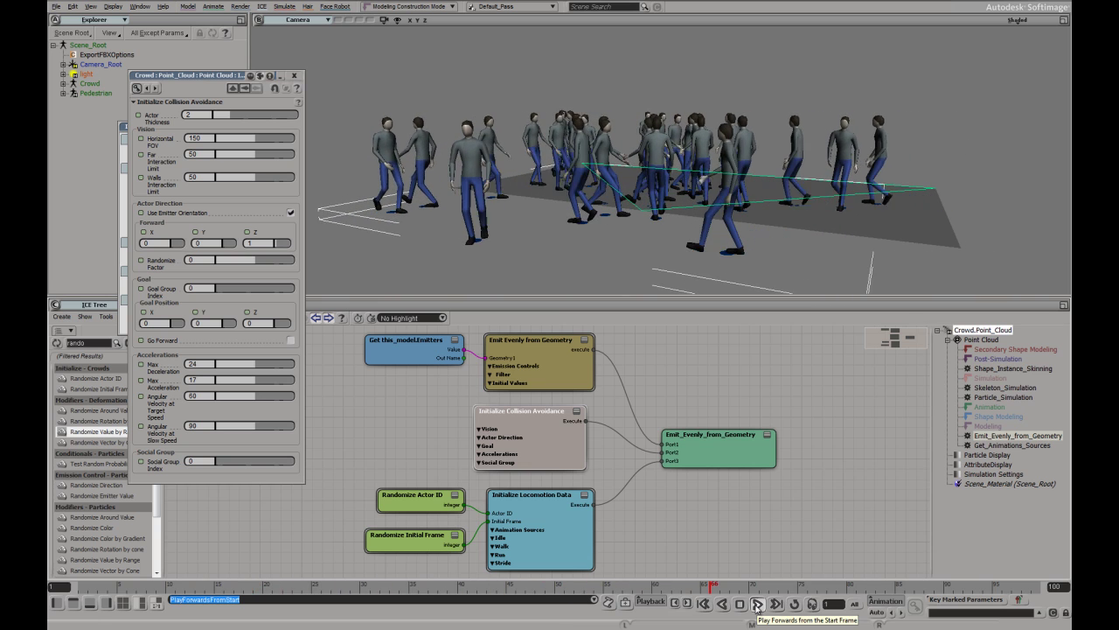
- Turn Go Forward back on, replay the simulation from the start and return to the first frame
{"action": "left_click", "coordinate": [291, 340]}
{"action": "left_click", "coordinate": [758, 604]}
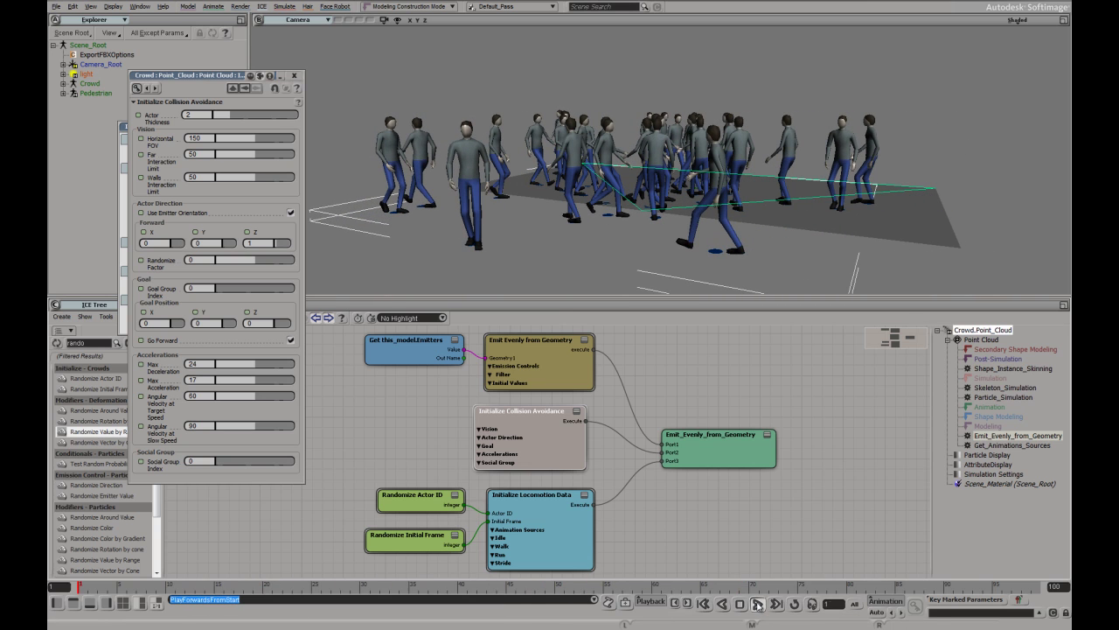
{"action": "left_click", "coordinate": [704, 603]}
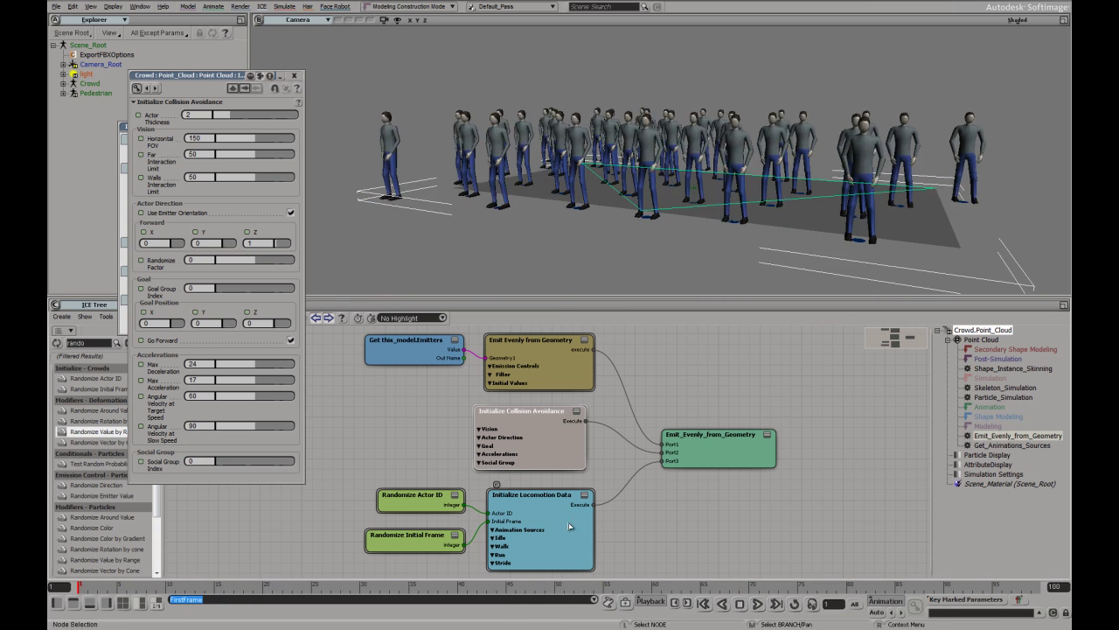
- Examine the Initialize Locomotion Data node's properties and the graph inside its compound, closing both when done
{"action": "double_click", "coordinate": [527, 513]}
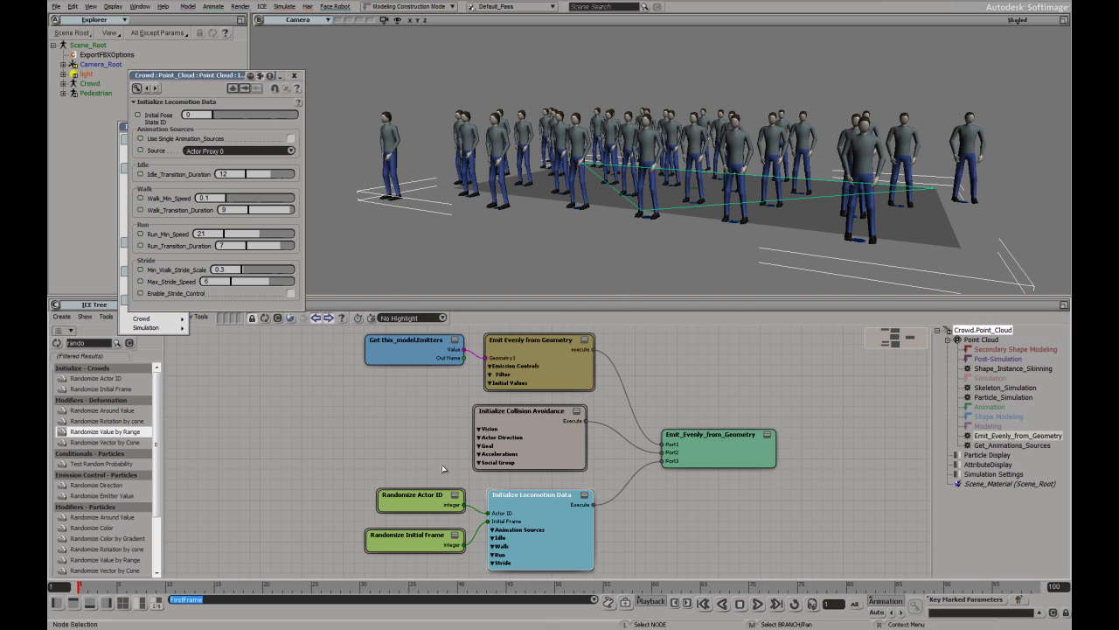
{"action": "left_click", "coordinate": [496, 485]}
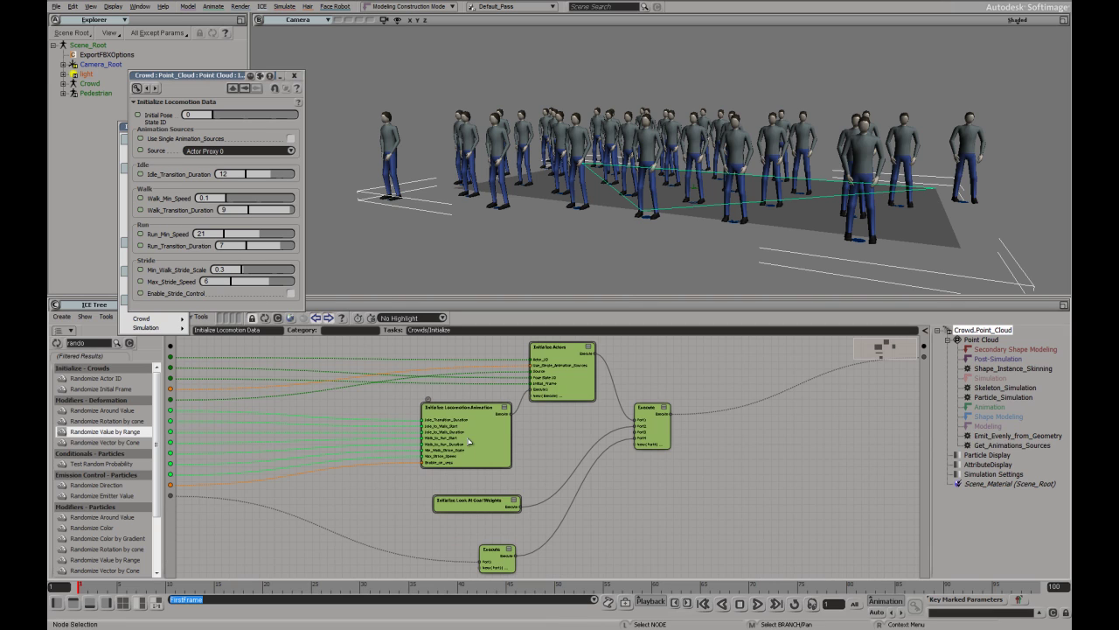
{"action": "left_click", "coordinate": [294, 76]}
{"action": "left_click_drag", "start_coordinate": [140, 128], "coordinate": [134, 68]}
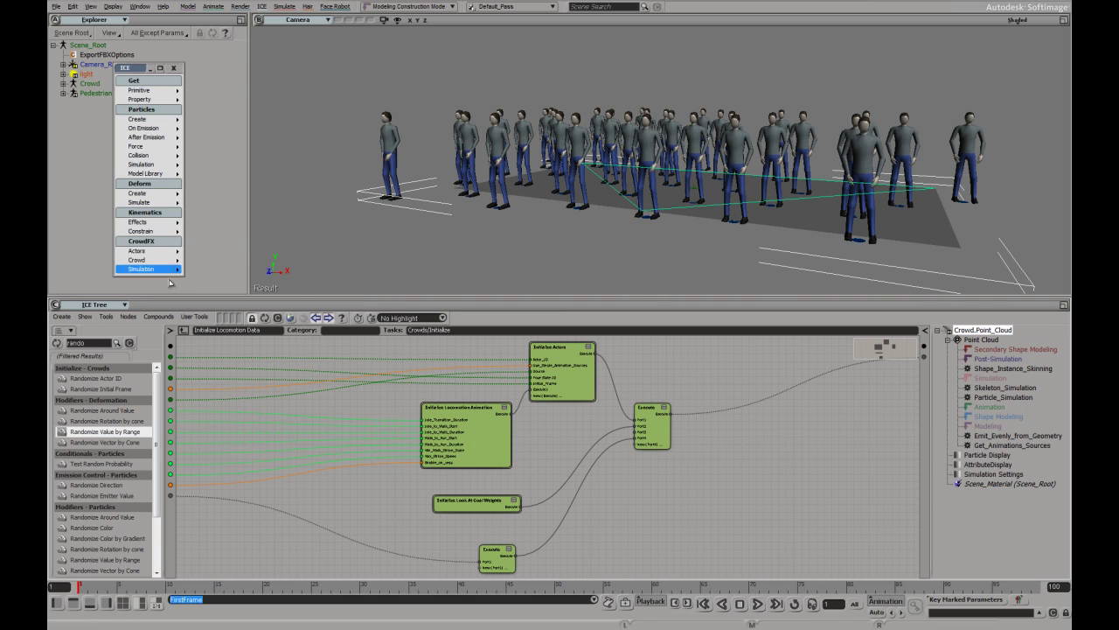
{"action": "left_click", "coordinate": [184, 330]}
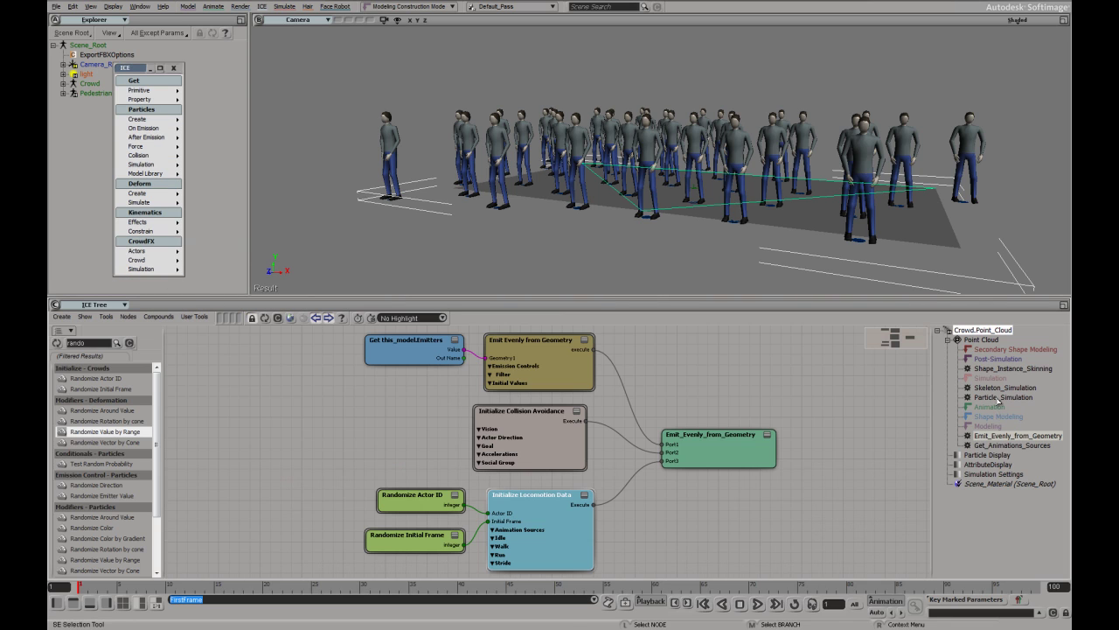
- Show the Particle_Simulation ICE tree, space out its Goal Sequencer and Simulate Collision Avoidance nodes, and open the latter's properties
{"action": "left_click", "coordinate": [998, 398]}
{"action": "left_click_drag", "start_coordinate": [423, 456], "coordinate": [391, 449]}
{"action": "left_click_drag", "start_coordinate": [587, 448], "coordinate": [562, 452]}
{"action": "double_click", "coordinate": [559, 451]}
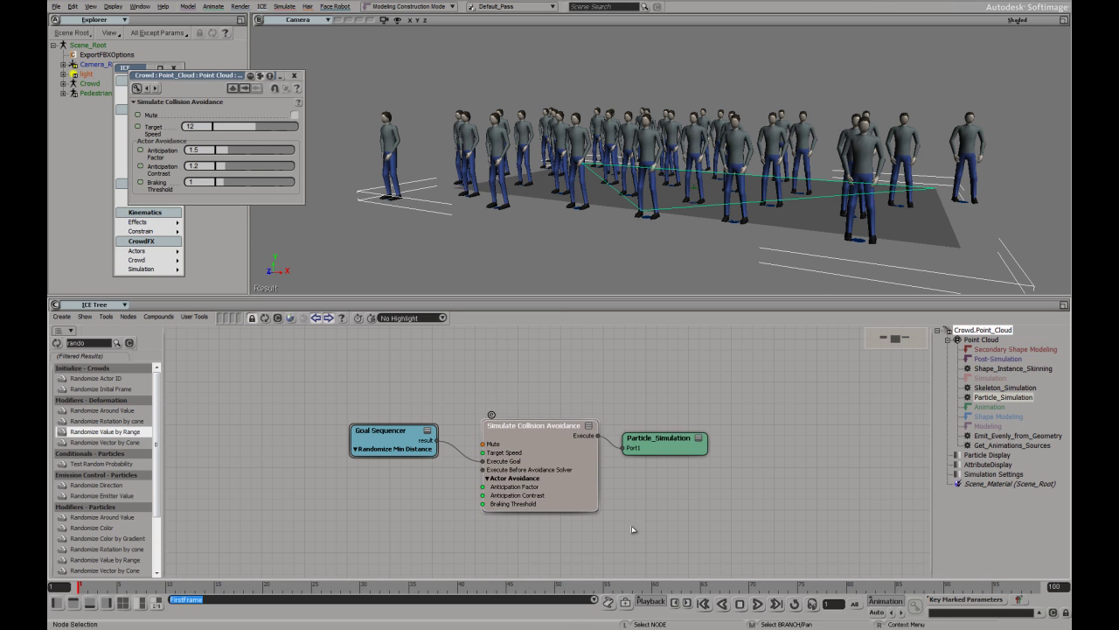
- Play the simulation, set the collision avoidance Target Speed to 24 and replay it, and set the speed to 12.679
{"action": "key", "text": "F10"}
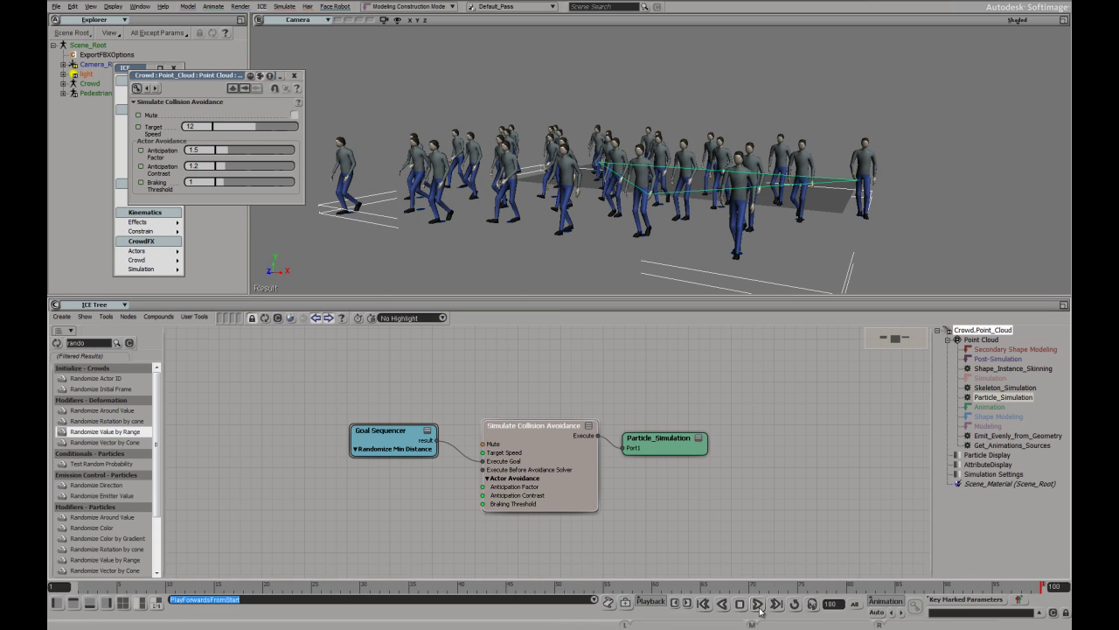
{"action": "key", "text": "ctrl+y"}
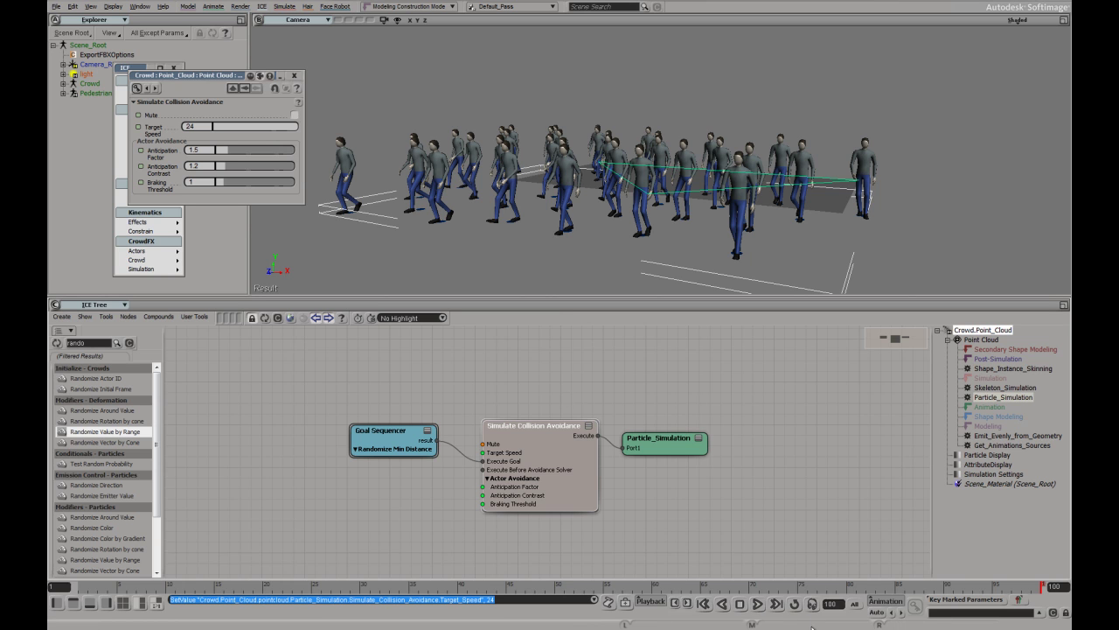
{"action": "left_click", "coordinate": [759, 604]}
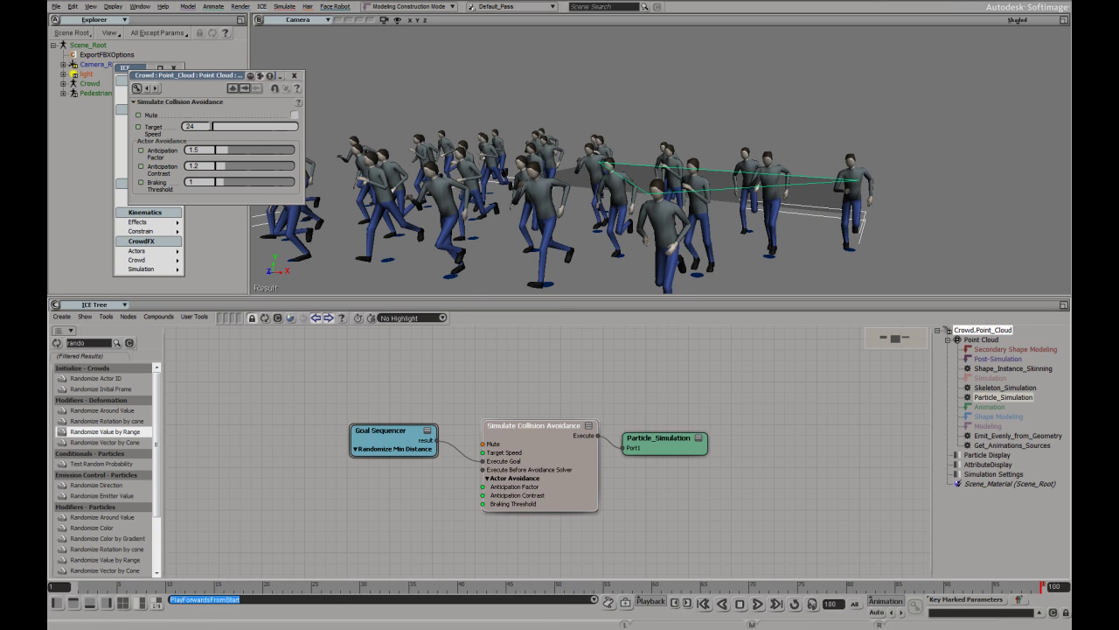
{"action": "left_click_drag", "start_coordinate": [213, 126], "coordinate": [258, 128]}
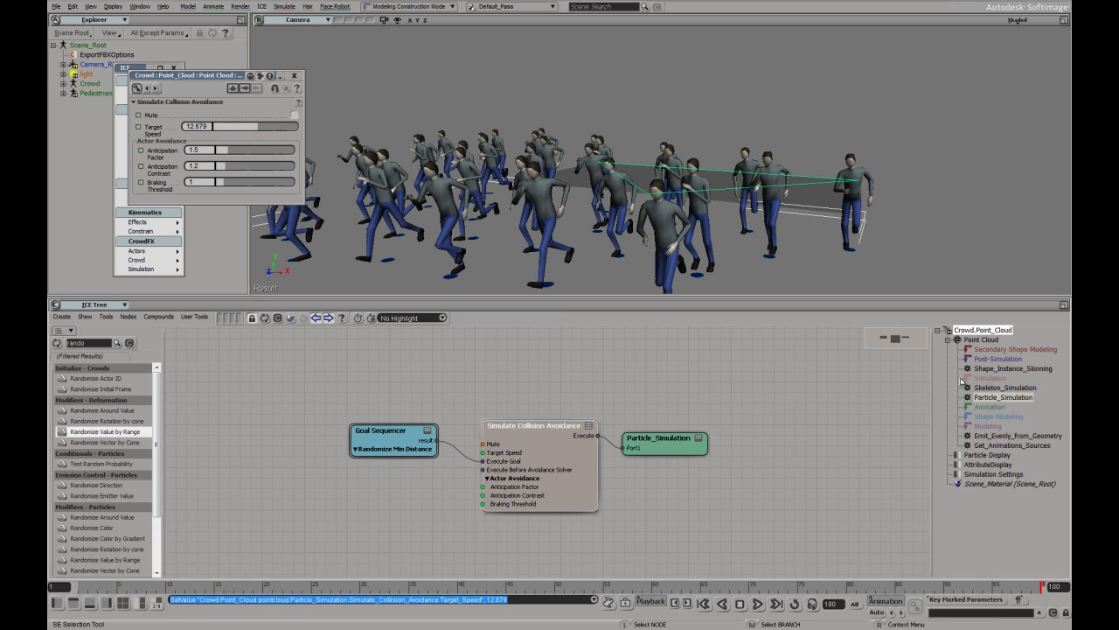
- Show the Skeleton_Simulation ICE tree and examine the three Pose State nodes inside its Set Locomotion compound
{"action": "left_click", "coordinate": [1020, 388]}
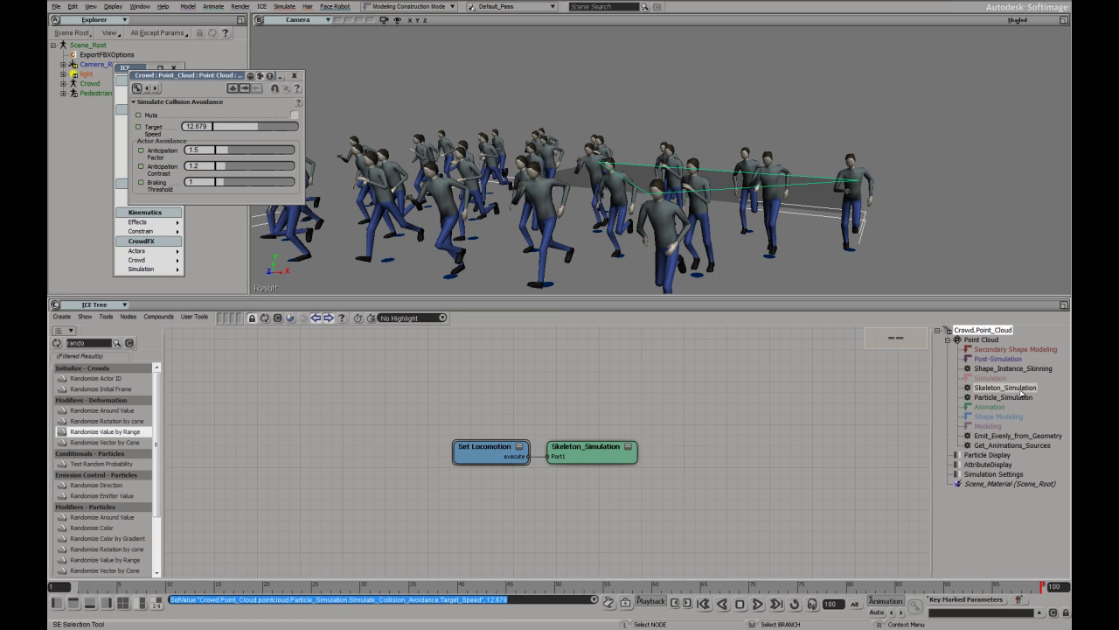
{"action": "double_click", "coordinate": [481, 440]}
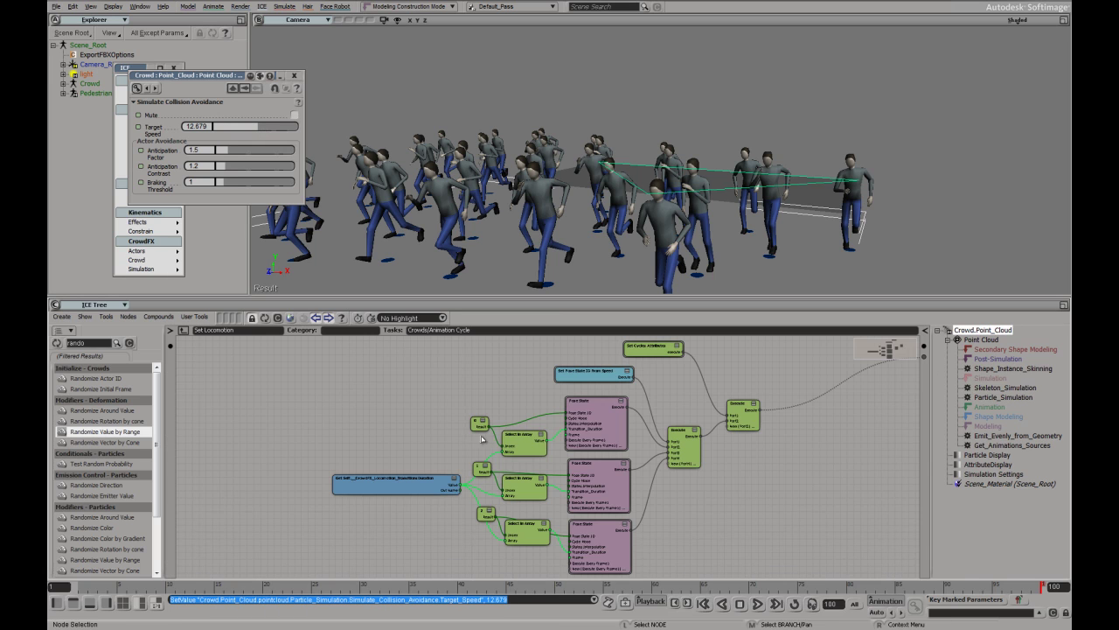
{"action": "left_click", "coordinate": [612, 425]}
{"action": "left_click", "coordinate": [601, 545]}
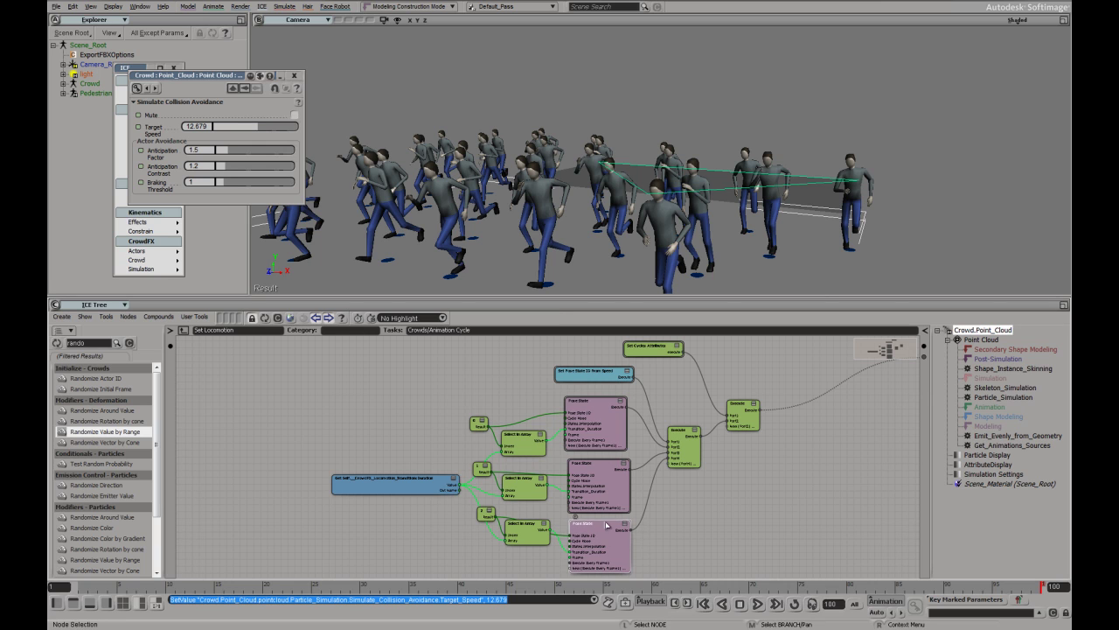
{"action": "left_click", "coordinate": [606, 487]}
{"action": "left_click", "coordinate": [589, 419]}
{"action": "left_click", "coordinate": [595, 484]}
{"action": "left_click", "coordinate": [595, 424]}
{"action": "left_click", "coordinate": [597, 472]}
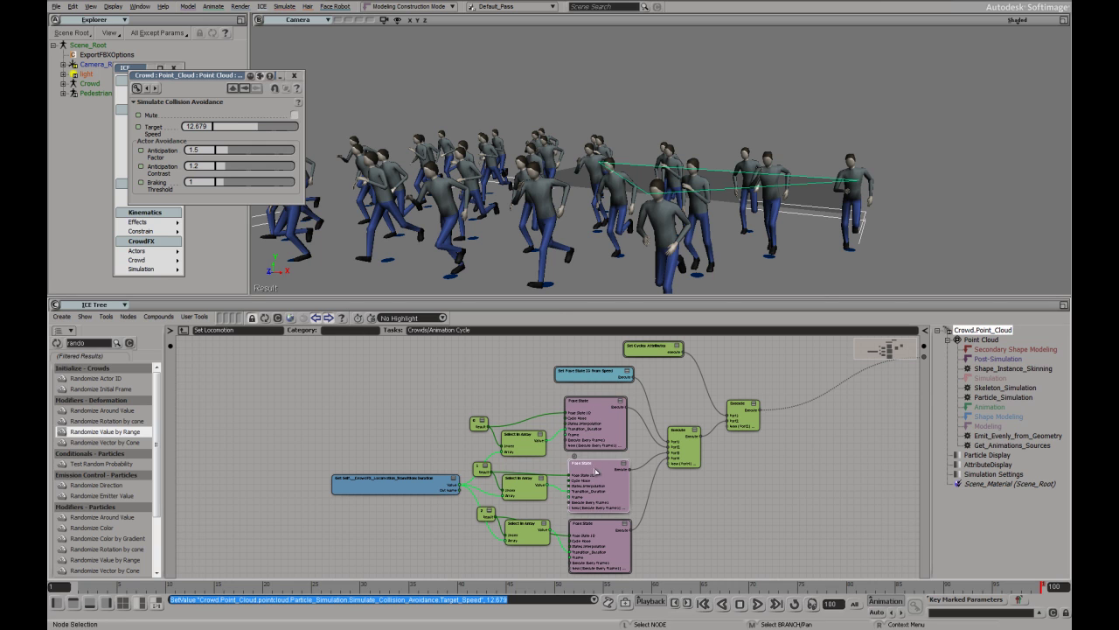
{"action": "left_click", "coordinate": [597, 539]}
- Examine the Set Pose State ID From Speed node, return to the first frame and leave the Set Locomotion compound
{"action": "left_click", "coordinate": [575, 377]}
{"action": "scroll", "coordinate": [594, 381], "scroll_direction": "up", "scroll_amount": 2}
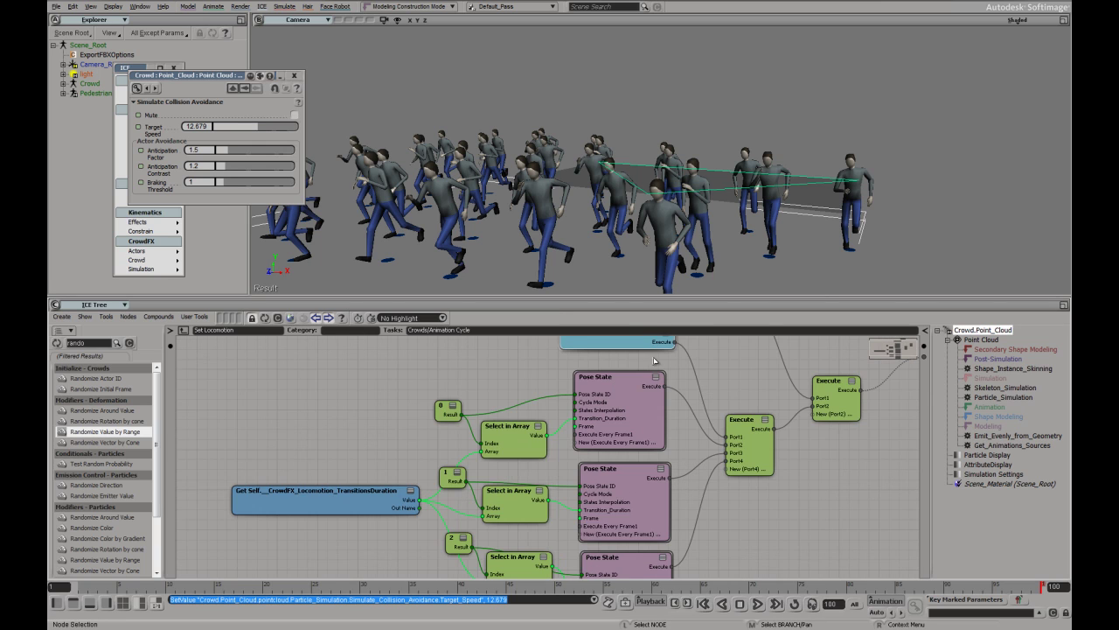
{"action": "middle_click_drag", "start_coordinate": [654, 361], "coordinate": [598, 376]}
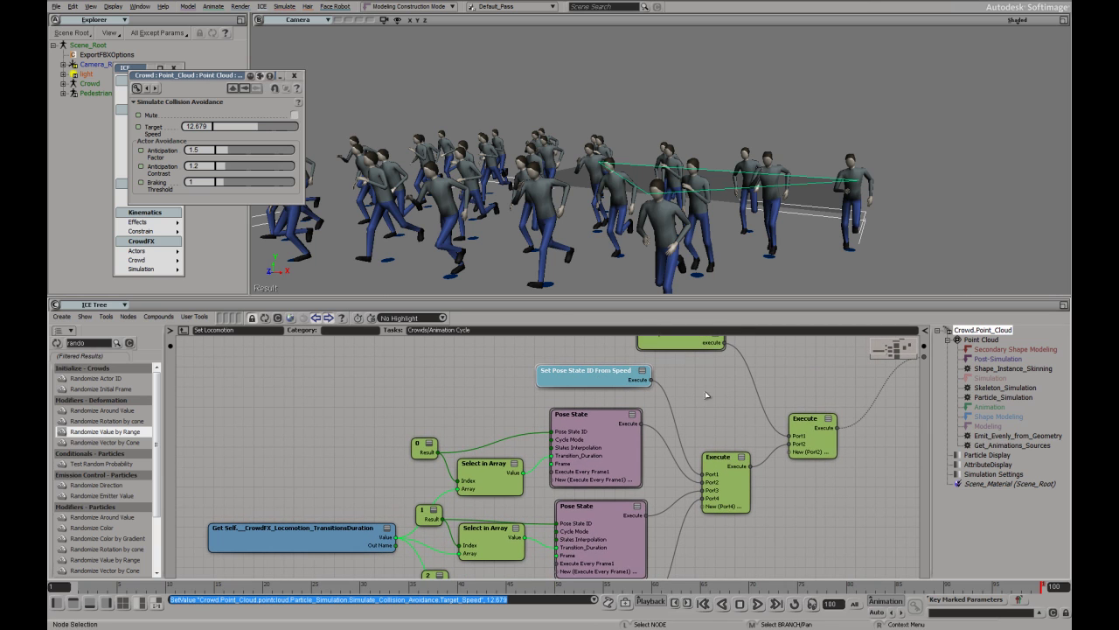
{"action": "left_click", "coordinate": [705, 603]}
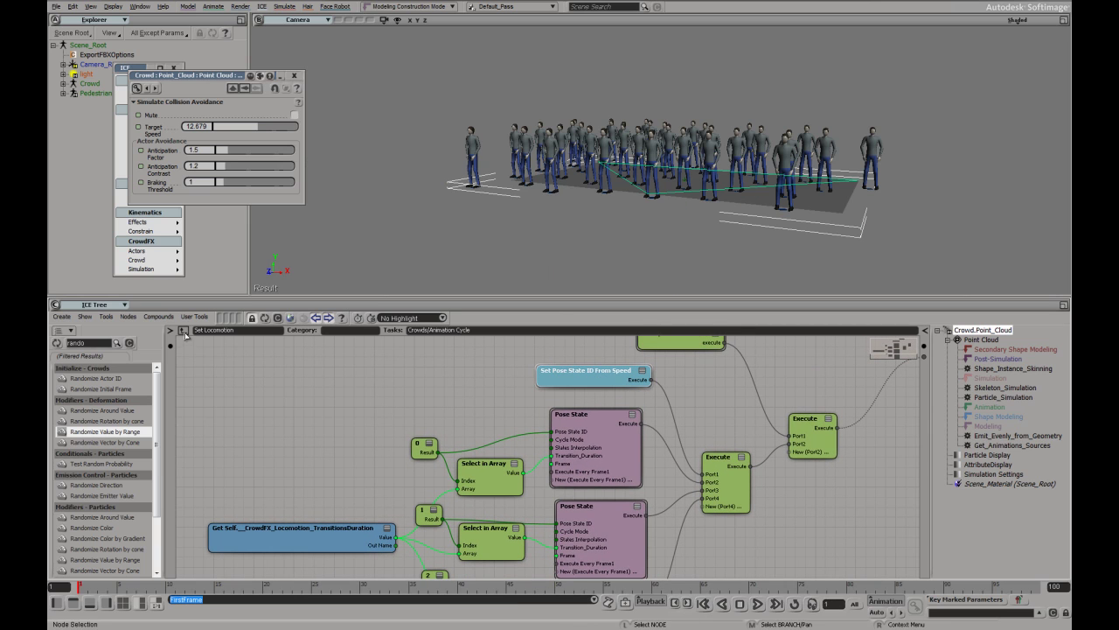
{"action": "left_click", "coordinate": [184, 332]}
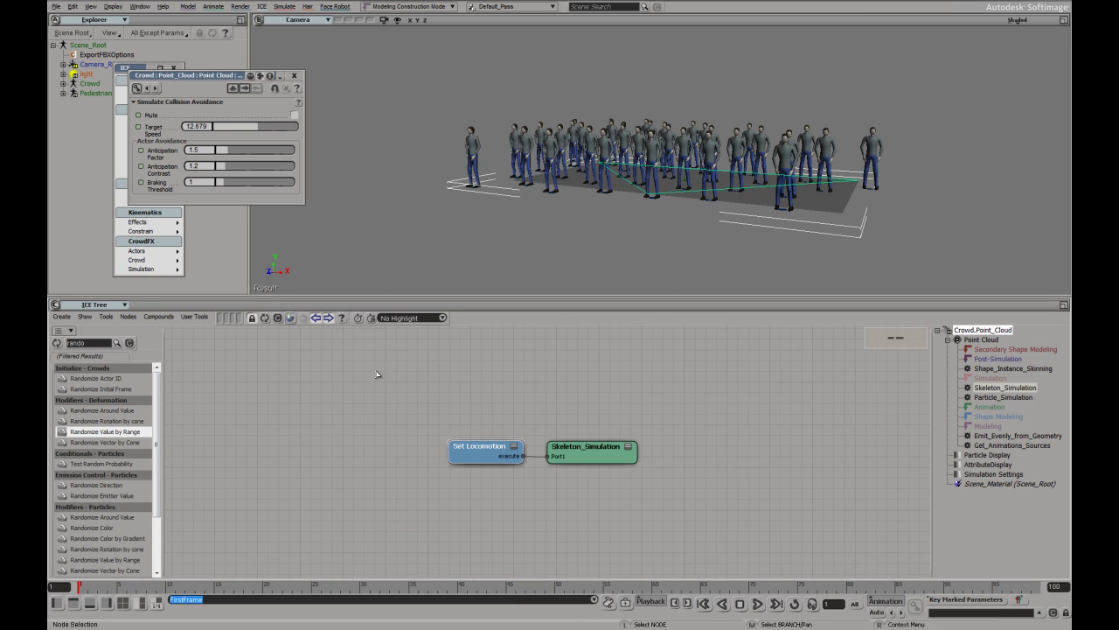
- Add a Randomize Value by Range node to the Particle_Simulation tree and connect it to Target Speed of Simulate Collision Avoidance
{"action": "left_click_drag", "start_coordinate": [215, 83], "coordinate": [292, 159]}
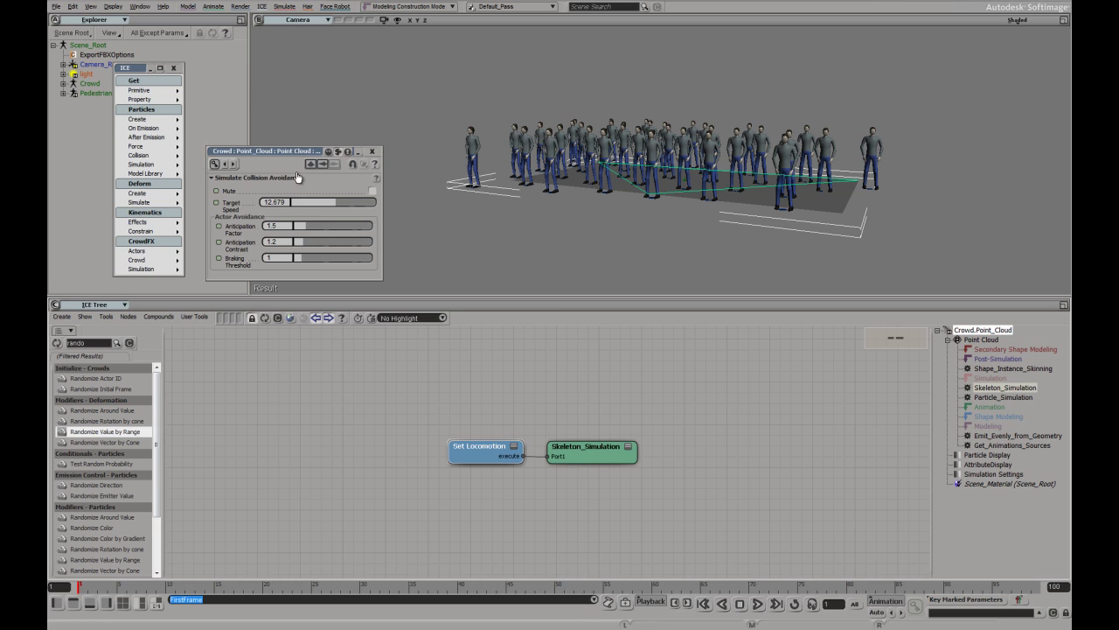
{"action": "left_click", "coordinate": [988, 398]}
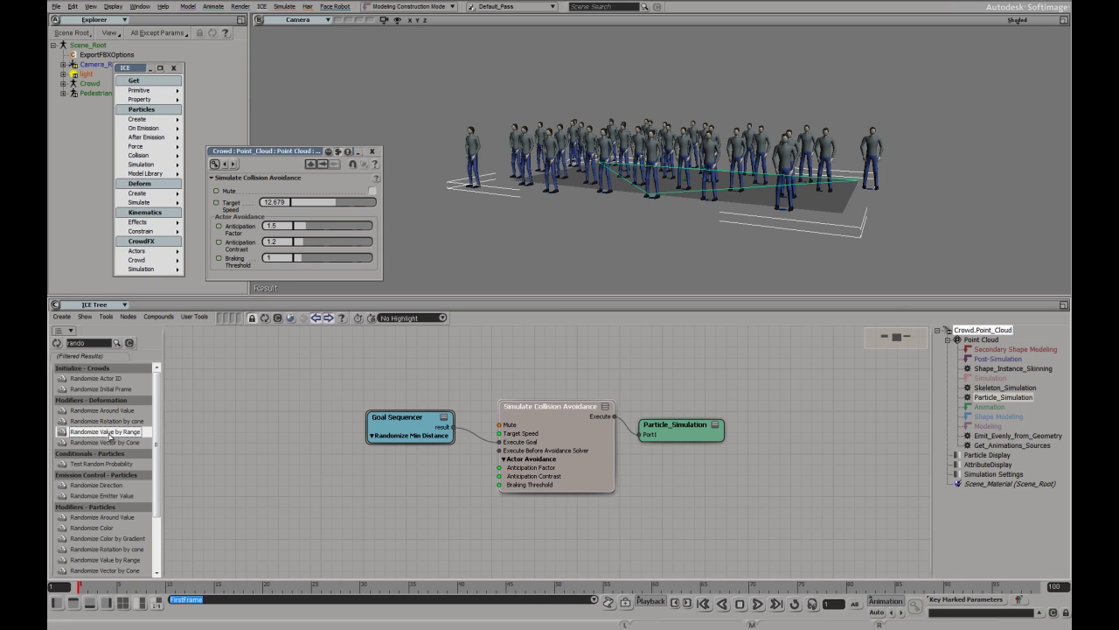
{"action": "left_click_drag", "start_coordinate": [110, 435], "coordinate": [517, 435]}
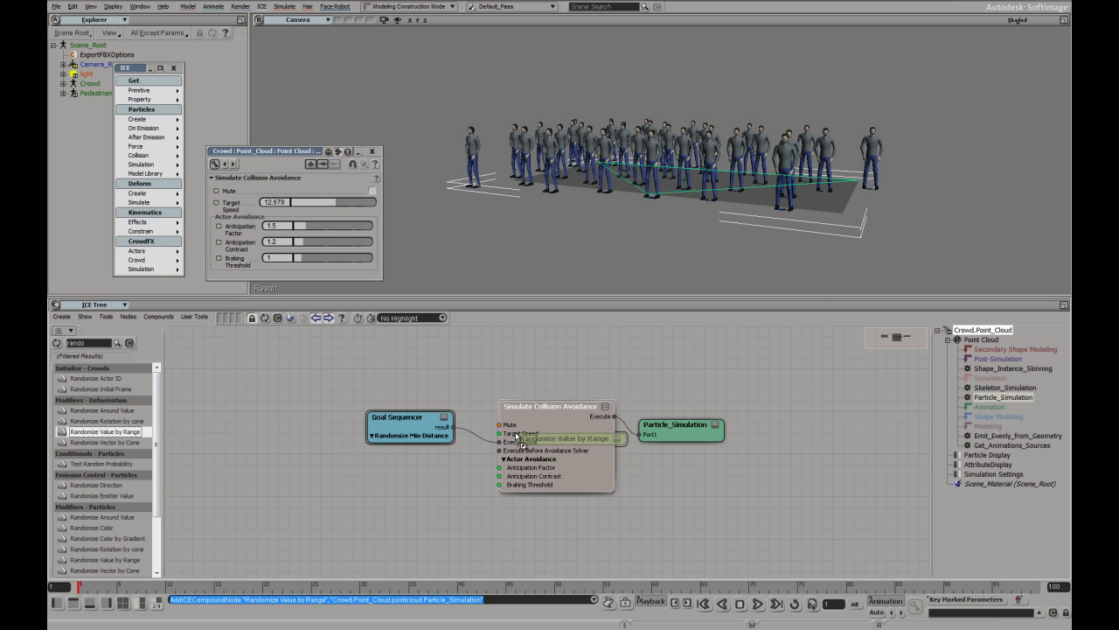
{"action": "left_click", "coordinate": [560, 415]}
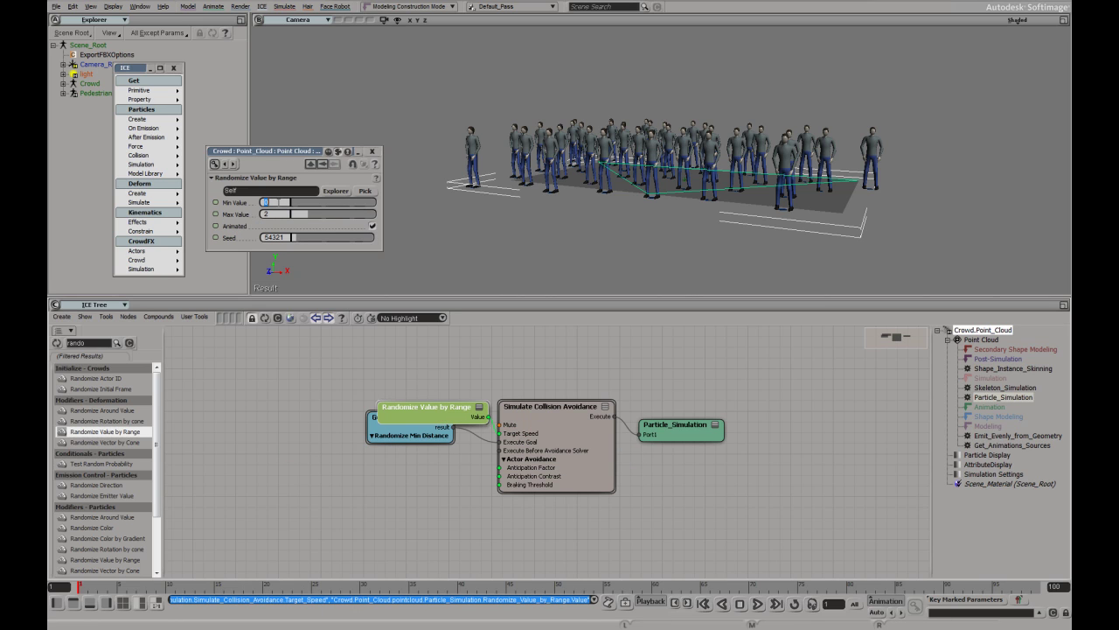
- Set the Randomize Value by Range node's minimum to 12 and maximum to 30, and turn off Animated
{"action": "type", "text": "12"}
{"action": "key", "text": "Tab"}
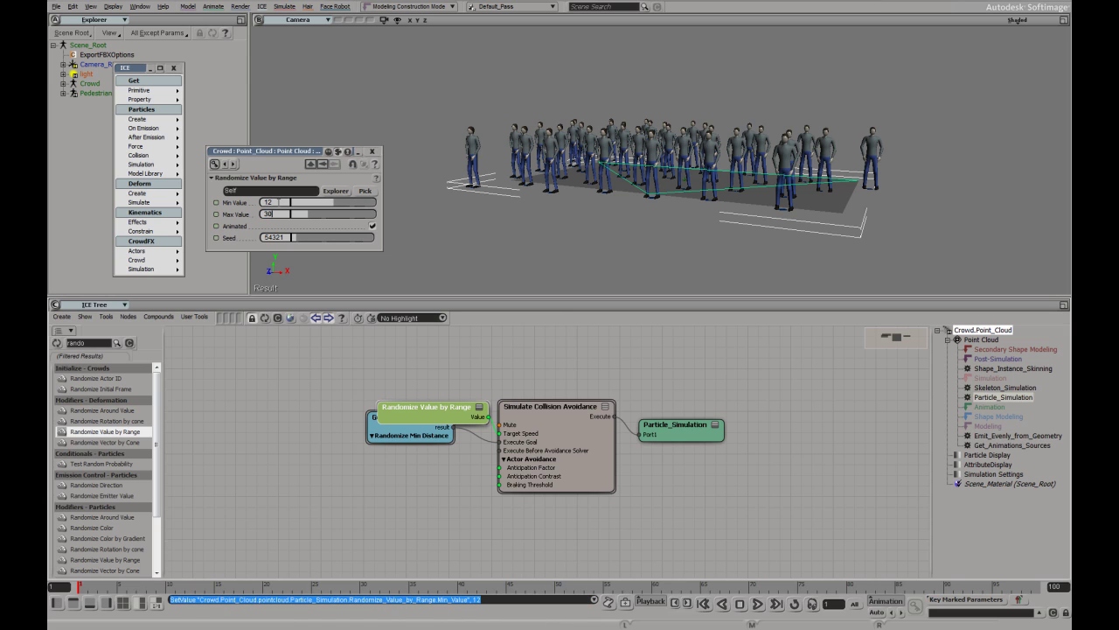
{"action": "left_click", "coordinate": [372, 151]}
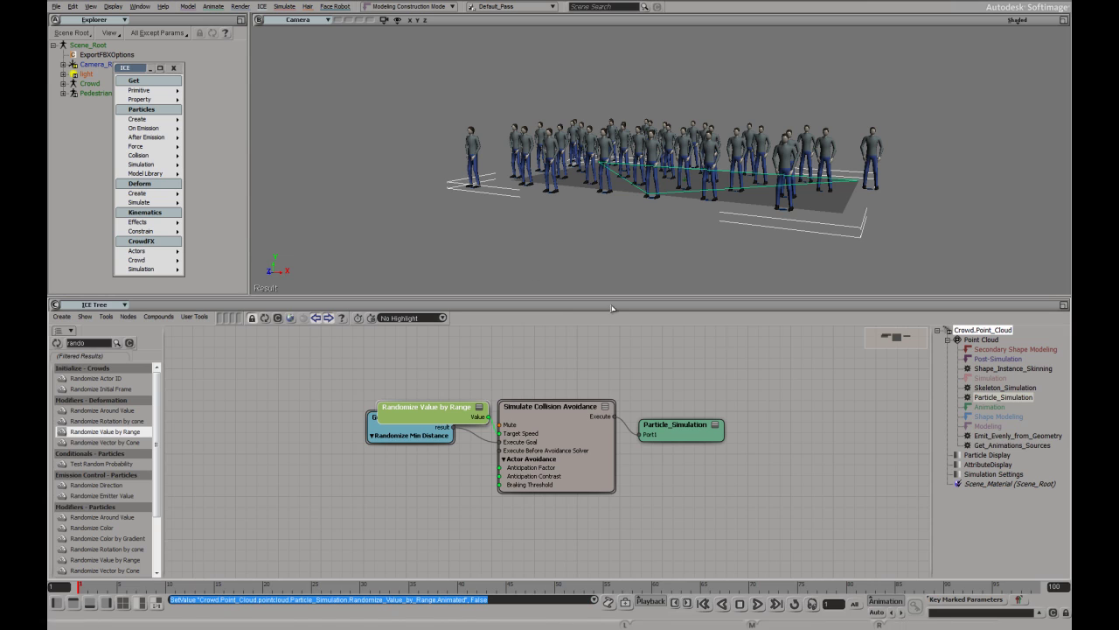
- Play the crowd simulation from the start, separate the overlapping Goal Sequencer and Randomize Value by Range nodes, and return to the first frame
{"action": "left_click", "coordinate": [932, 225]}
{"action": "left_click", "coordinate": [774, 604]}
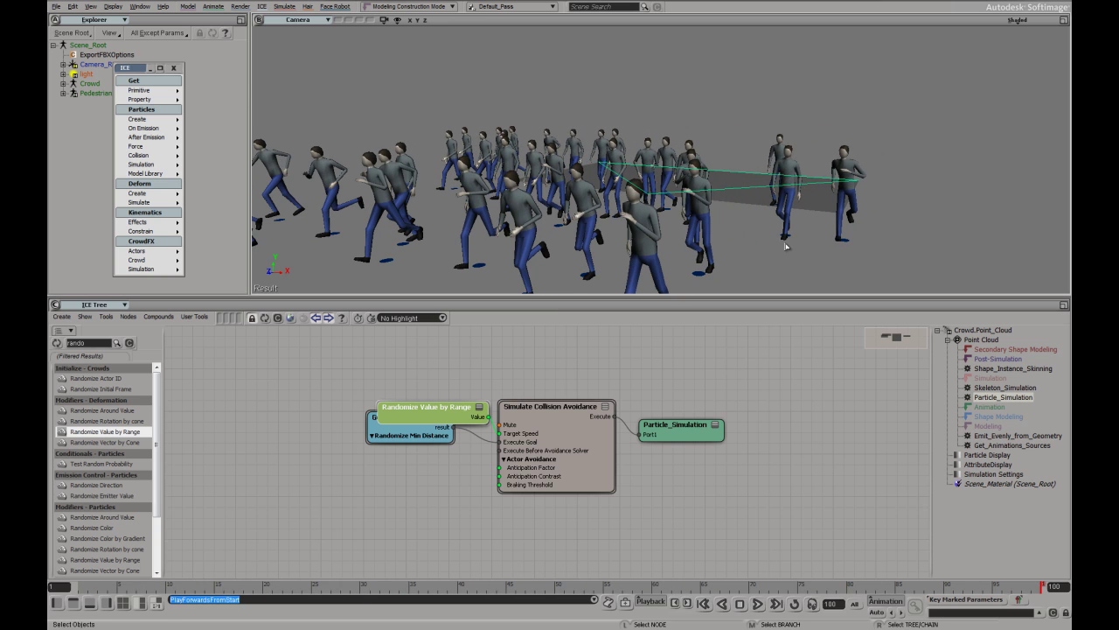
{"action": "left_click_drag", "start_coordinate": [411, 437], "coordinate": [411, 478]}
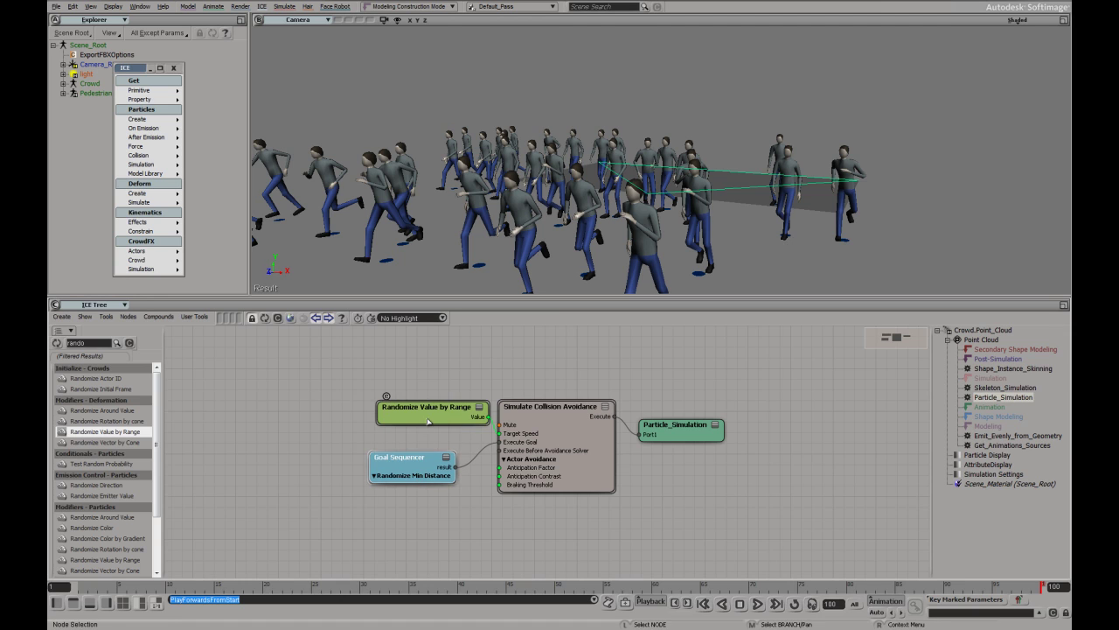
{"action": "left_click_drag", "start_coordinate": [448, 412], "coordinate": [436, 414]}
{"action": "left_click", "coordinate": [705, 604]}
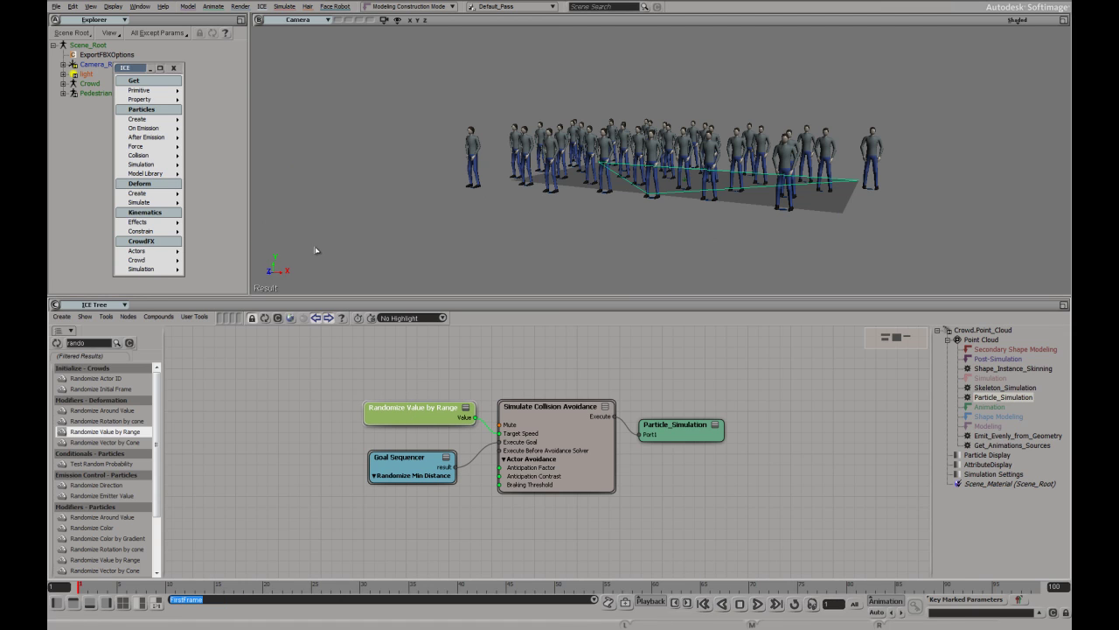
- Expand the Crowd model and its Emitters group in the scene hierarchy to examine the existing emitter
{"action": "middle_click_drag", "start_coordinate": [593, 230], "coordinate": [369, 237]}
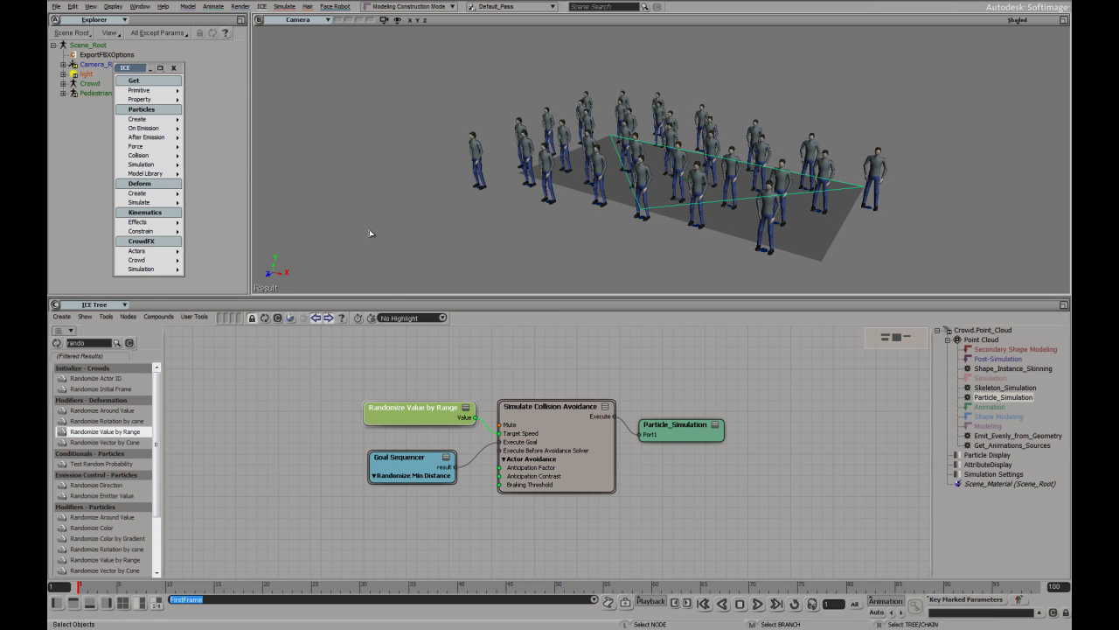
{"action": "left_click", "coordinate": [64, 83]}
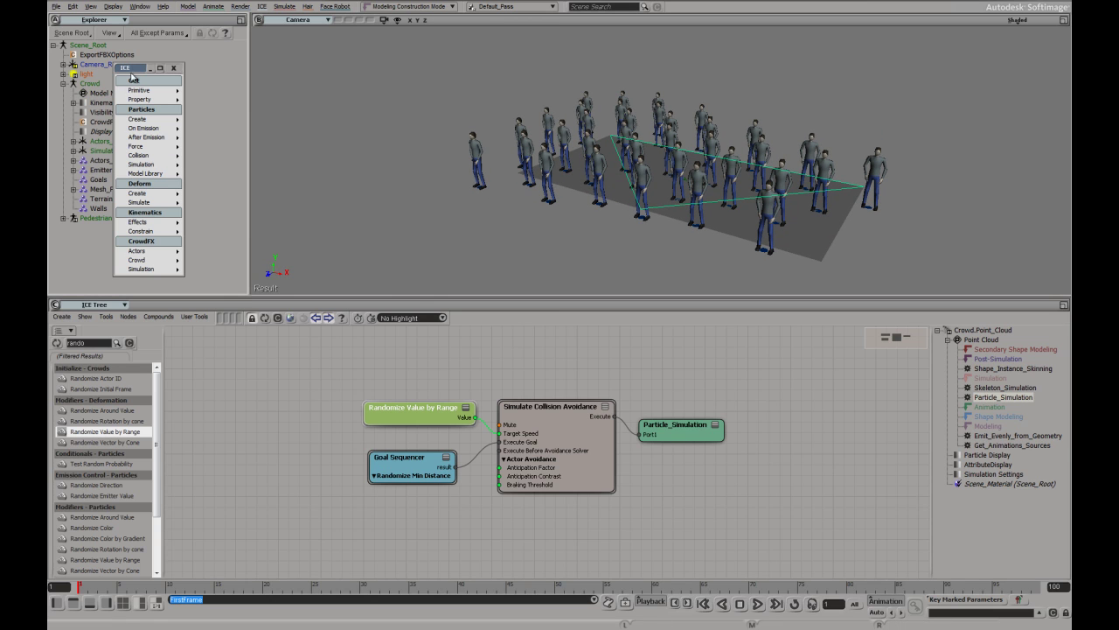
{"action": "left_click", "coordinate": [102, 172]}
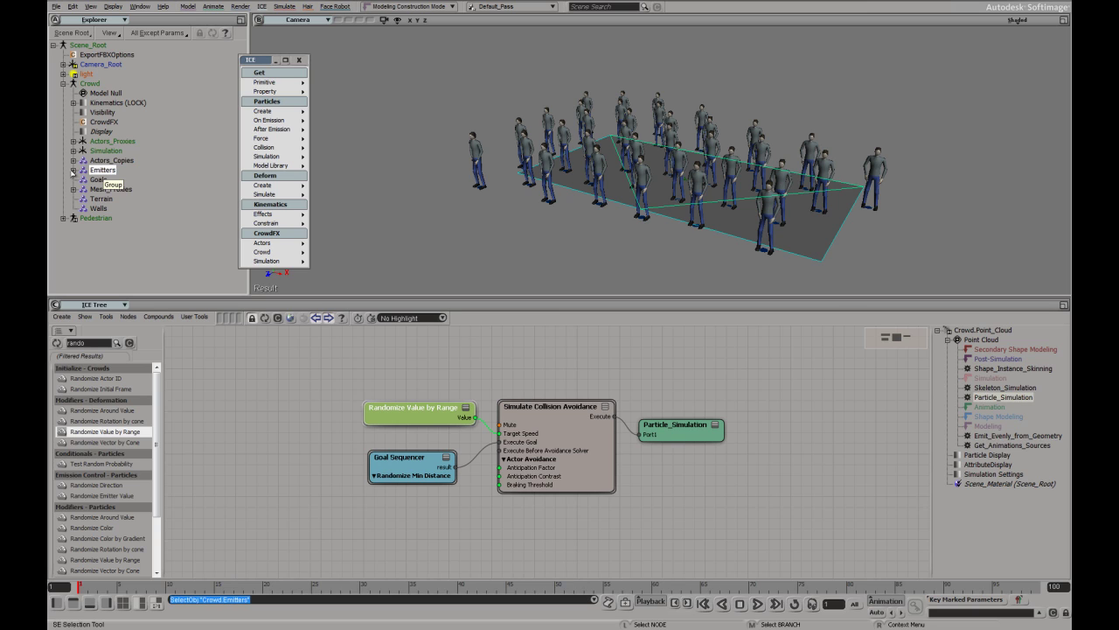
{"action": "left_click", "coordinate": [73, 171]}
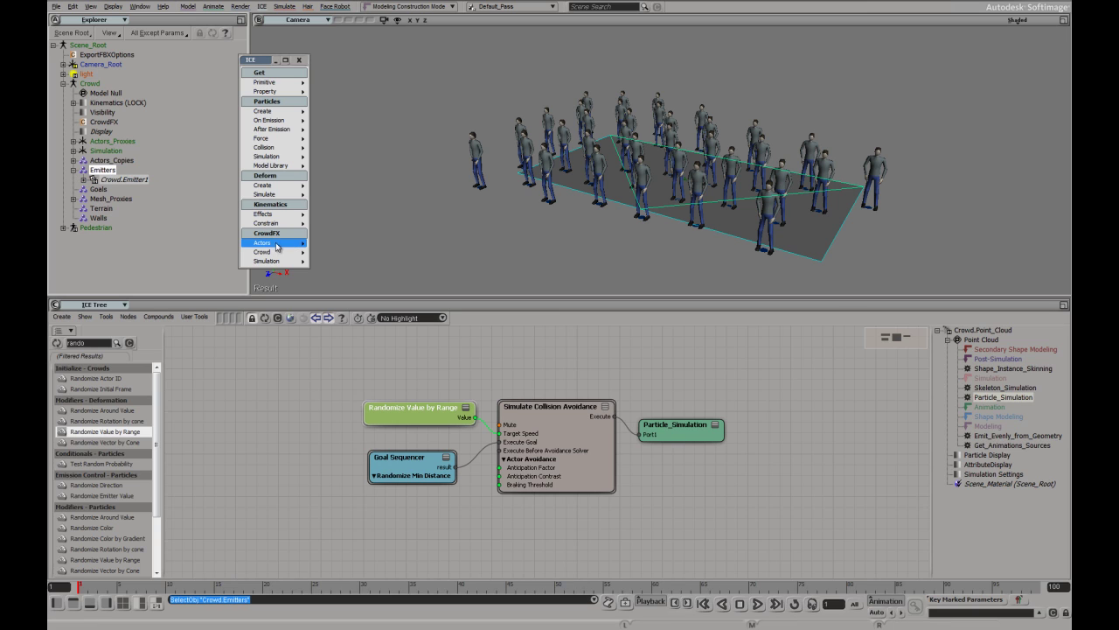
- Draw a second directional emitter for the crowd on the open ground beside the existing emitter, with its direction pointing toward that emitter
{"action": "left_click", "coordinate": [280, 253]}
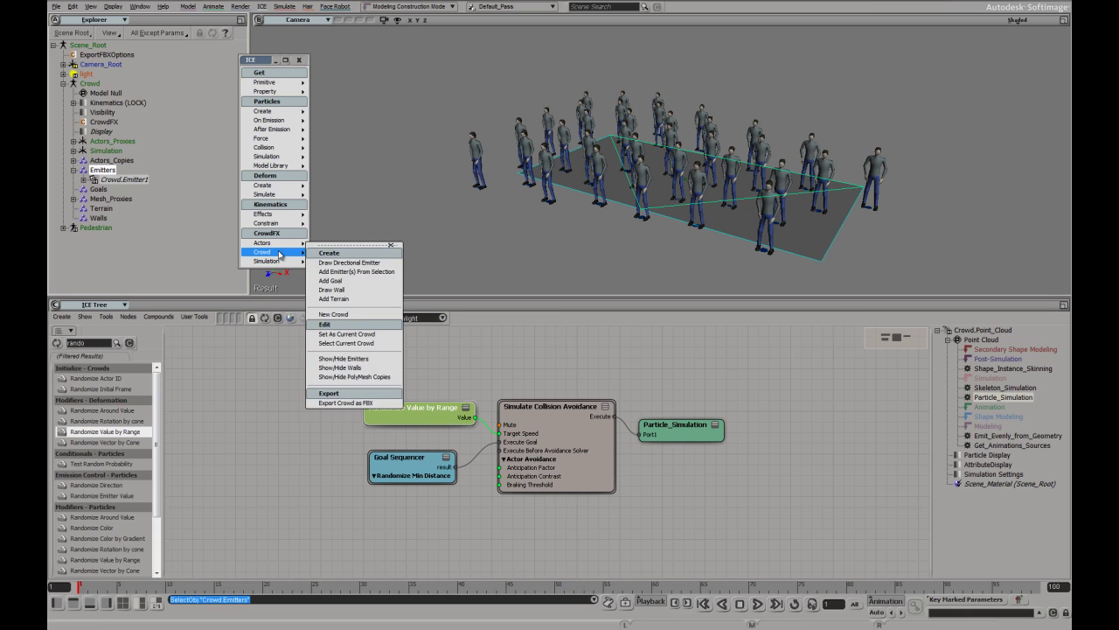
{"action": "left_click", "coordinate": [331, 246]}
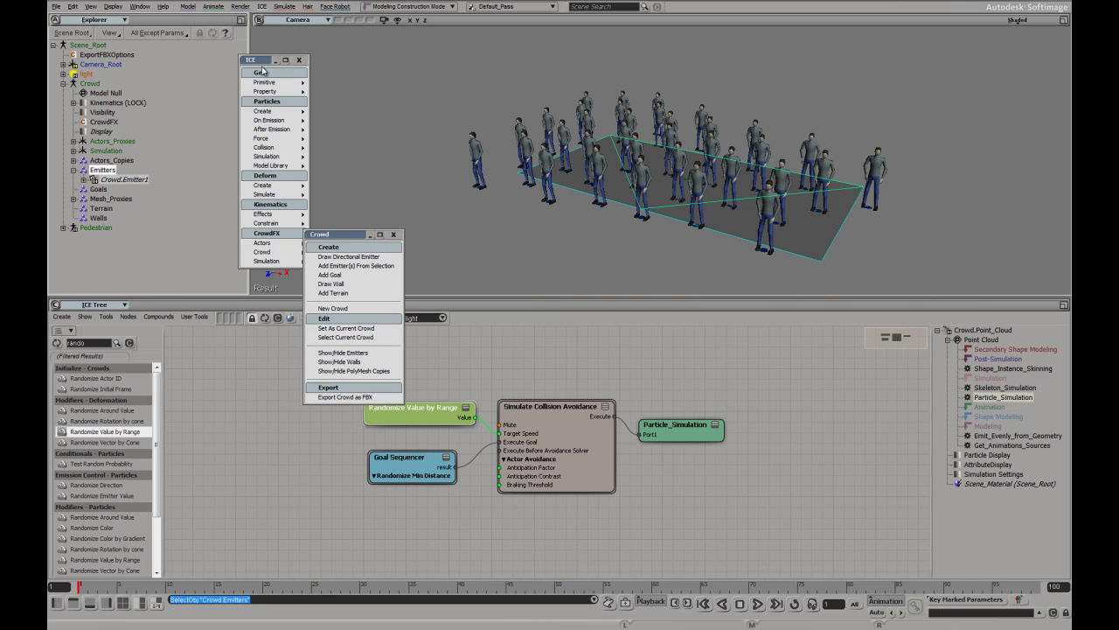
{"action": "mouse_move", "coordinate": [347, 238]}
{"action": "left_mouse_down"}
{"action": "mouse_move", "coordinate": [218, 111]}
{"action": "mouse_move", "coordinate": [230, 93]}
{"action": "left_mouse_up"}
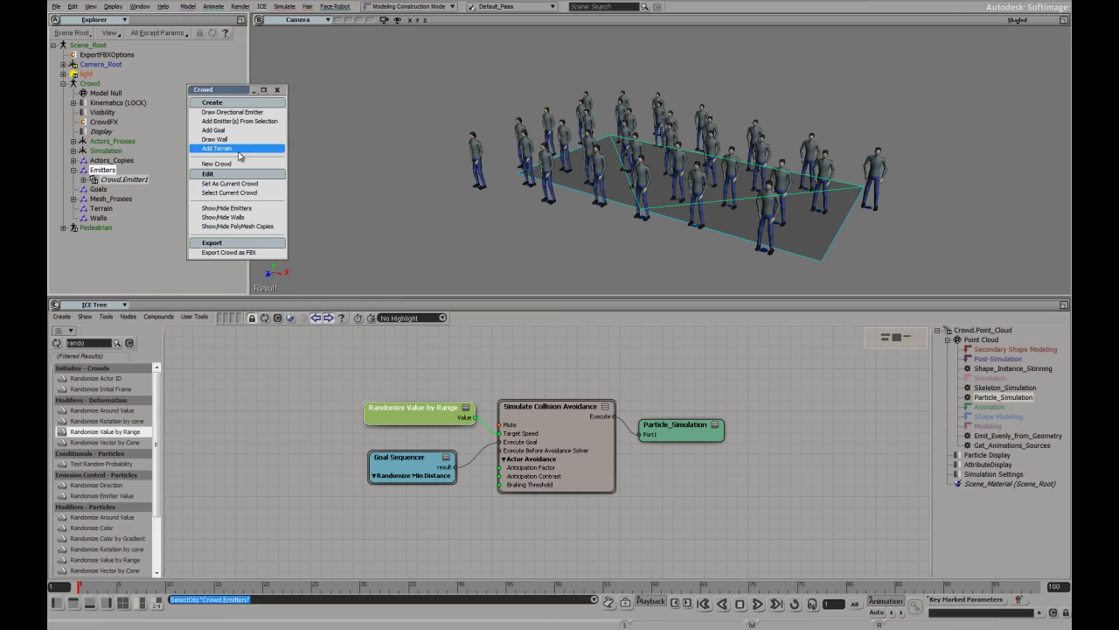
{"action": "left_click", "coordinate": [242, 111]}
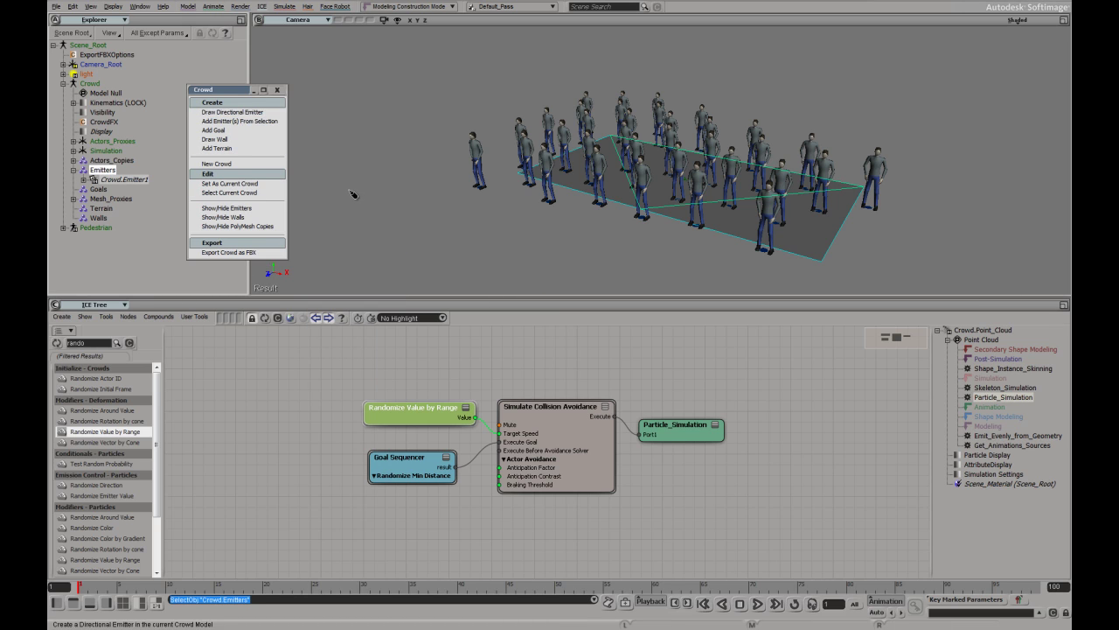
{"action": "mouse_move", "coordinate": [300, 123]}
{"action": "left_mouse_down"}
{"action": "mouse_move", "coordinate": [383, 199]}
{"action": "mouse_move", "coordinate": [387, 257]}
{"action": "mouse_move", "coordinate": [308, 242]}
{"action": "left_mouse_up"}
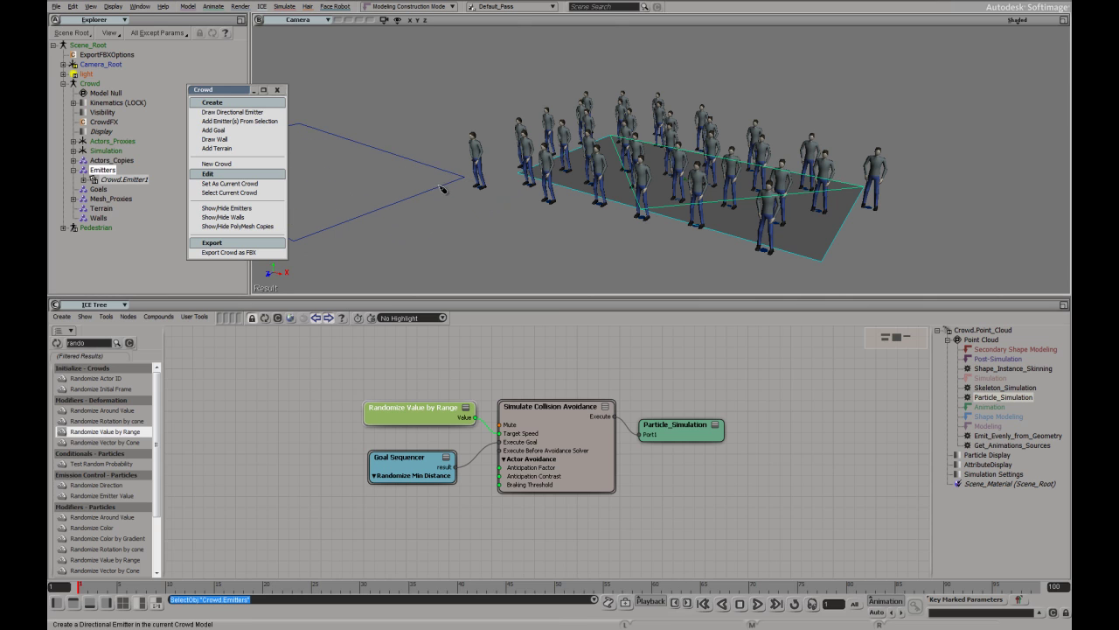
{"action": "right_click", "coordinate": [645, 141]}
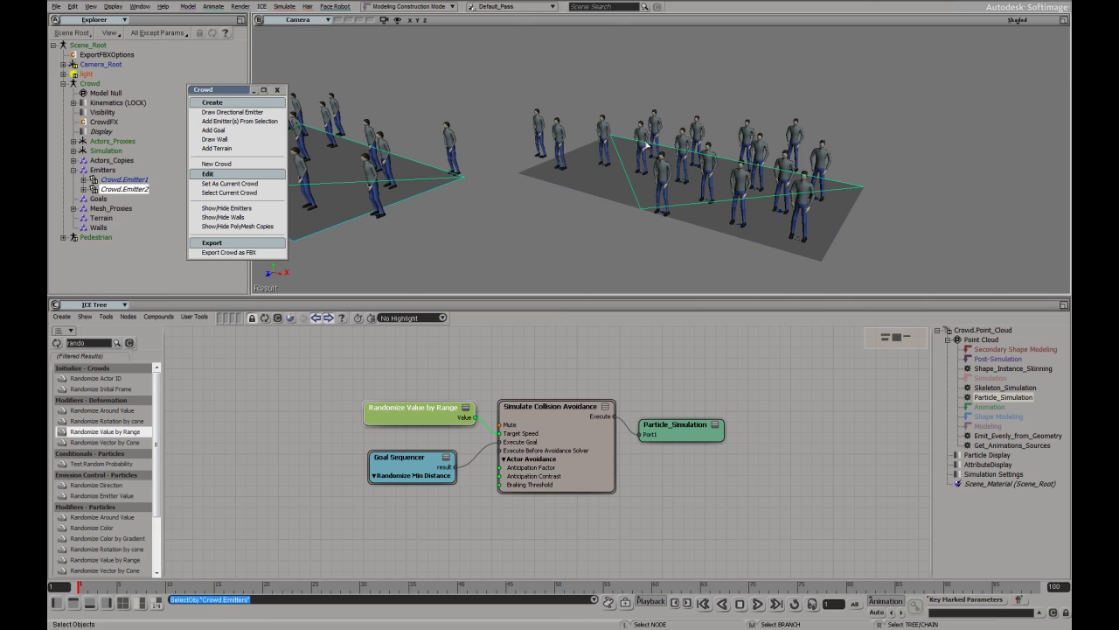
- Rotate both emitters around their vertical axes so that their two groups of actors cross paths in the middle
{"action": "middle_click_drag", "start_coordinate": [572, 190], "coordinate": [583, 139]}
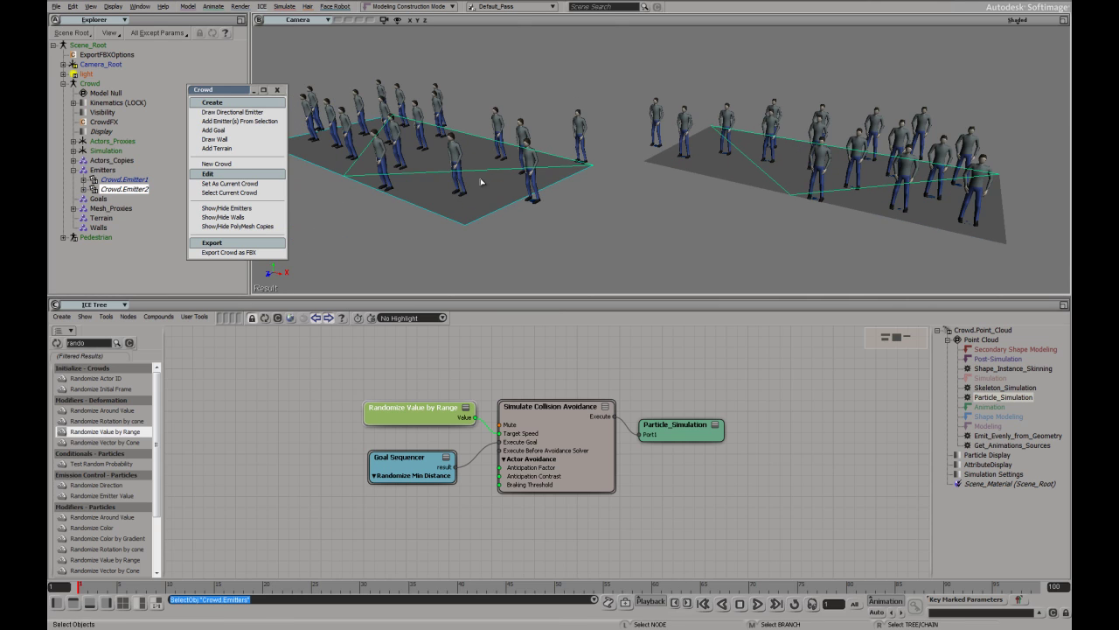
{"action": "key", "text": "c"}
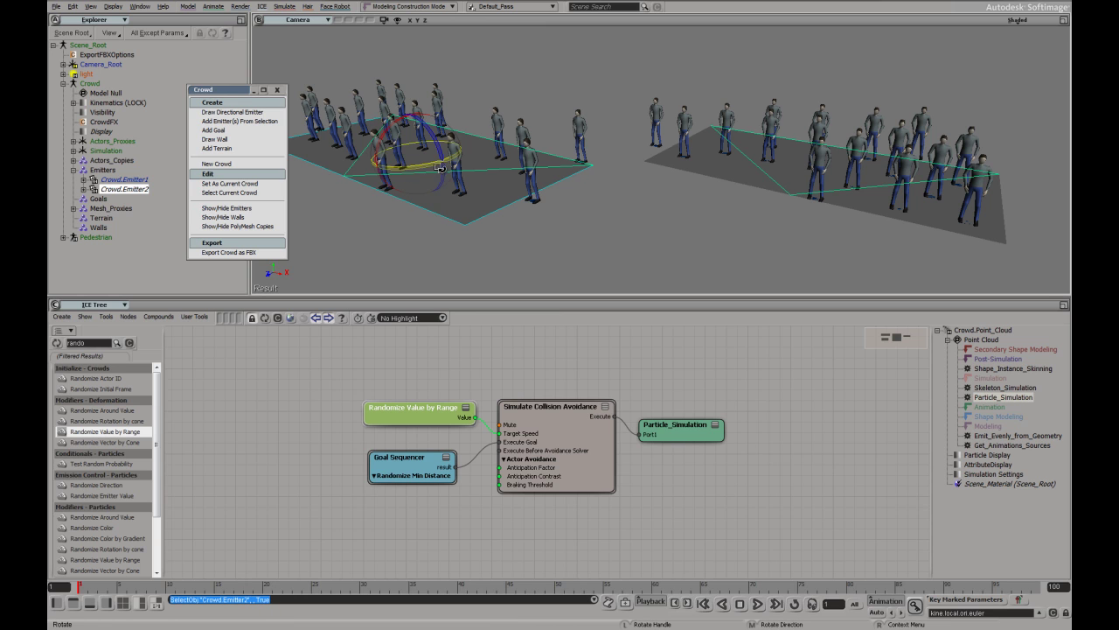
{"action": "left_click_drag", "start_coordinate": [404, 171], "coordinate": [560, 166]}
{"action": "key", "text": "space"}
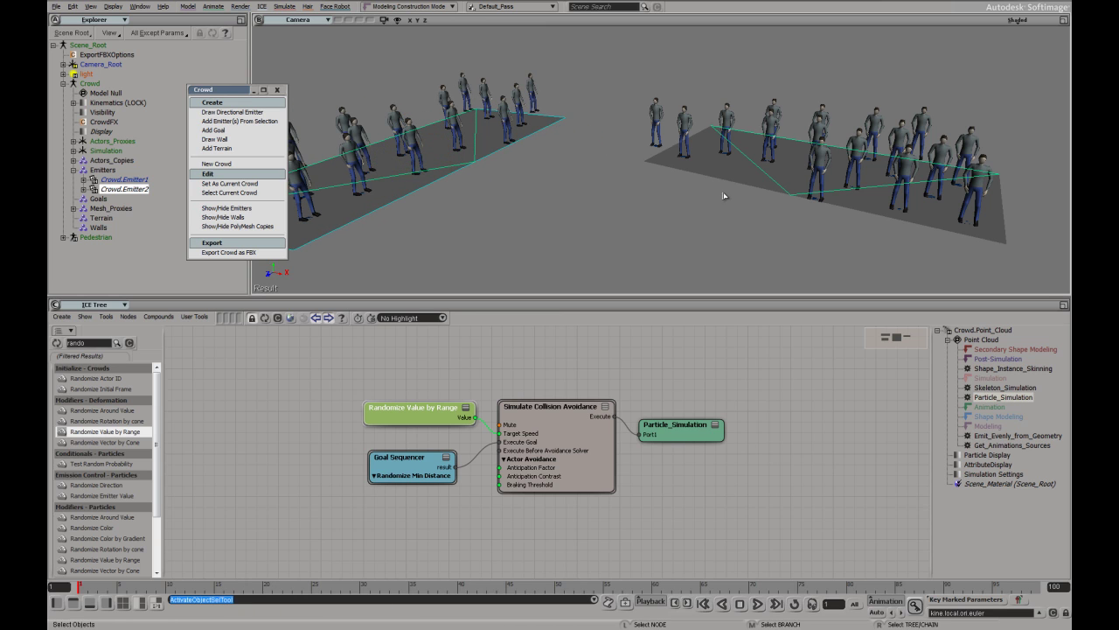
{"action": "left_click", "coordinate": [730, 184]}
{"action": "left_click_drag", "start_coordinate": [838, 190], "coordinate": [761, 197]}
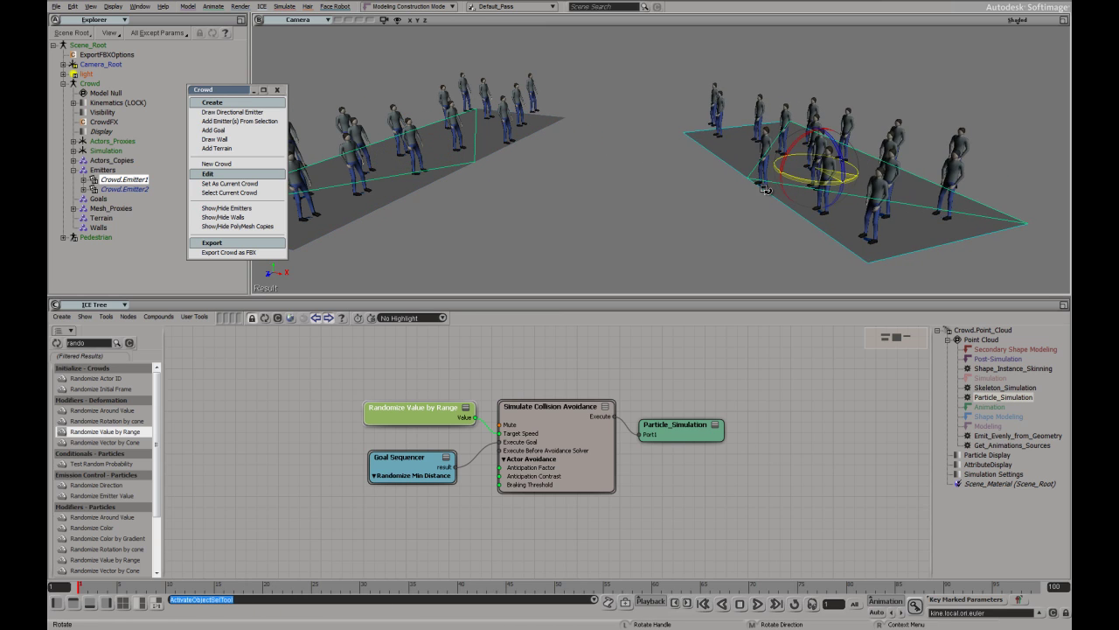
- Play the two-emitter simulation, extend the timeline's end frame to 200 and resume playback
{"action": "left_click", "coordinate": [758, 603]}
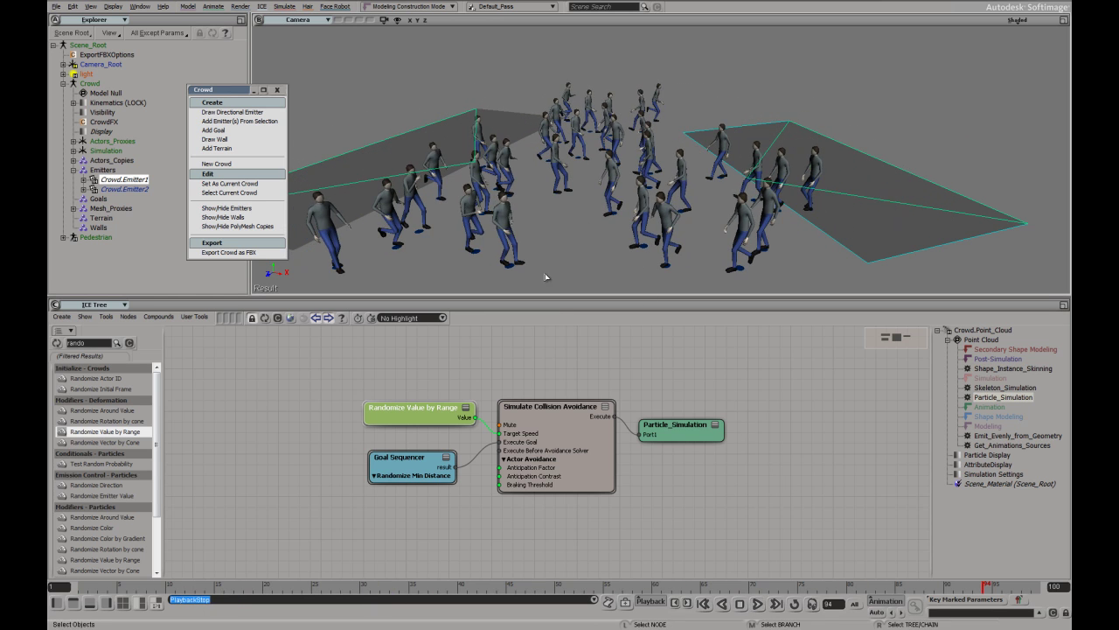
{"action": "left_click", "coordinate": [1065, 590]}
{"action": "type", "text": "200"}
{"action": "key", "text": "Return"}
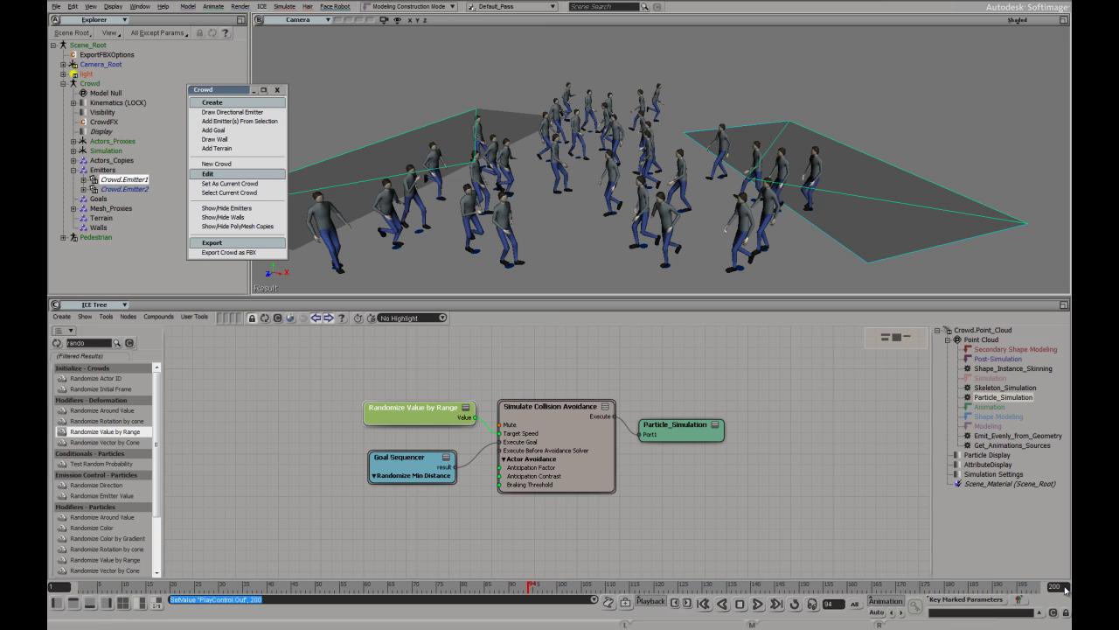
{"action": "left_click", "coordinate": [757, 604]}
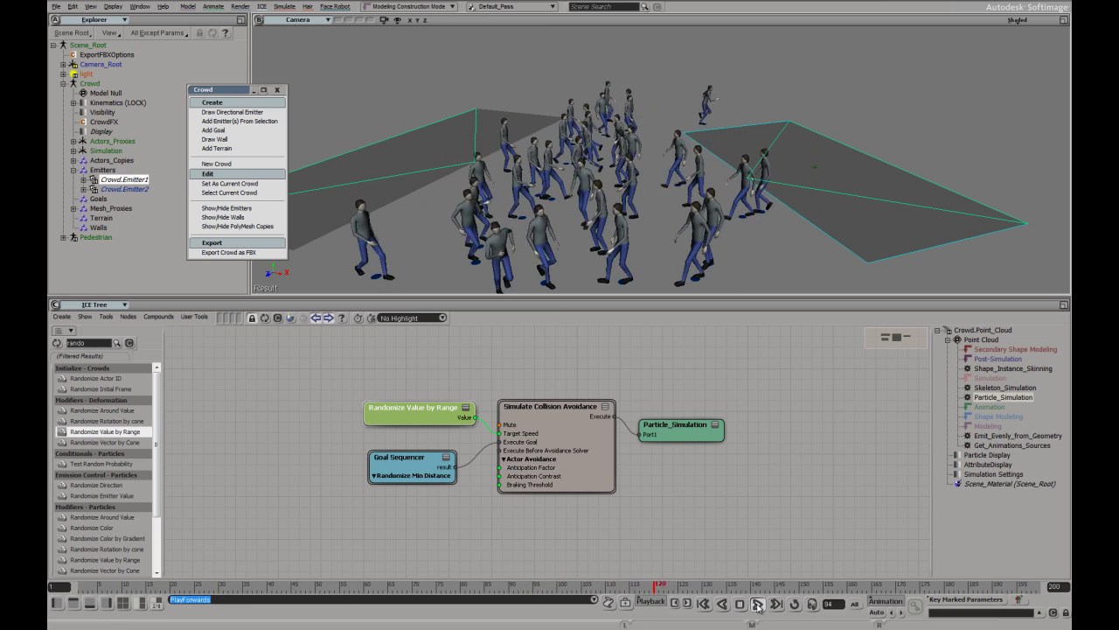
- Try an Anticipation Factor of 0 on the Simulate Collision Avoidance node and play the simulation from the start
{"action": "double_click", "coordinate": [554, 418]}
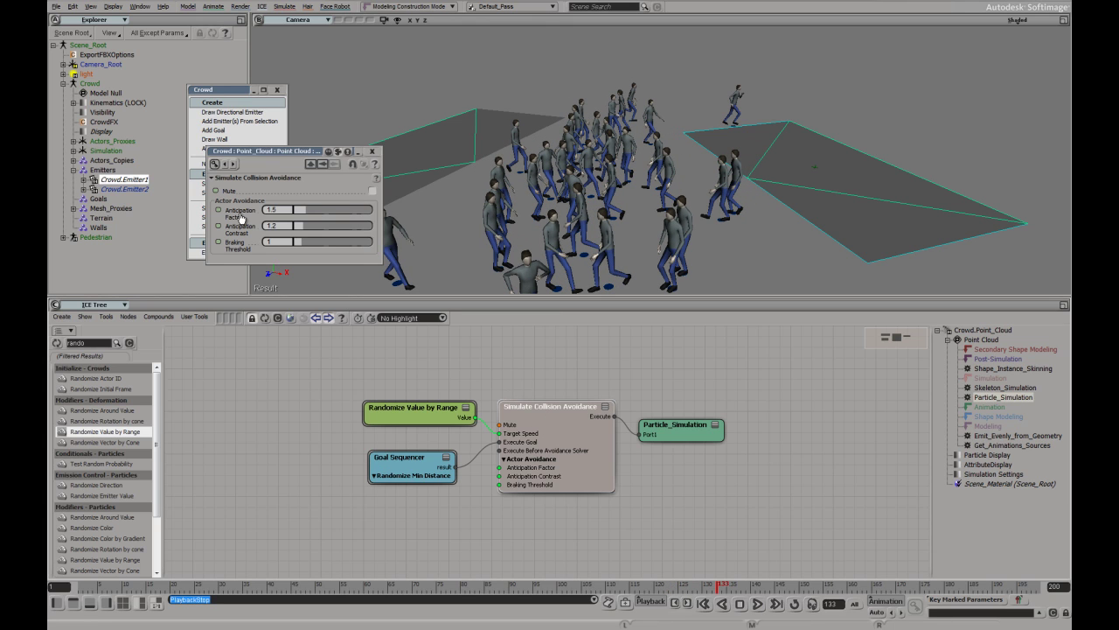
{"action": "left_click", "coordinate": [307, 214]}
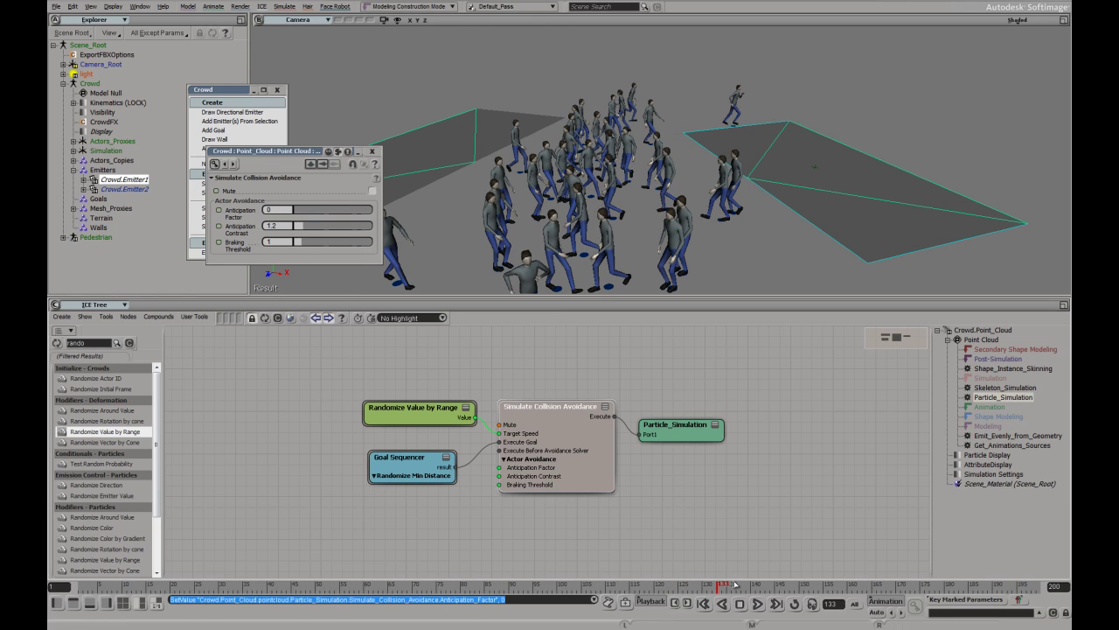
{"action": "left_click", "coordinate": [757, 605]}
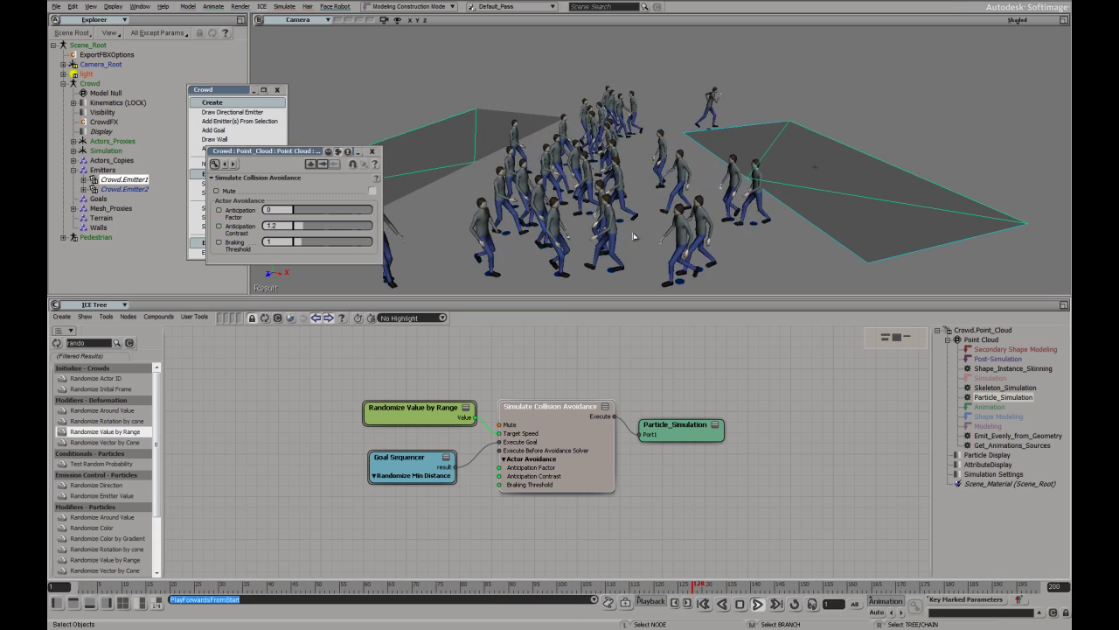
{"action": "key", "text": "Escape"}
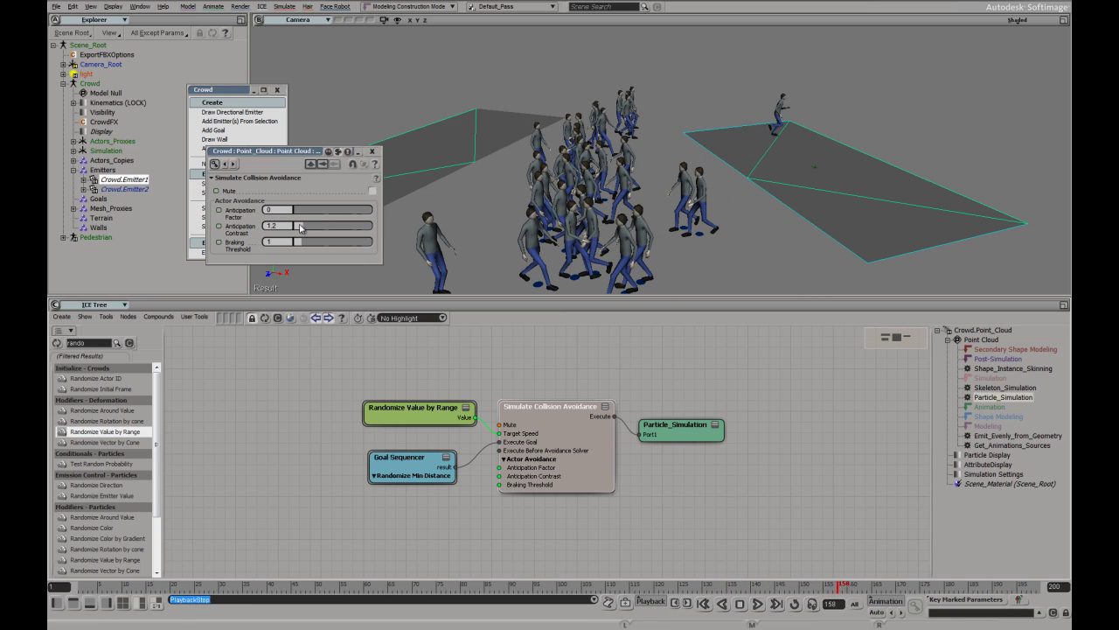
- Raise the Anticipation Factor of Simulate Collision Avoidance to about 4.7, play the simulation from the start and return to the first frame
{"action": "left_click_drag", "start_coordinate": [301, 214], "coordinate": [304, 214]}
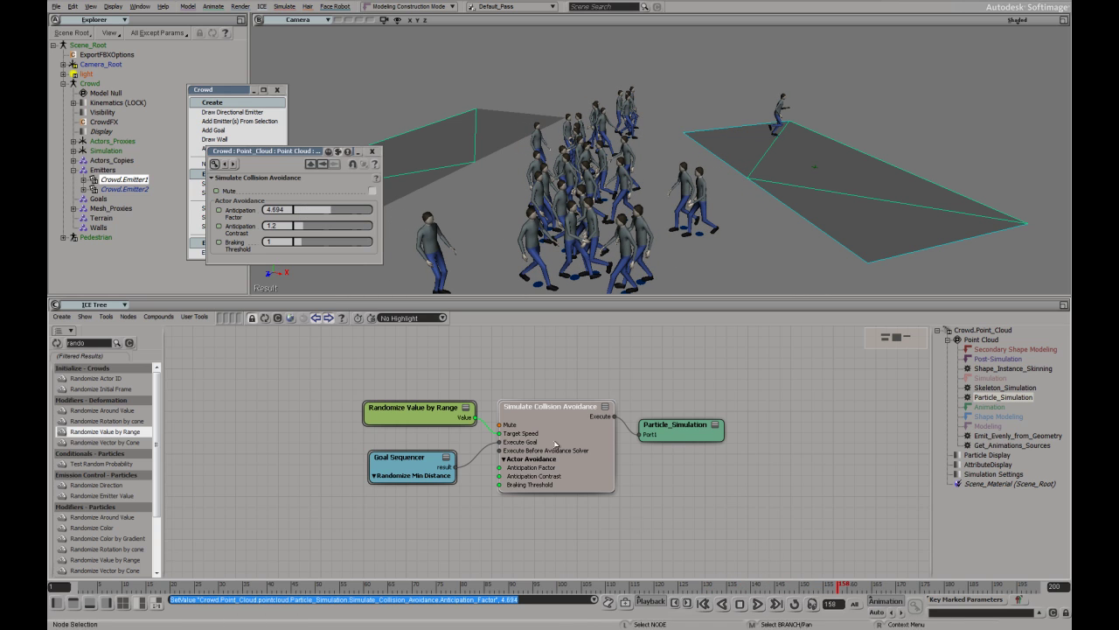
{"action": "left_click", "coordinate": [757, 604]}
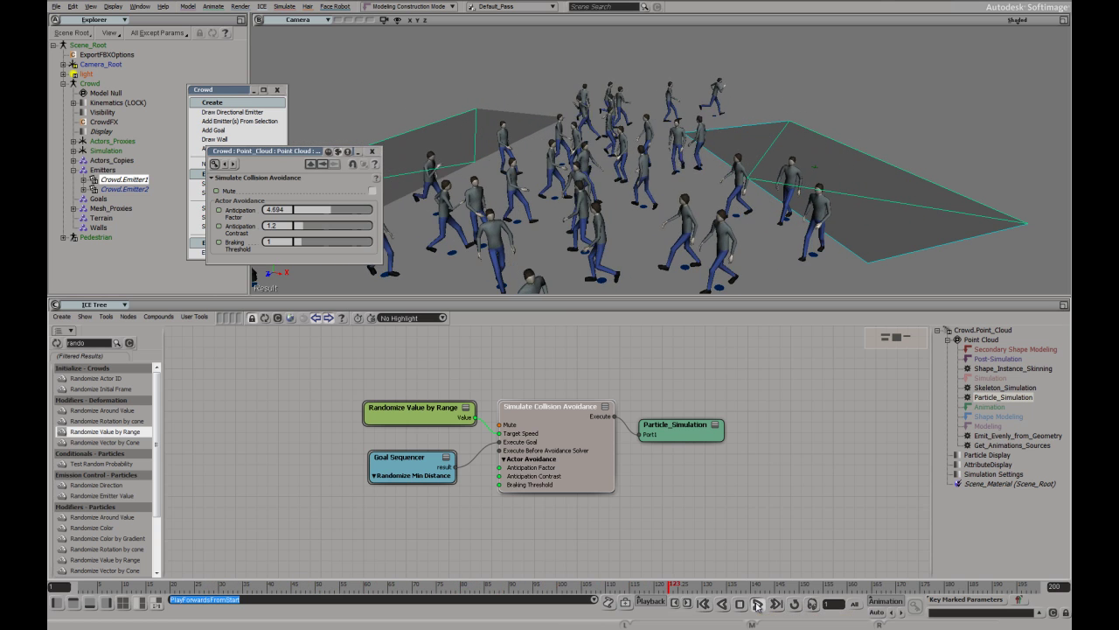
{"action": "left_click", "coordinate": [757, 604]}
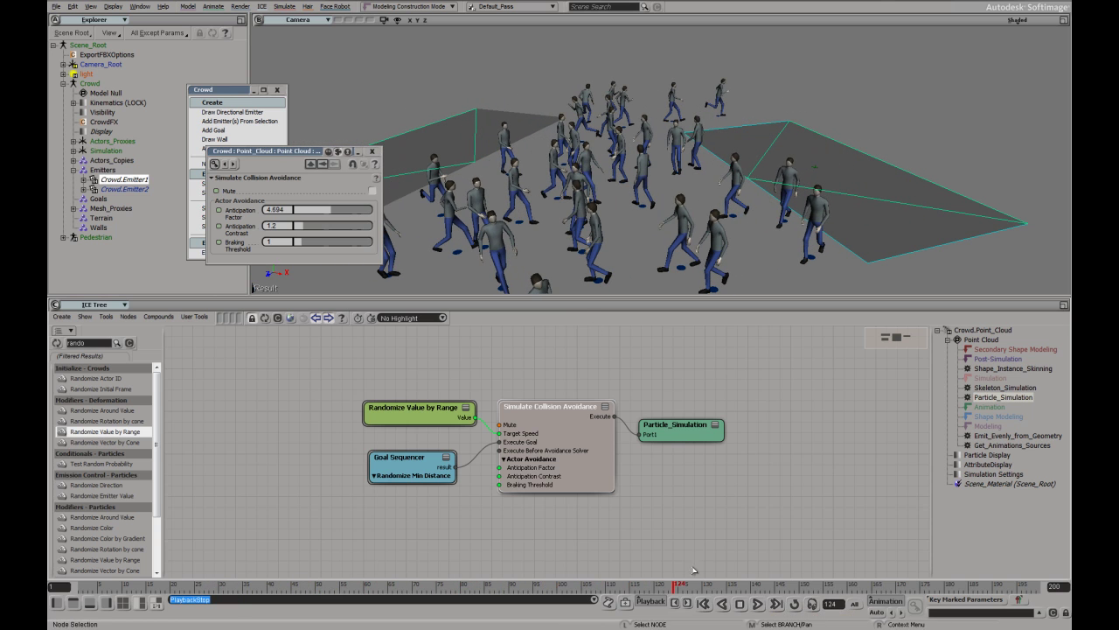
{"action": "left_click", "coordinate": [704, 603]}
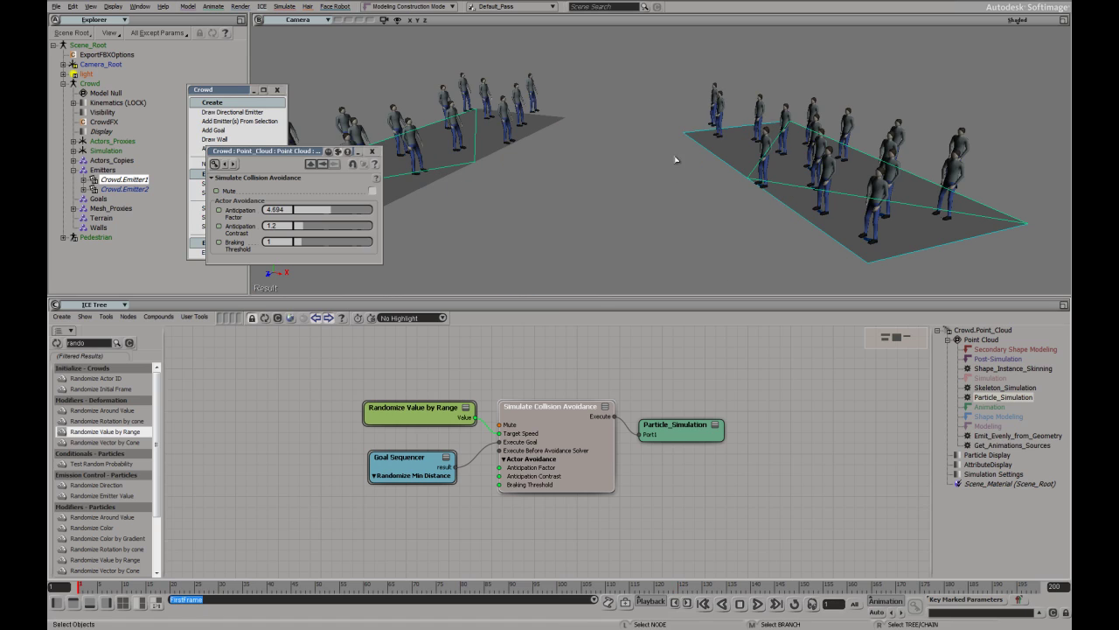
{"action": "left_click", "coordinate": [371, 151]}
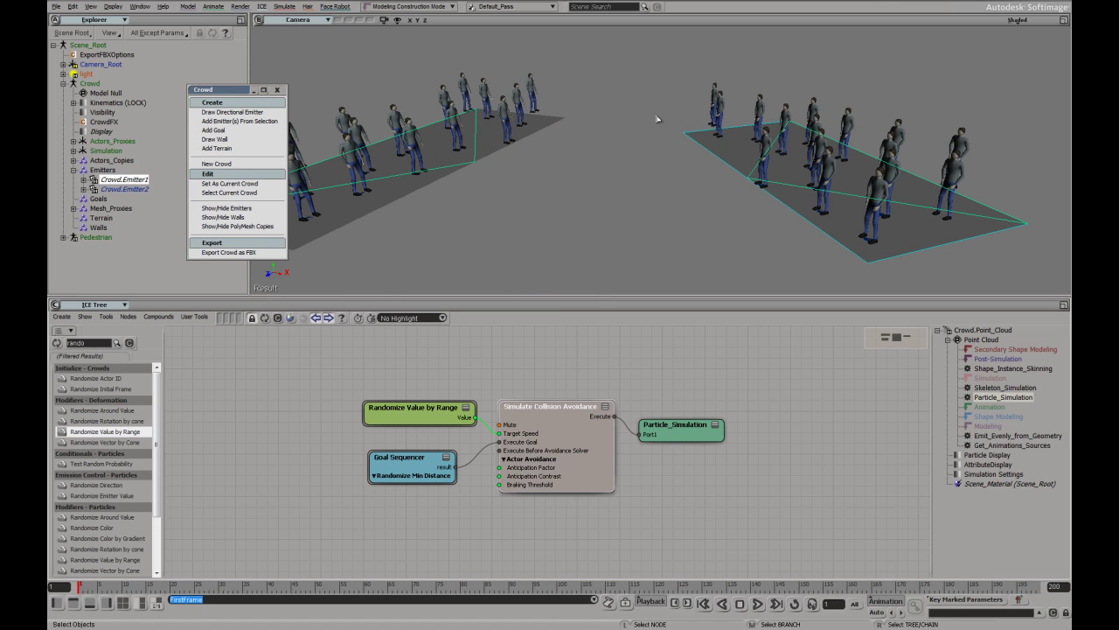
- Draw a crowd wall about 45 wide and 17 thick between the two emitters, and play the simulation from the start with it
{"action": "left_click", "coordinate": [215, 139]}
{"action": "mouse_move", "coordinate": [543, 174]}
{"action": "left_mouse_down"}
{"action": "mouse_move", "coordinate": [620, 230]}
{"action": "mouse_move", "coordinate": [607, 251]}
{"action": "mouse_move", "coordinate": [637, 234]}
{"action": "mouse_move", "coordinate": [645, 242]}
{"action": "mouse_move", "coordinate": [600, 238]}
{"action": "left_mouse_up"}
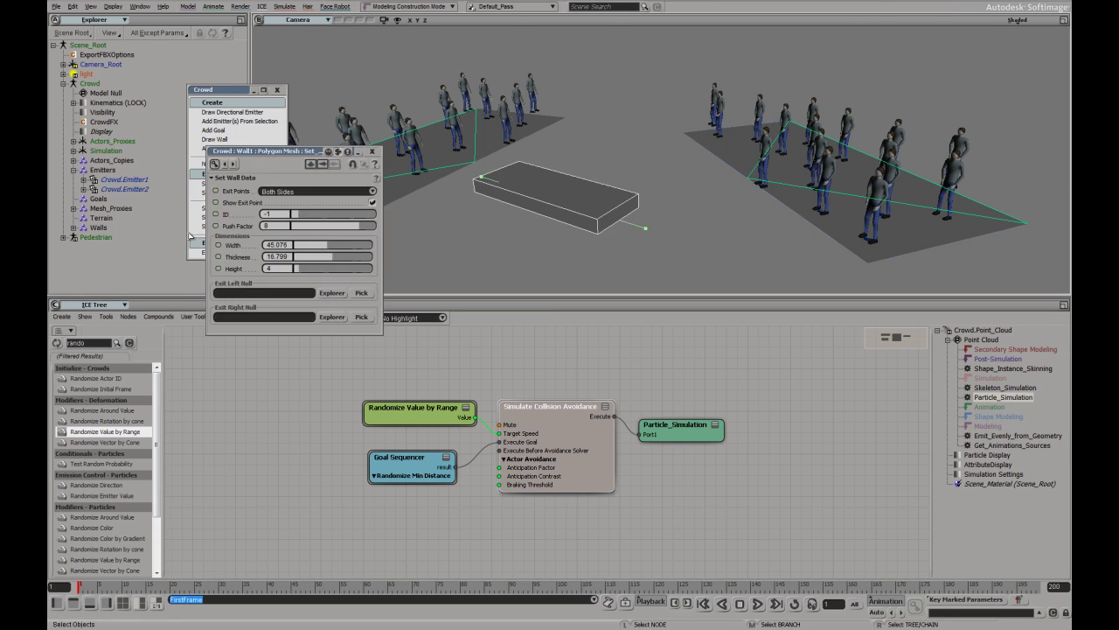
{"action": "left_click", "coordinate": [73, 228]}
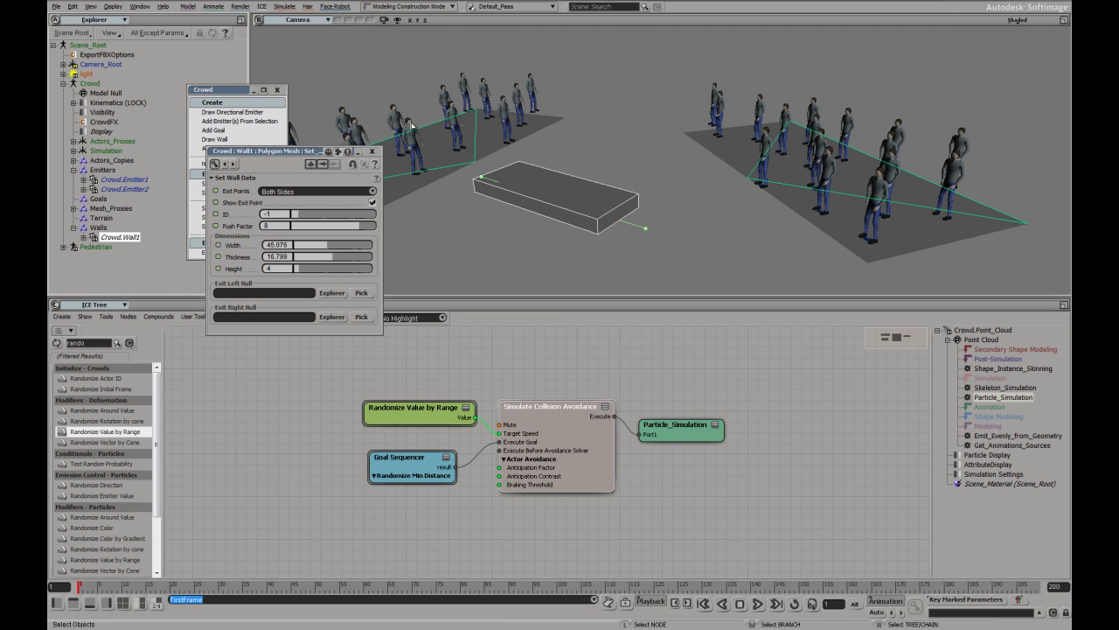
{"action": "left_click", "coordinate": [373, 151]}
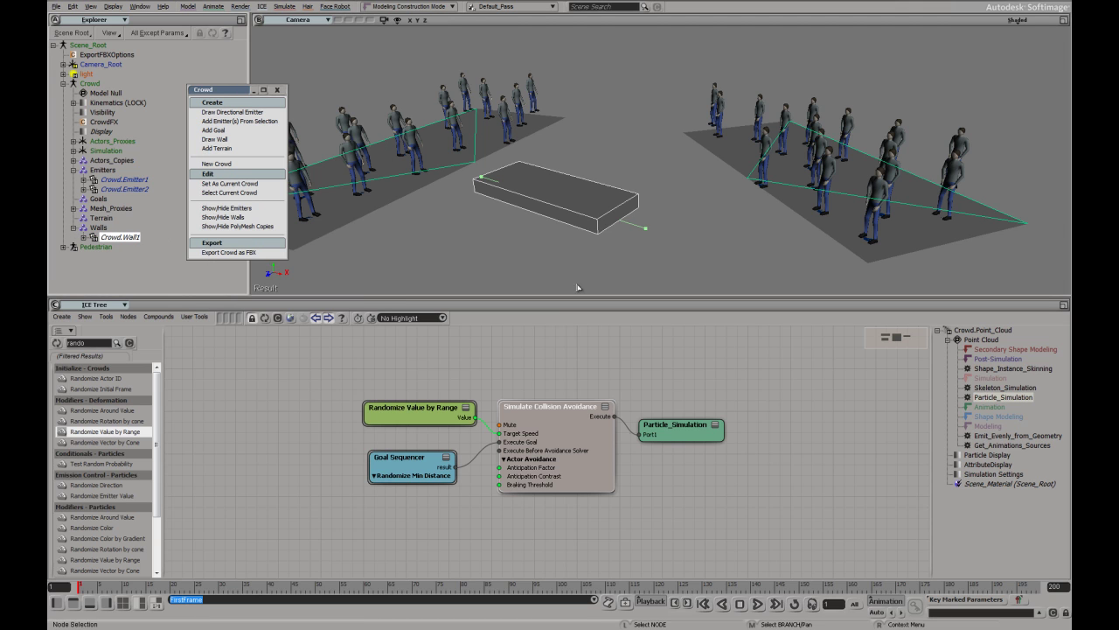
{"action": "left_click", "coordinate": [757, 603]}
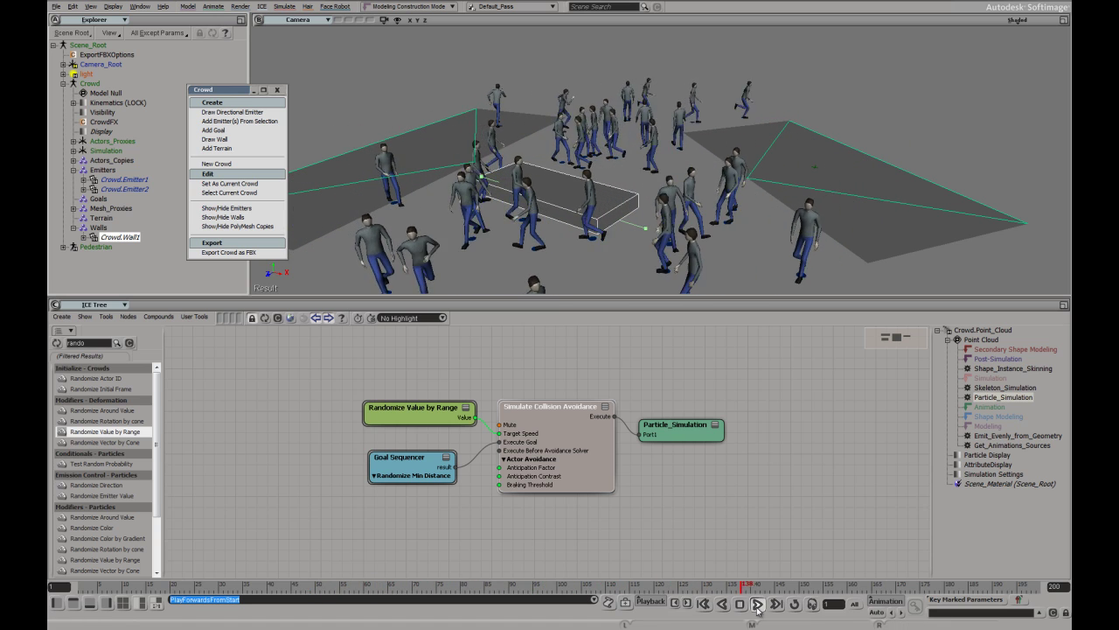
{"action": "left_click", "coordinate": [703, 603]}
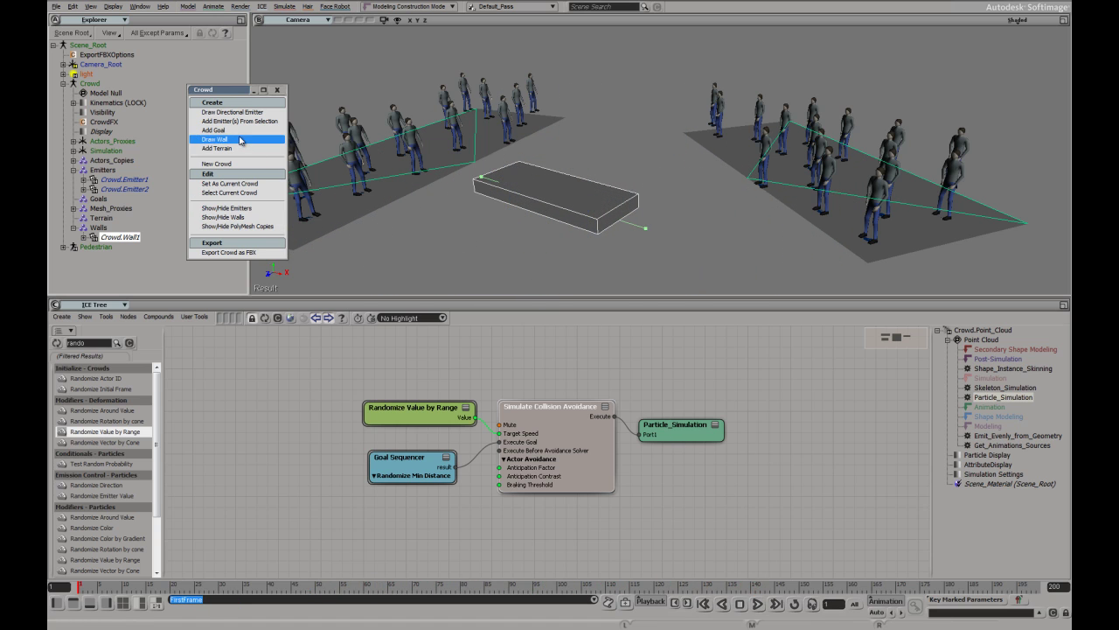
- Add a goal to the crowd and move it to the open ground just in front of the wall
{"action": "left_click", "coordinate": [730, 169]}
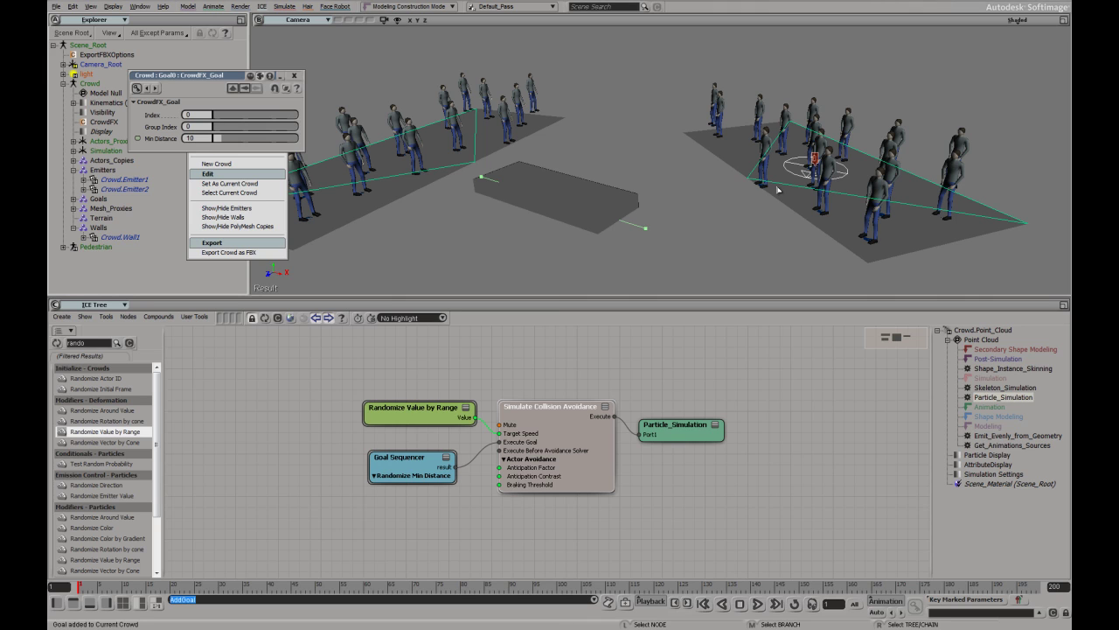
{"action": "key", "text": "v"}
{"action": "left_click_drag", "start_coordinate": [808, 185], "coordinate": [740, 251]}
{"action": "left_click_drag", "start_coordinate": [680, 234], "coordinate": [620, 207]}
- Play the simulation from the start to examine how the actors react to the new goal, and stop playback
{"action": "left_click", "coordinate": [758, 604]}
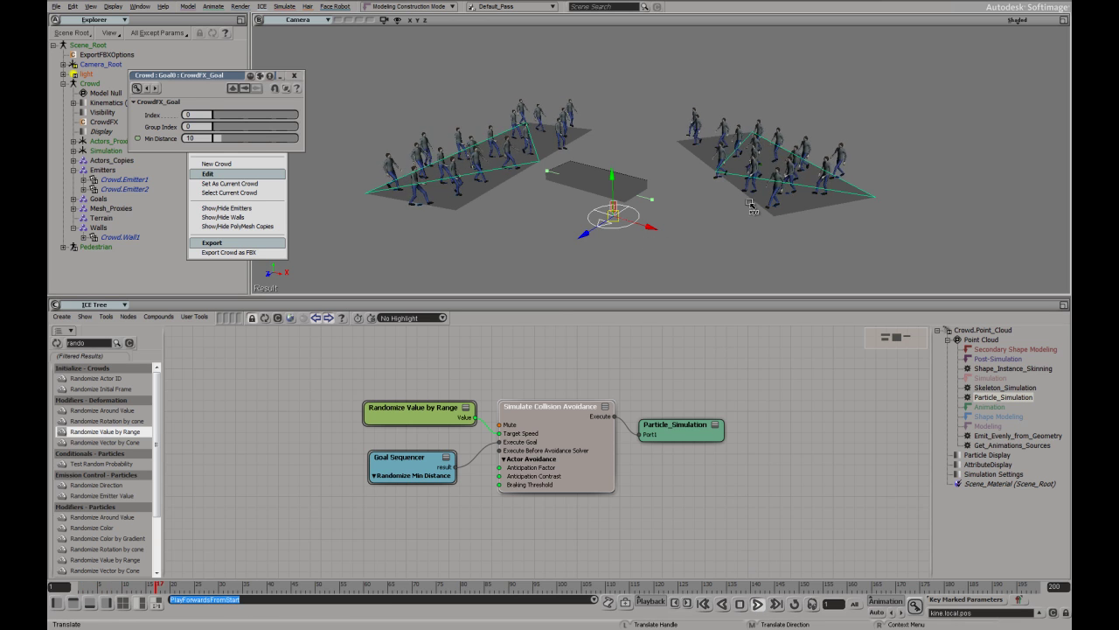
{"action": "scroll", "coordinate": [754, 210], "scroll_direction": "up", "scroll_amount": 2}
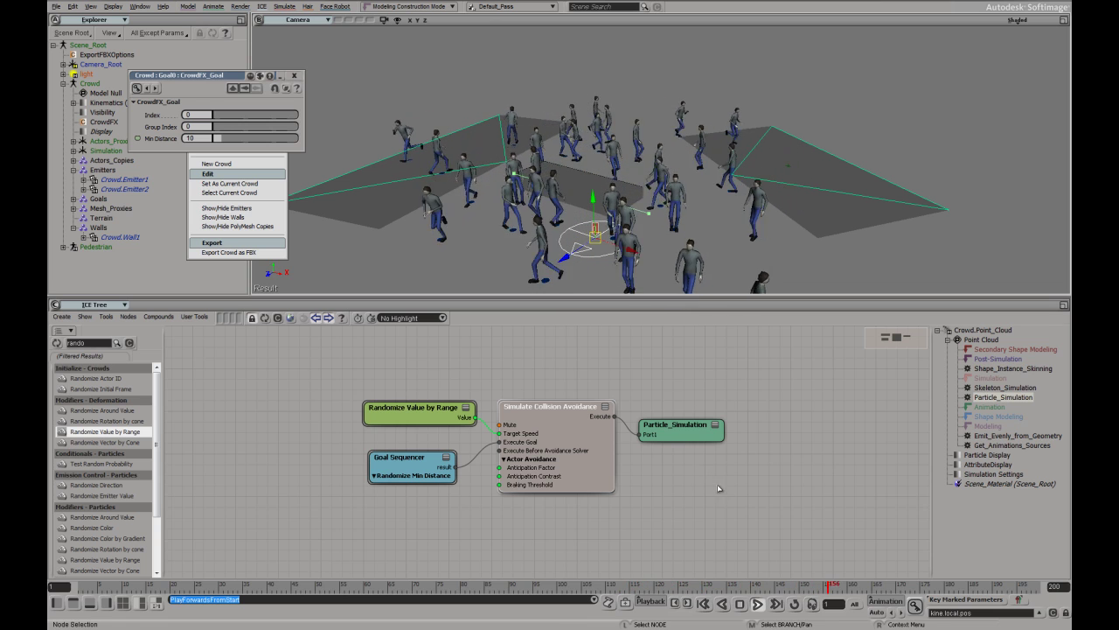
{"action": "left_click", "coordinate": [757, 605]}
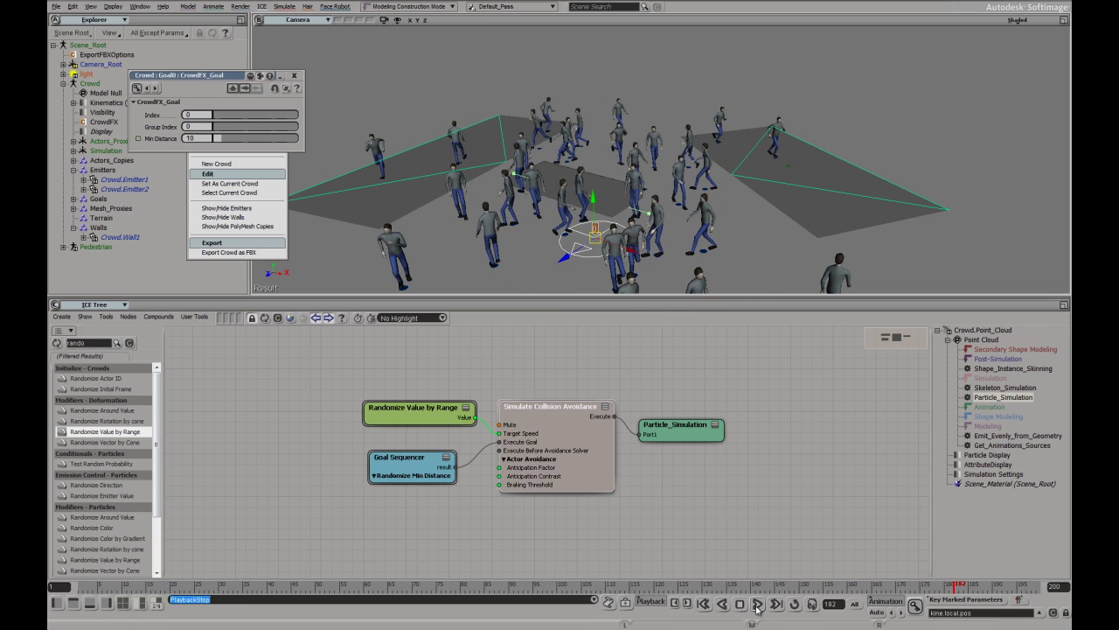
- Close the goal's properties, return the simulation to the first frame and deselect the goal
{"action": "left_click", "coordinate": [293, 75]}
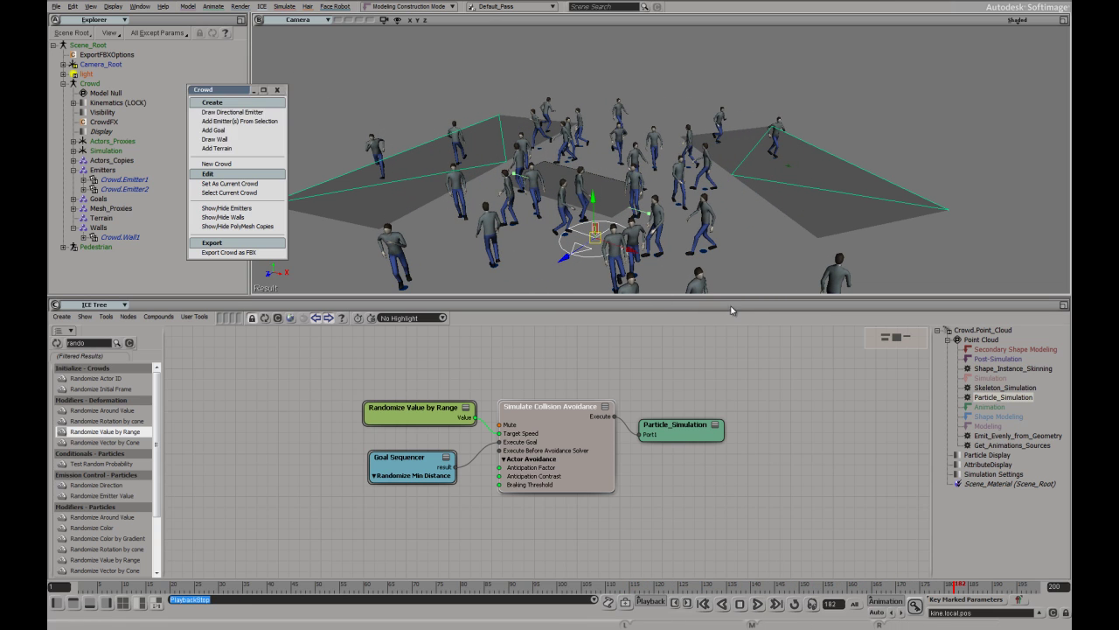
{"action": "scroll", "coordinate": [730, 255], "scroll_direction": "down", "scroll_amount": 2}
{"action": "scroll", "coordinate": [730, 255], "scroll_direction": "down", "scroll_amount": 2}
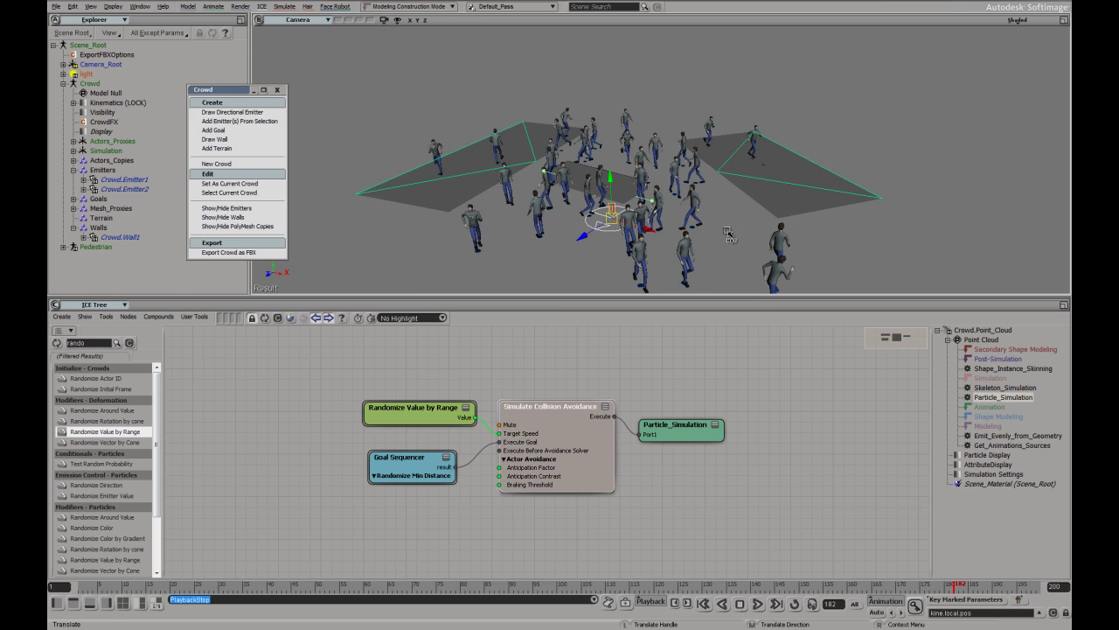
{"action": "middle_click_drag", "start_coordinate": [729, 234], "coordinate": [730, 204]}
{"action": "left_click", "coordinate": [704, 604]}
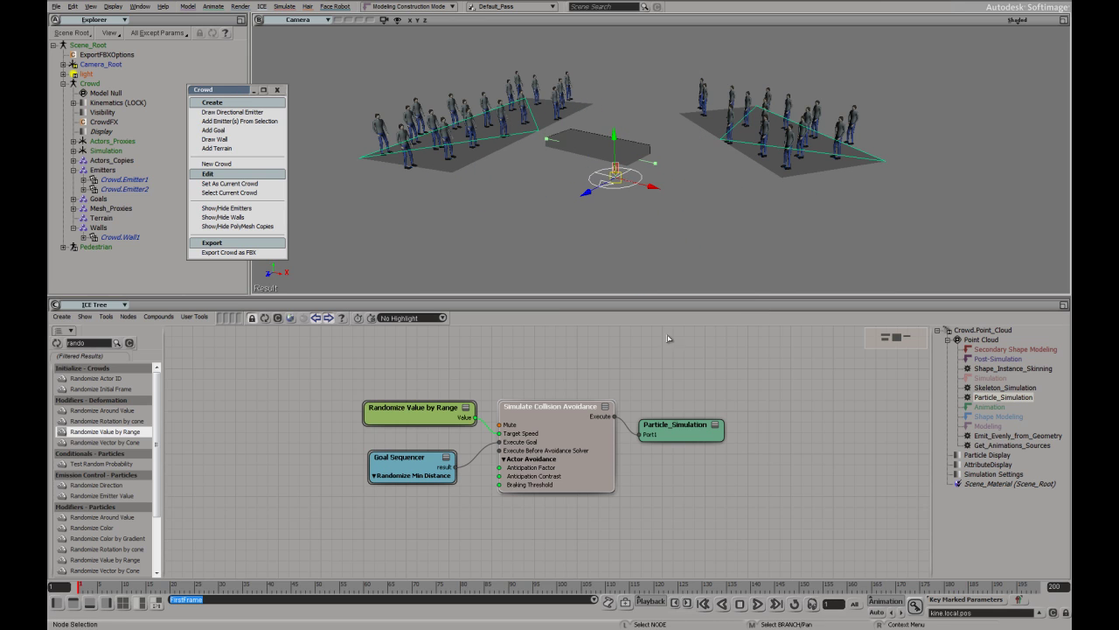
{"action": "left_click", "coordinate": [585, 160]}
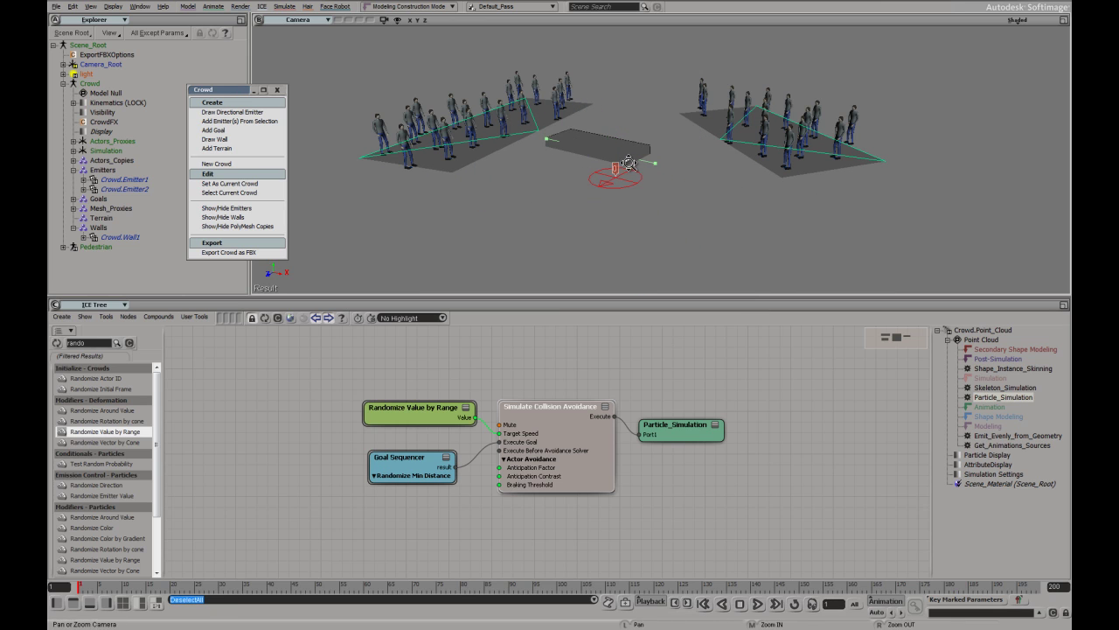
{"action": "scroll", "coordinate": [699, 164], "scroll_direction": "up", "scroll_amount": 2}
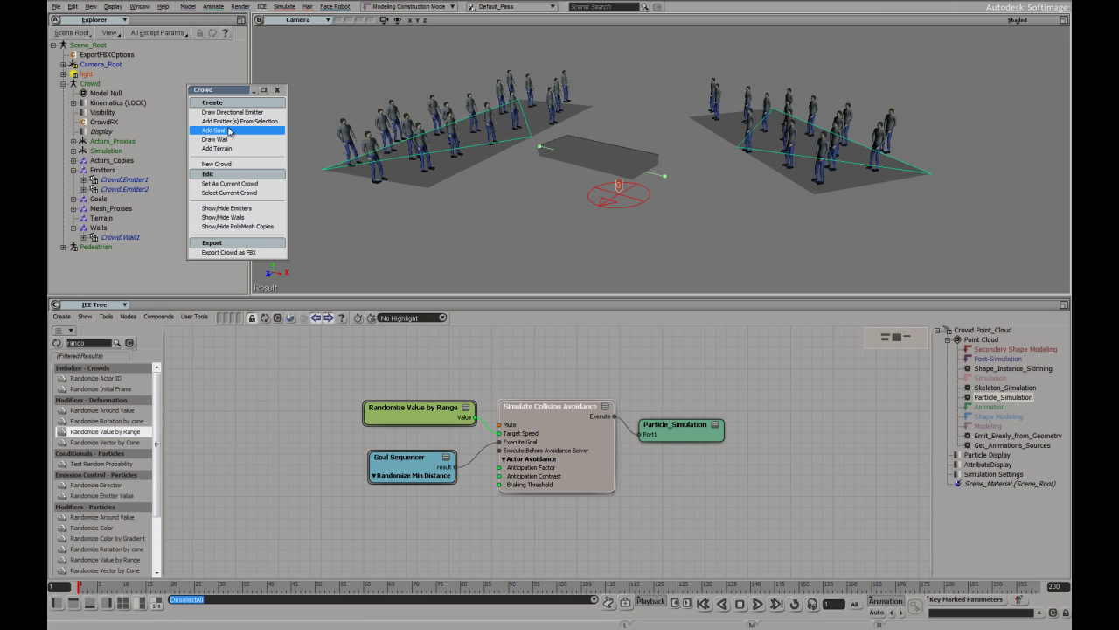
- Create a polygon mesh grid with U and V lengths of 100 and 24 subdivisions in both directions
{"action": "left_click", "coordinate": [188, 7]}
{"action": "mouse_move", "coordinate": [208, 33]}
{"action": "mouse_move", "coordinate": [300, 54]}
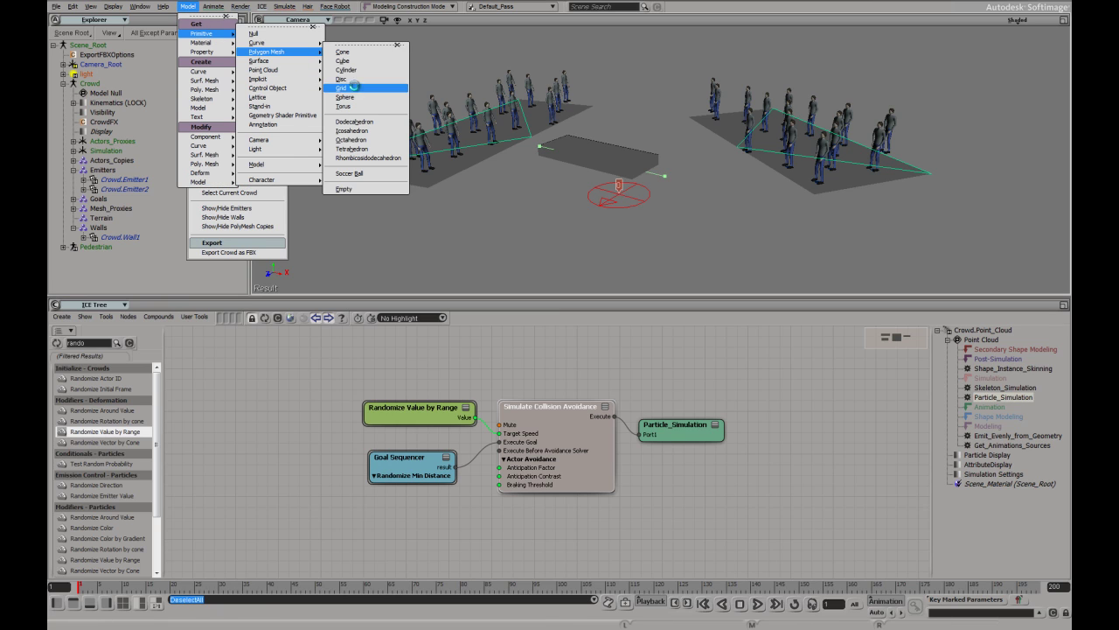
{"action": "left_click", "coordinate": [355, 89]}
{"action": "left_click_drag", "start_coordinate": [271, 156], "coordinate": [225, 153]}
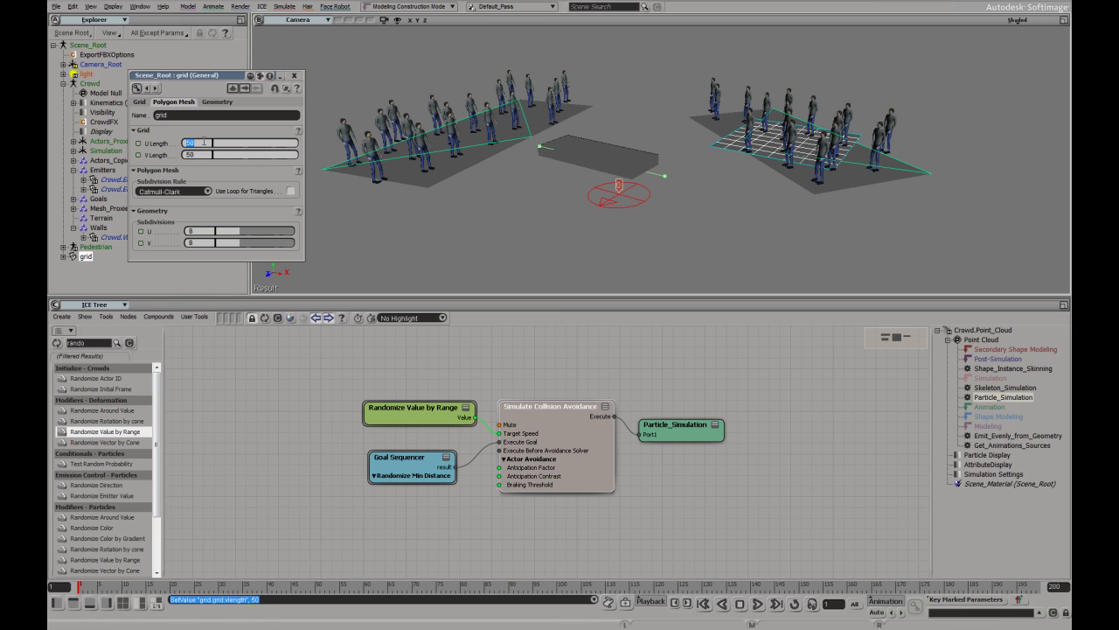
{"action": "left_click", "coordinate": [203, 141]}
{"action": "type", "text": "100"}
{"action": "key", "text": "Tab"}
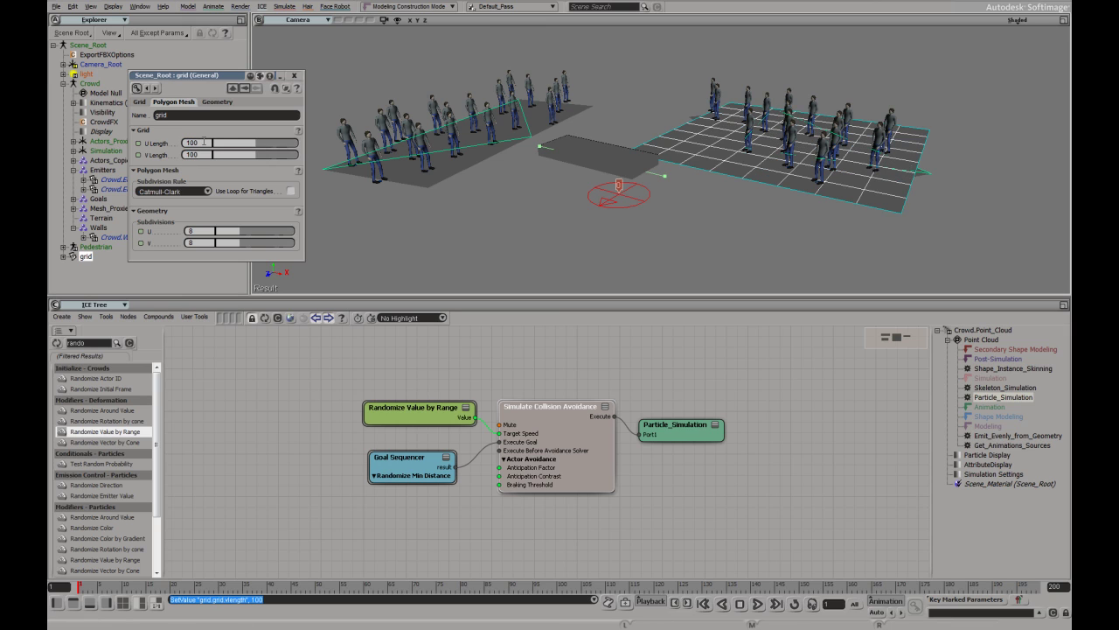
{"action": "left_click", "coordinate": [271, 231]}
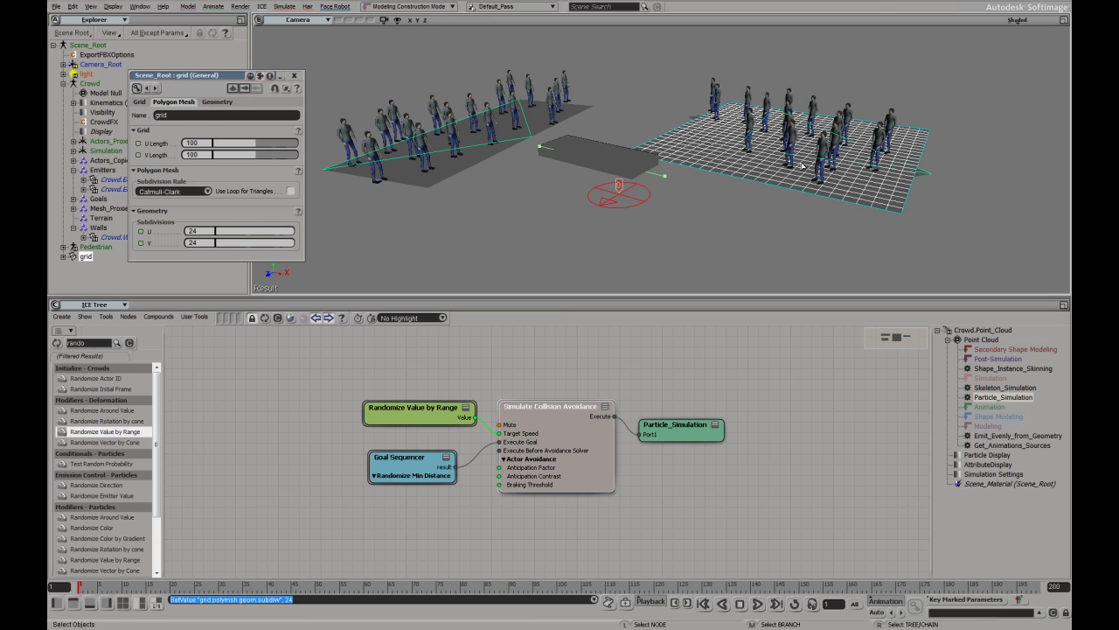
- Move the grid to the ground between the two emitters so that it lies under the goal and wall
{"action": "key", "text": "v"}
{"action": "left_click_drag", "start_coordinate": [791, 175], "coordinate": [651, 207]}
{"action": "key", "text": "space"}
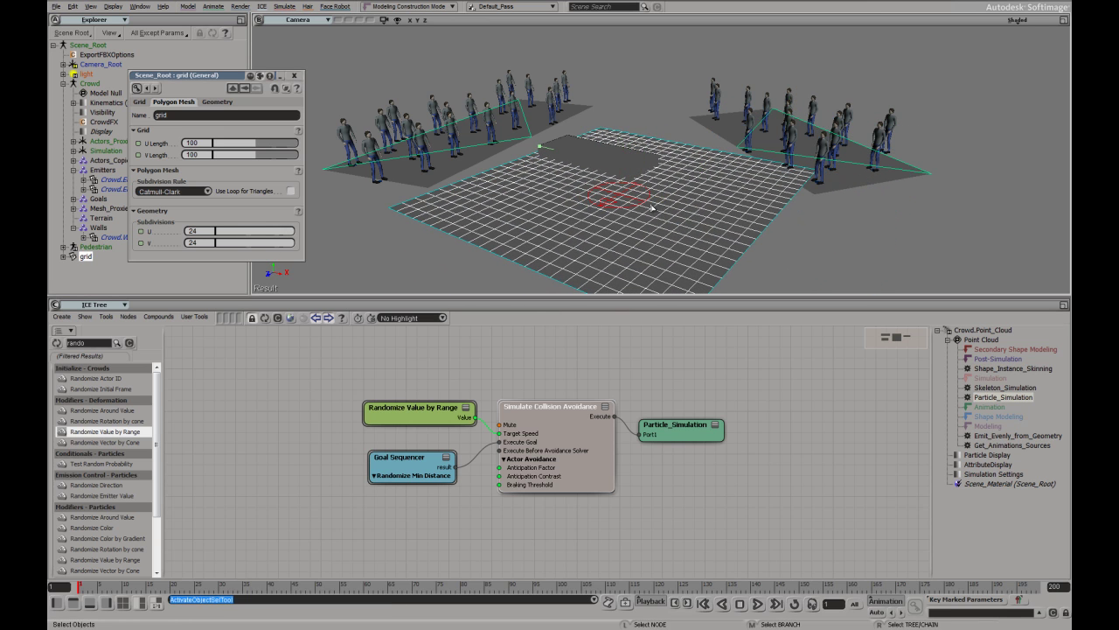
- Enable proportional editing and raise a point near the middle of the grid by about 7.2
{"action": "key", "text": "t"}
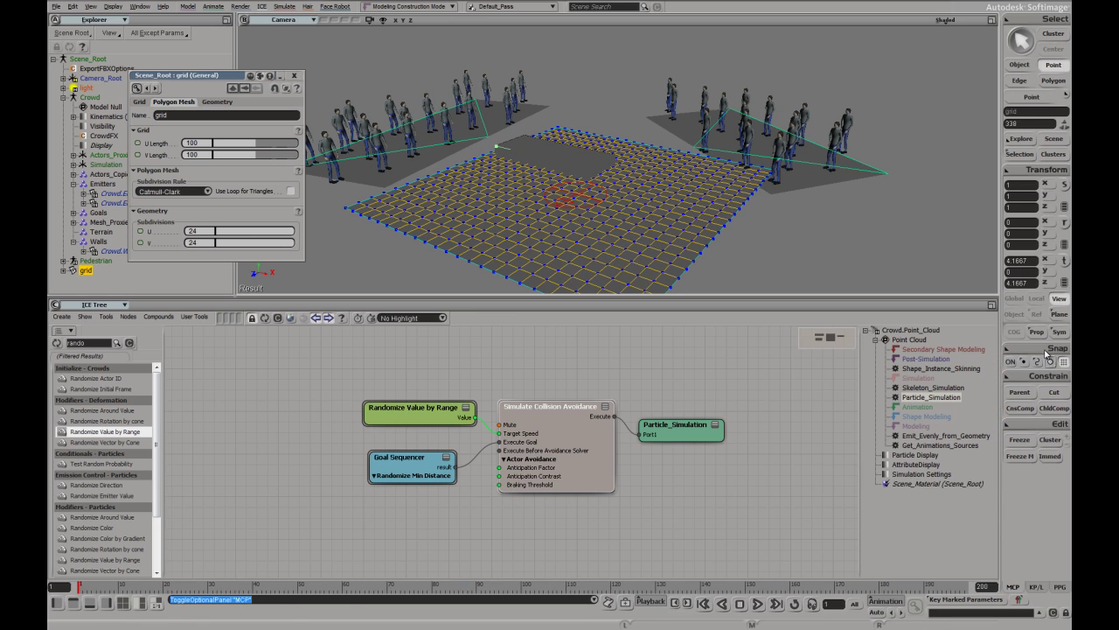
{"action": "left_click", "coordinate": [1036, 332]}
{"action": "key", "text": "v"}
{"action": "left_click_drag", "start_coordinate": [582, 184], "coordinate": [588, 155]}
{"action": "key", "text": "space"}
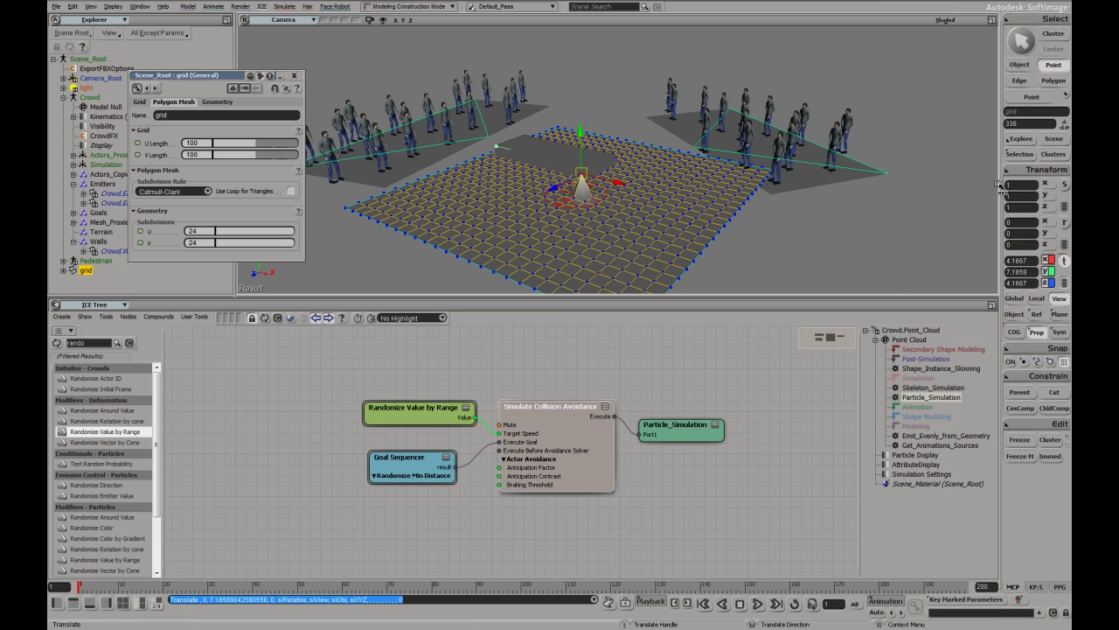
- Set the Distance Limit of the grid's MoveProportional operator to about 23.81 to widen the bump into a smooth hill
{"action": "left_click", "coordinate": [1019, 154]}
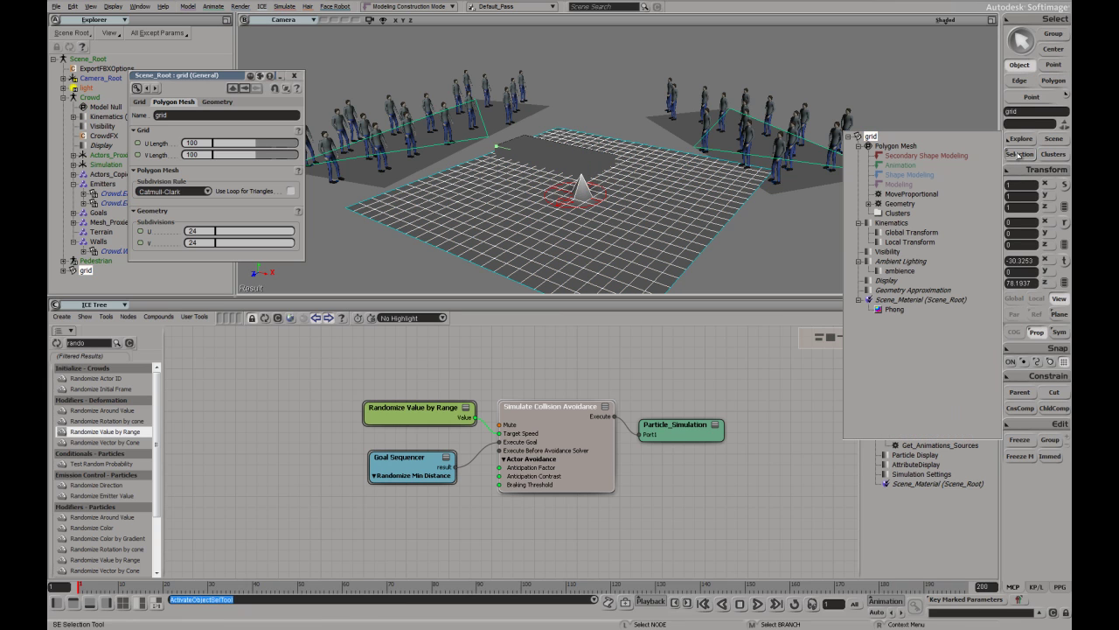
{"action": "left_click", "coordinate": [883, 194]}
{"action": "left_click_drag", "start_coordinate": [224, 157], "coordinate": [240, 158]}
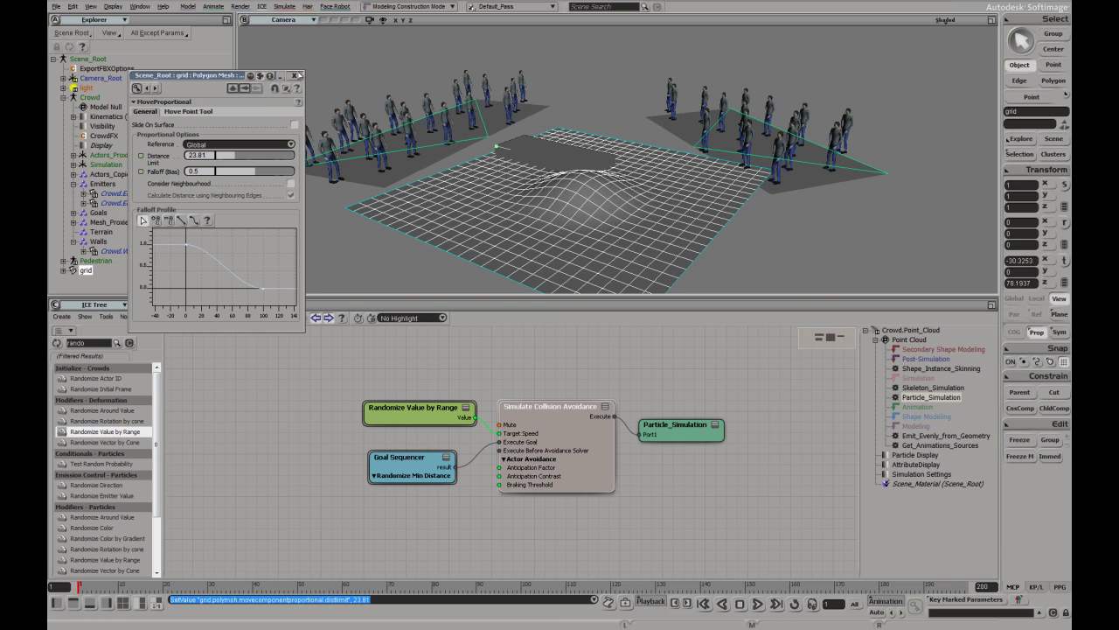
{"action": "left_click", "coordinate": [452, 71]}
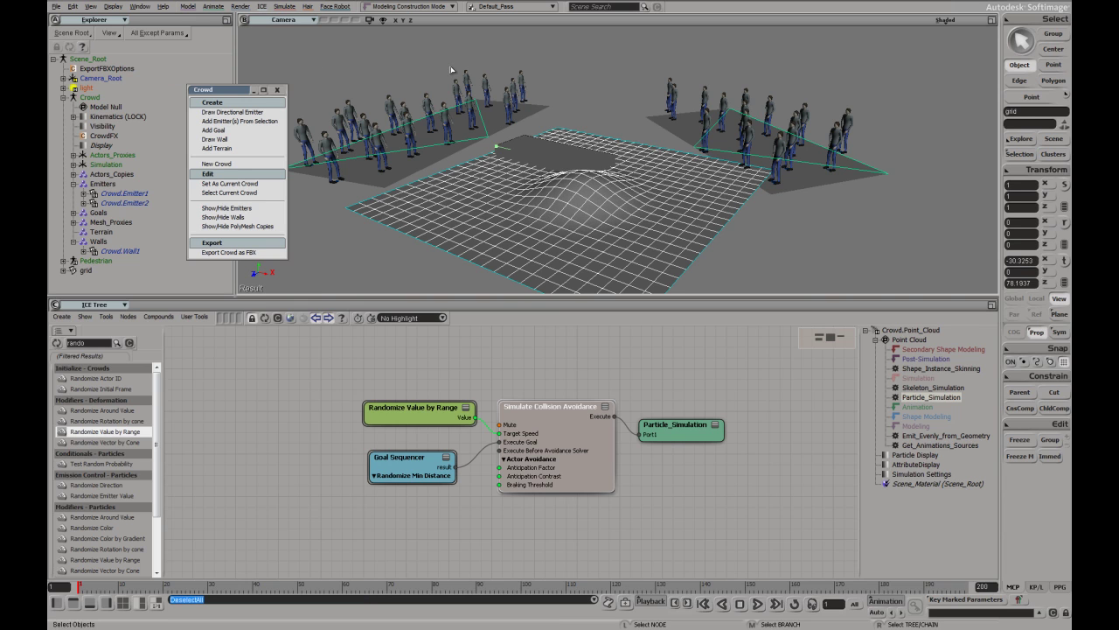
- Add the grid to the crowd as terrain, check it under the Terrain node and deselect it
{"action": "left_click", "coordinate": [474, 211]}
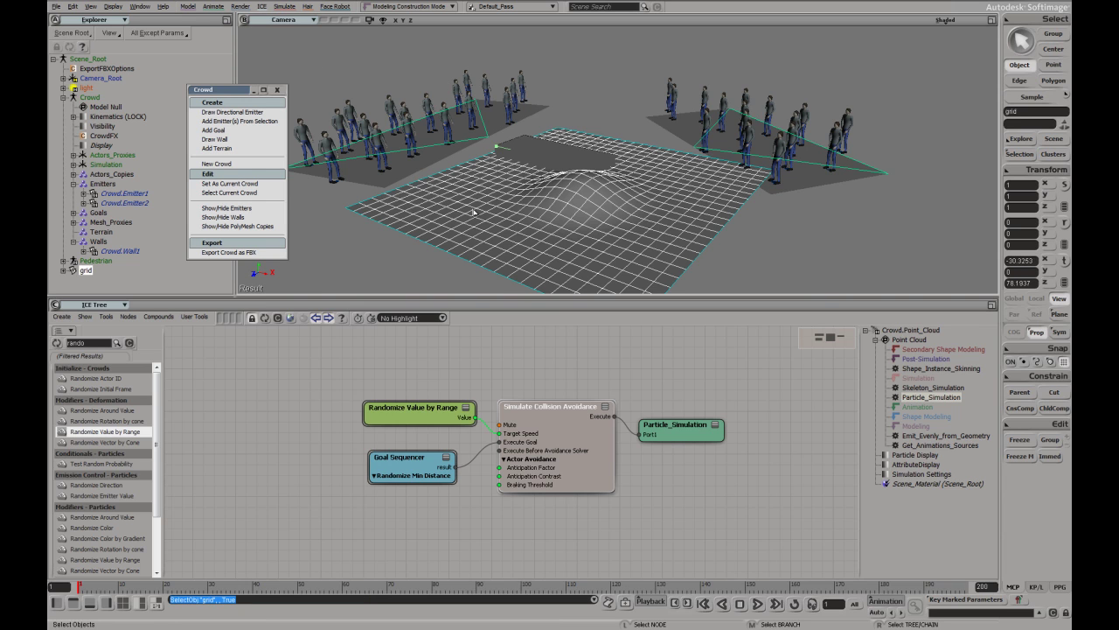
{"action": "left_click", "coordinate": [240, 155]}
{"action": "left_click", "coordinate": [74, 233]}
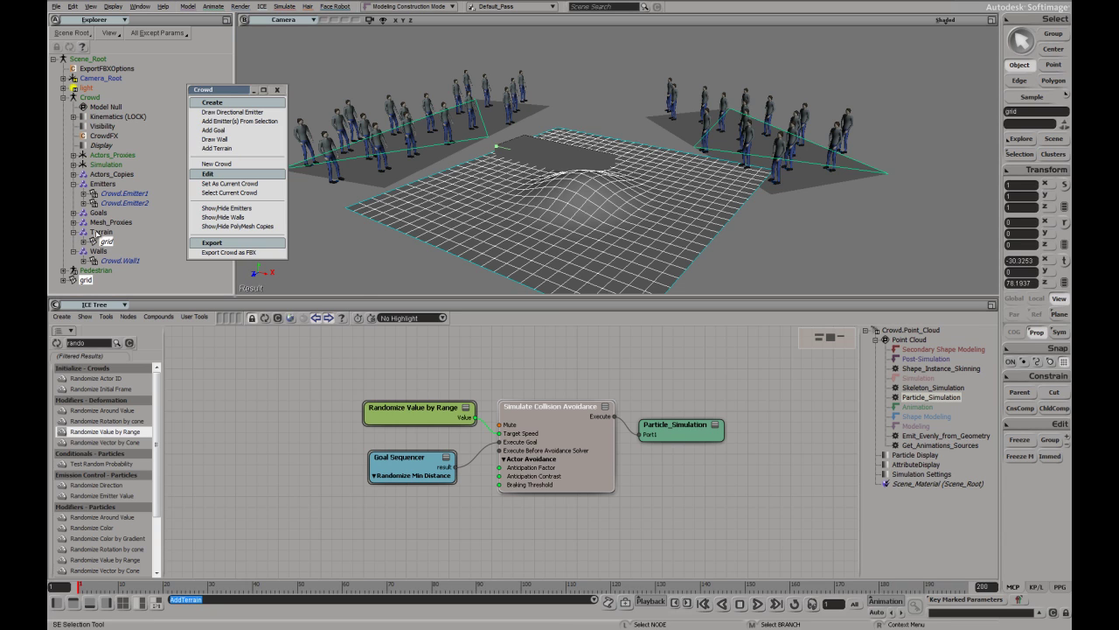
{"action": "left_click", "coordinate": [277, 89]}
{"action": "left_click", "coordinate": [325, 73]}
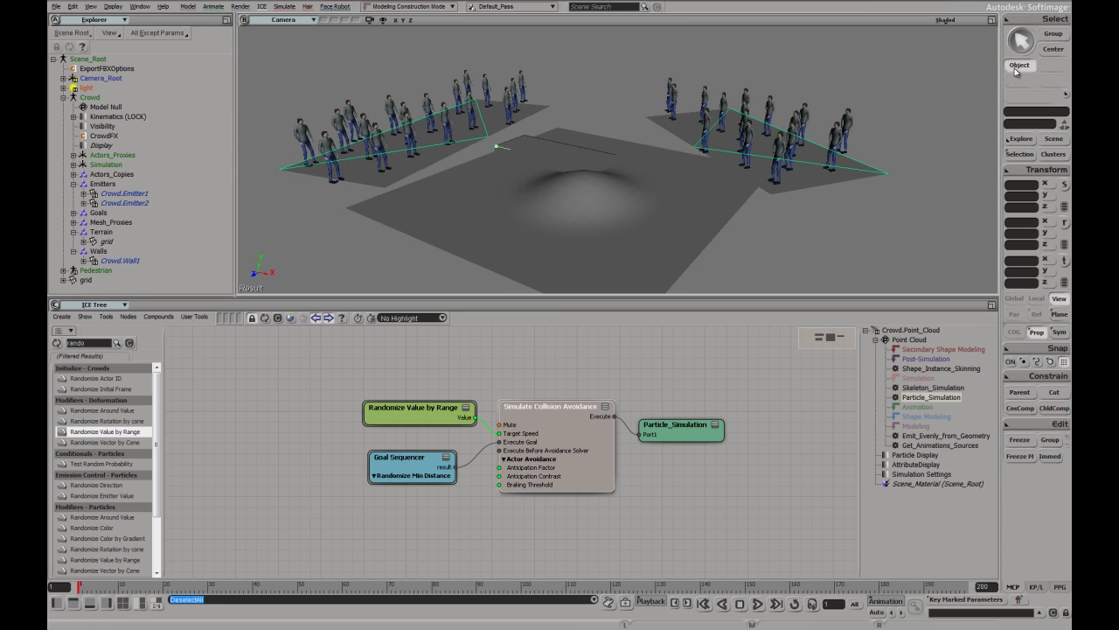
- Play the simulation from the start in an enlarged camera view to examine the actors on the terrain, and return to the first frame
{"action": "key", "text": "F12"}
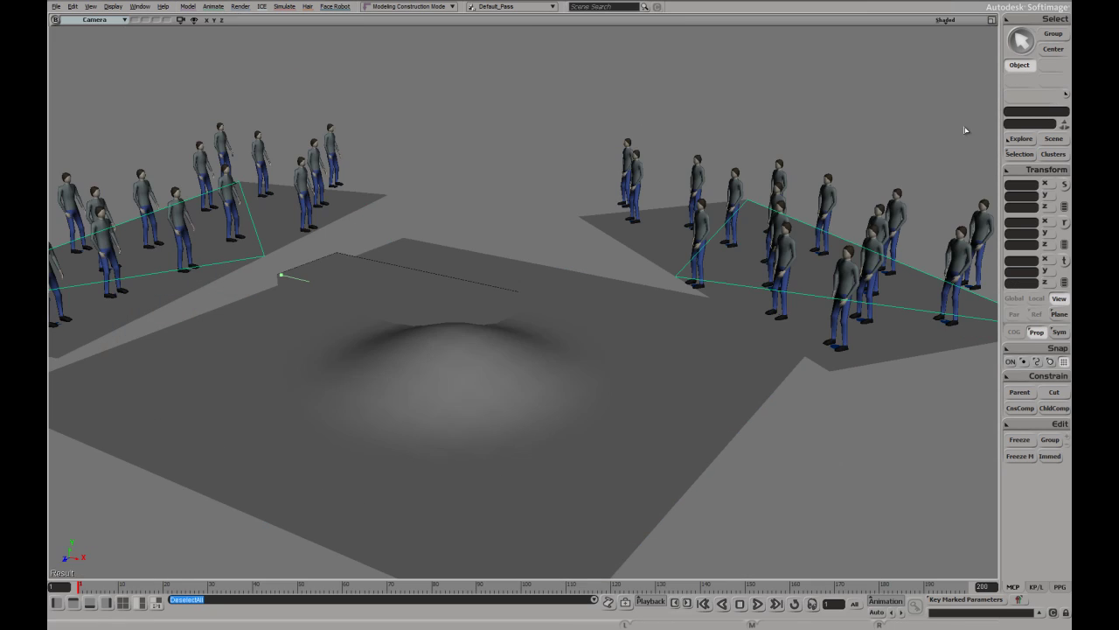
{"action": "left_click", "coordinate": [757, 604]}
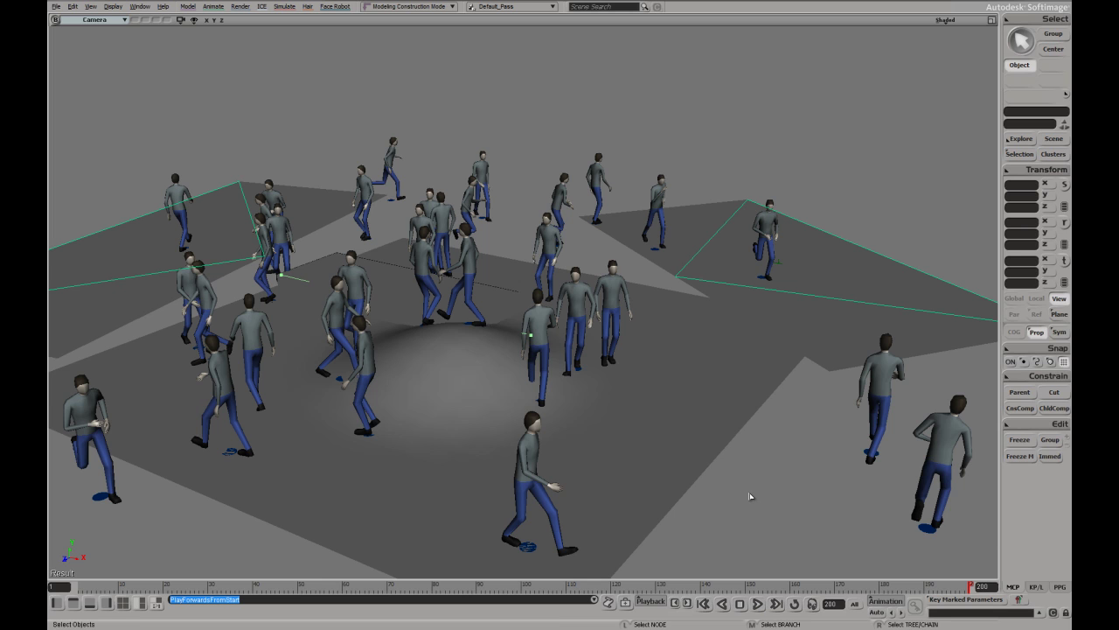
{"action": "scroll", "coordinate": [750, 496], "scroll_direction": "down", "scroll_amount": 3}
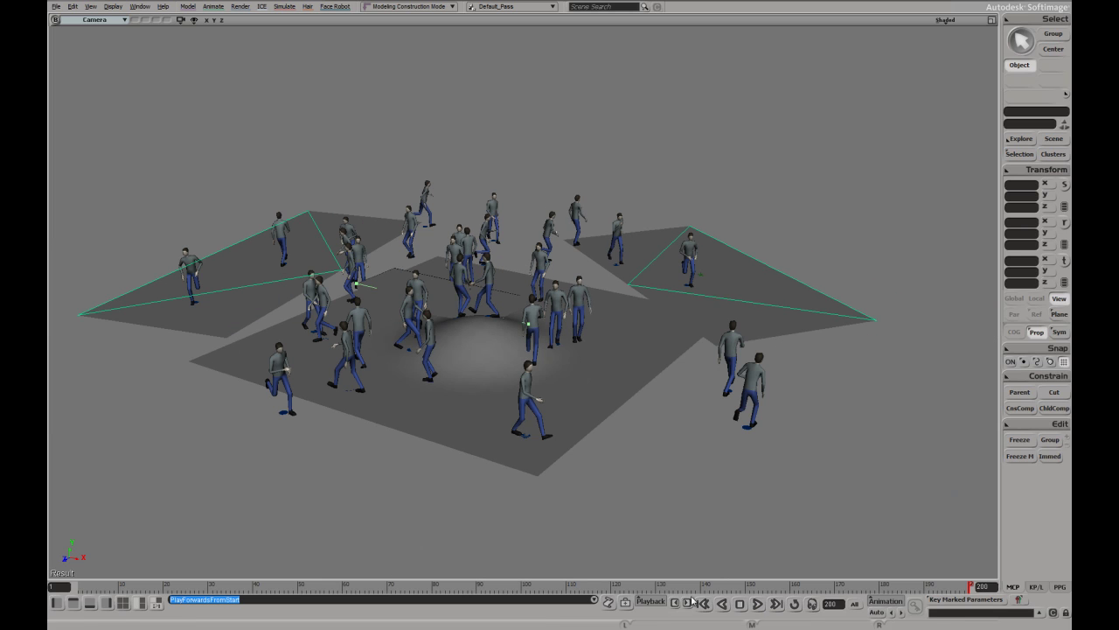
{"action": "left_click", "coordinate": [703, 605]}
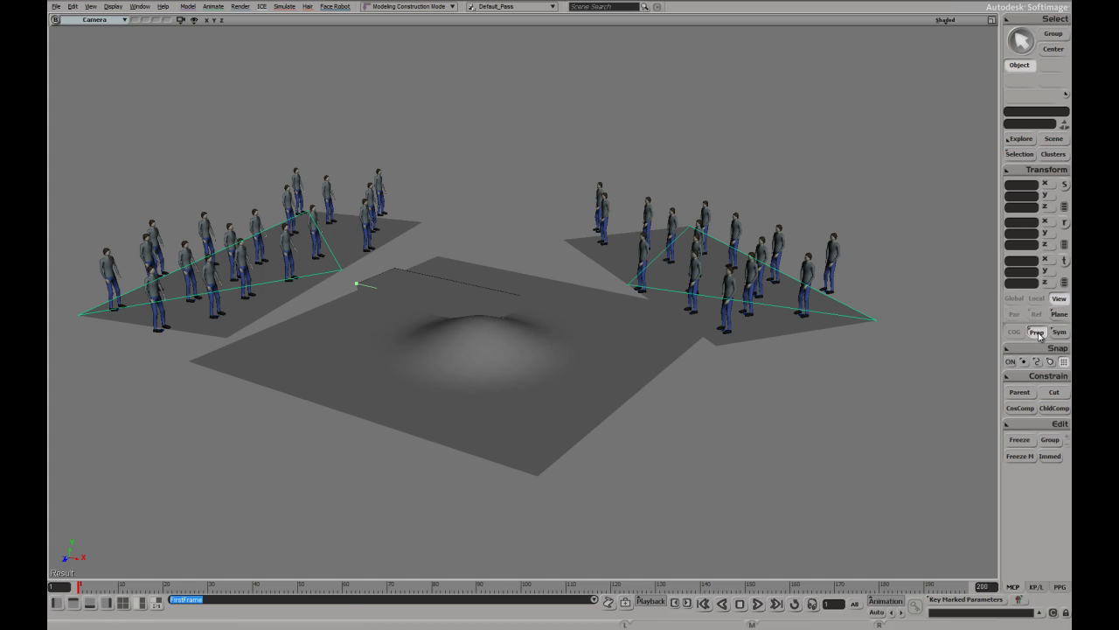
- Export the crowd's actor copies as FBX to CrowdFX.fbx, replacing the existing file and keeping the default export options
{"action": "left_click", "coordinate": [835, 252]}
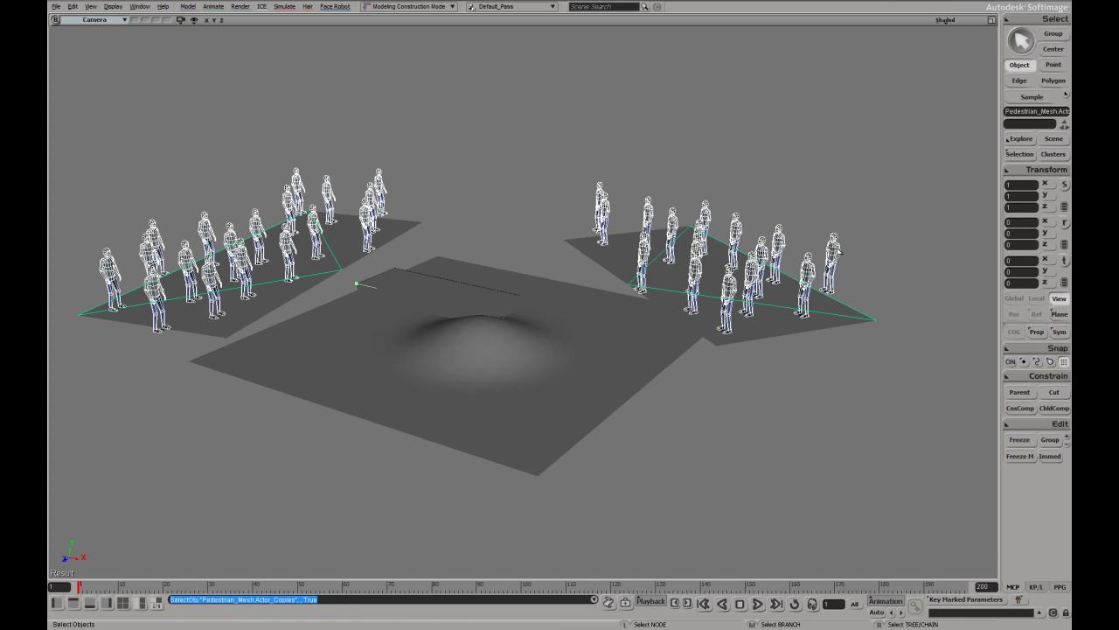
{"action": "left_click", "coordinate": [262, 8]}
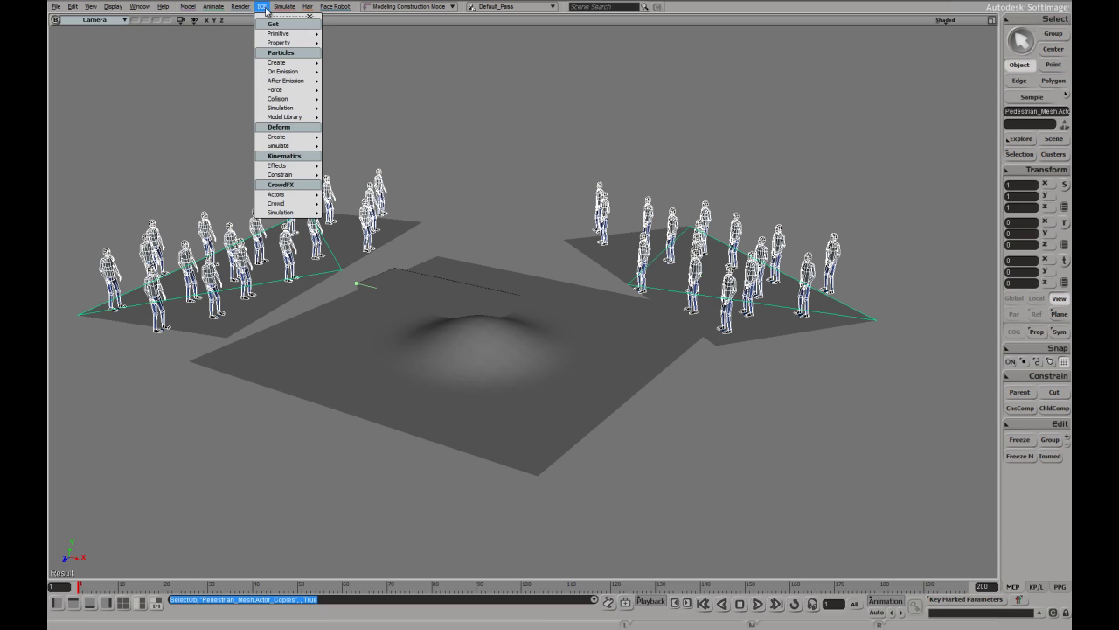
{"action": "mouse_move", "coordinate": [289, 204]}
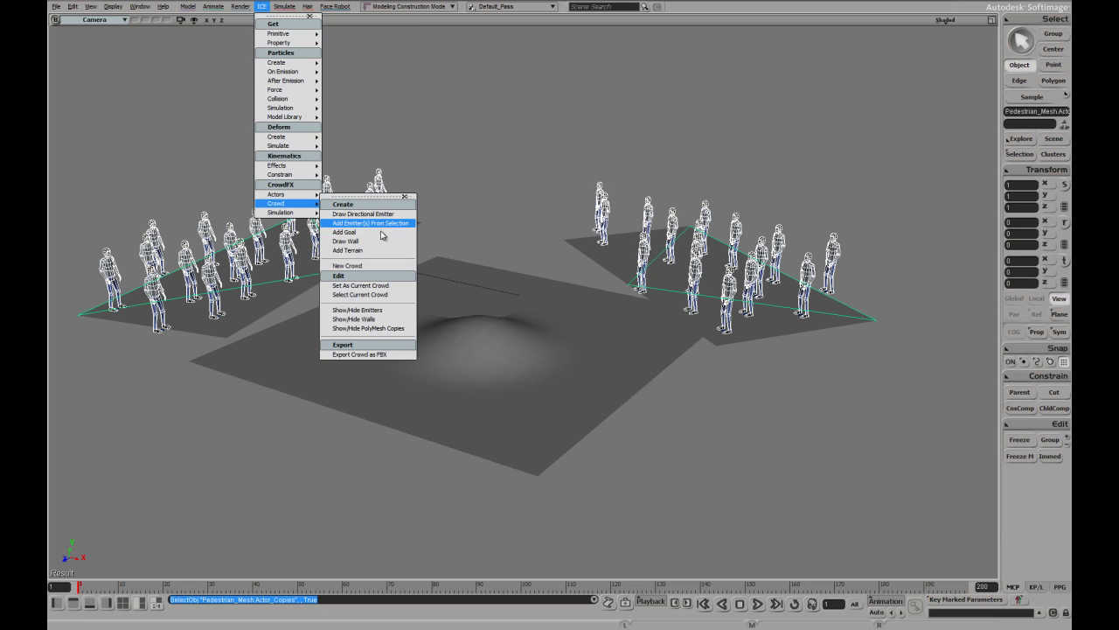
{"action": "left_click", "coordinate": [378, 355]}
{"action": "left_click", "coordinate": [500, 199]}
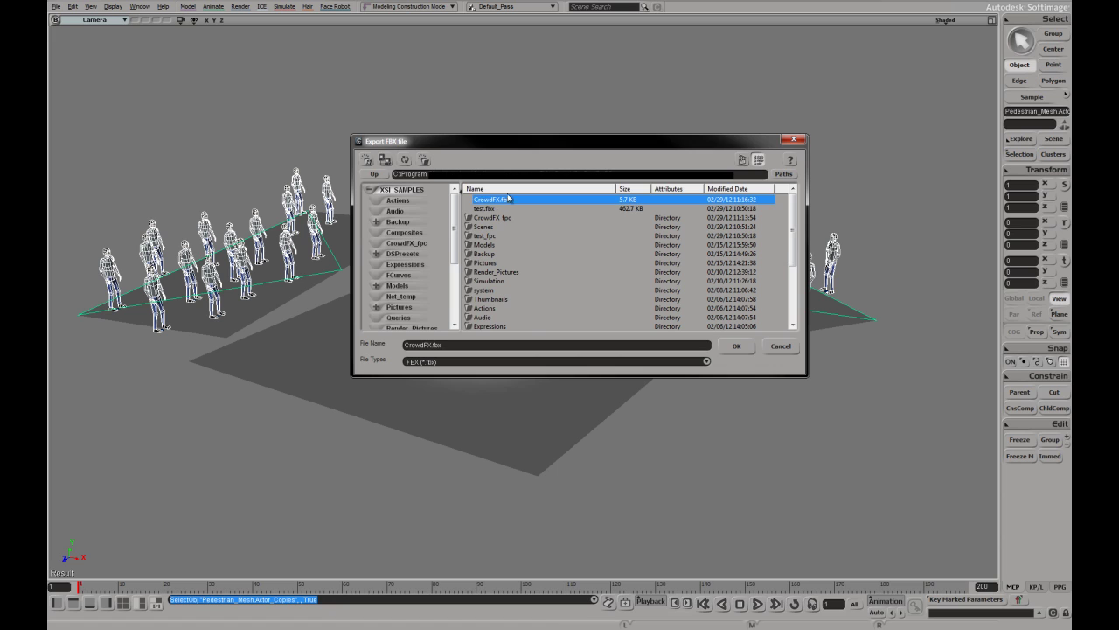
{"action": "left_click", "coordinate": [746, 348]}
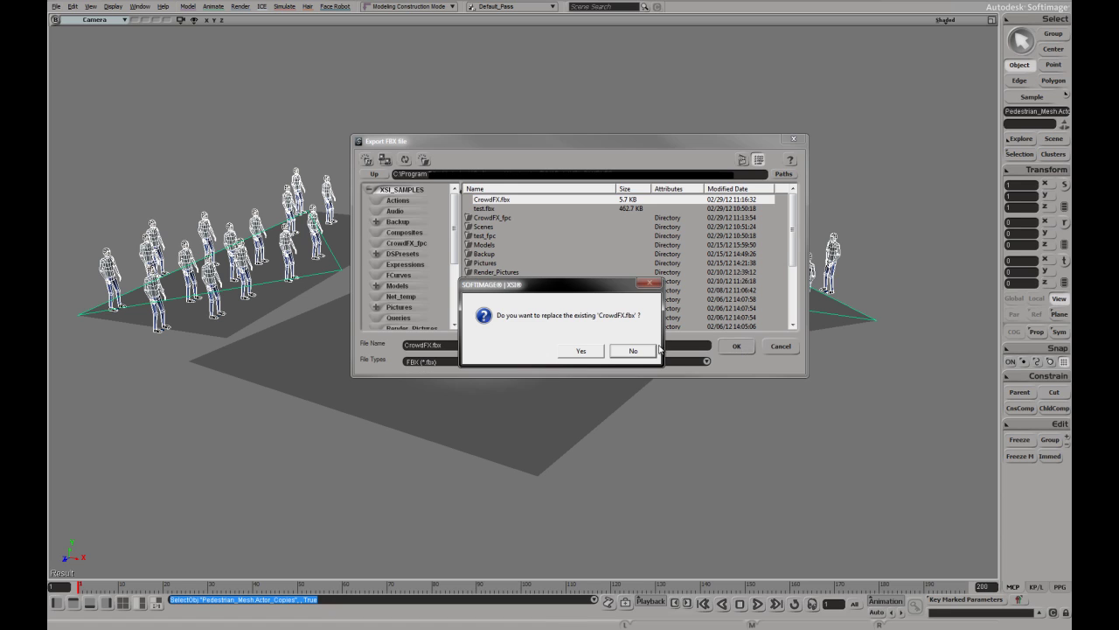
{"action": "left_click", "coordinate": [588, 354]}
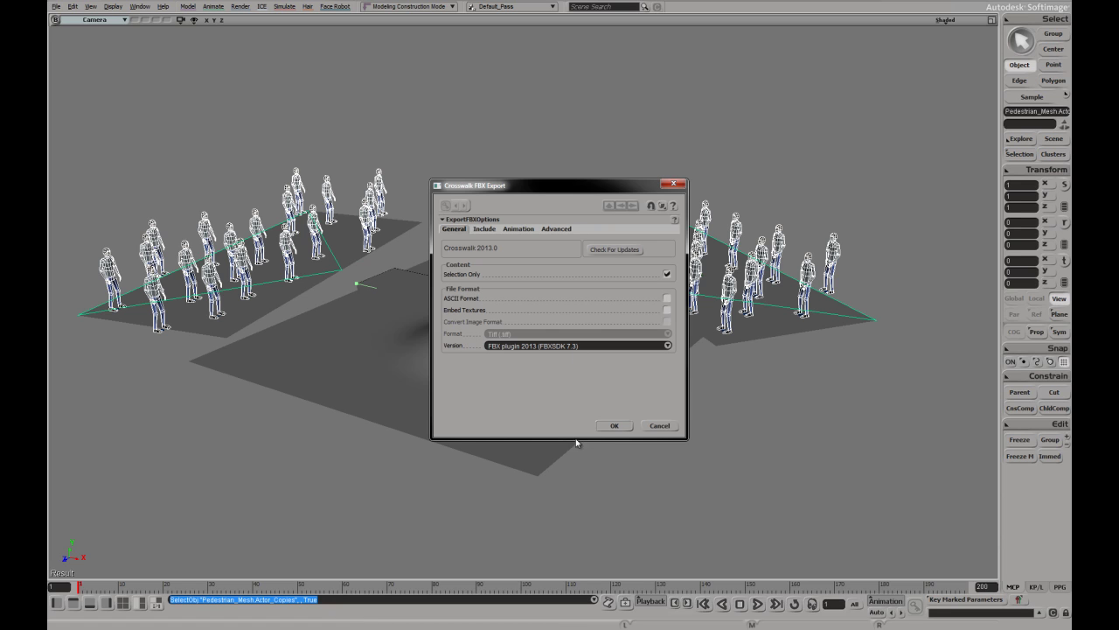
{"action": "left_click", "coordinate": [616, 425]}
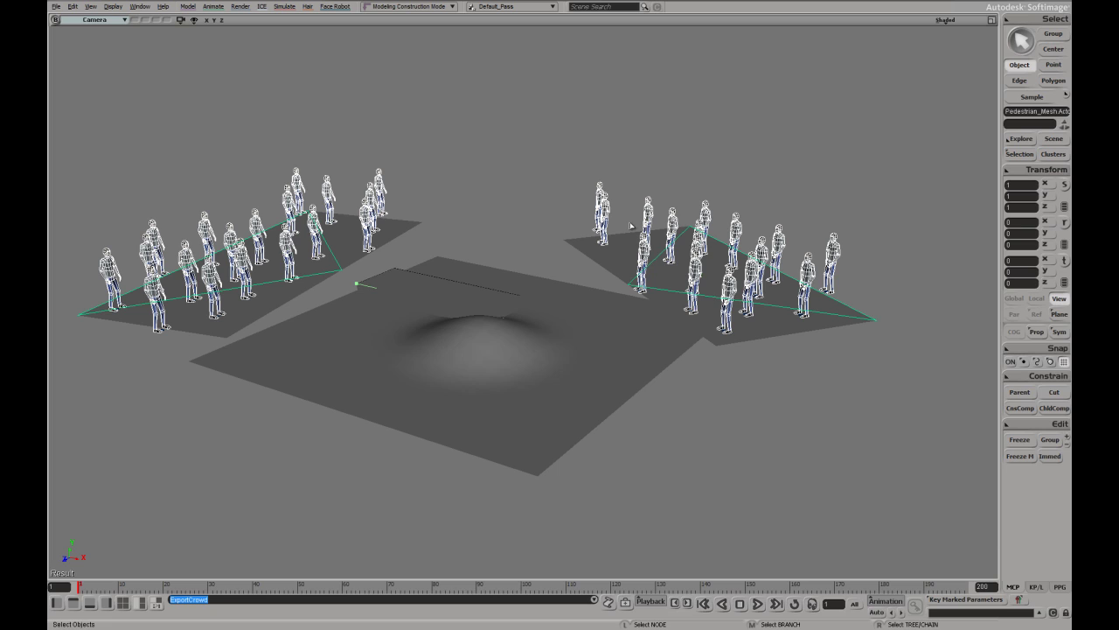
{"action": "left_click", "coordinate": [542, 225]}
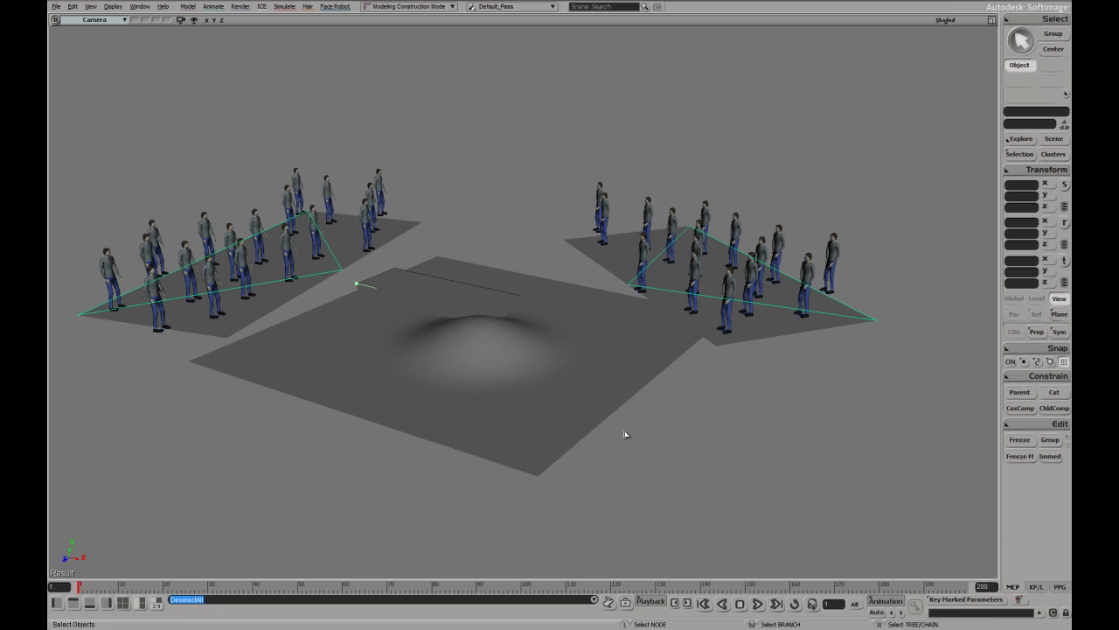
- Start a new empty scene
{"action": "key", "text": "shift"}
{"action": "key", "text": "ctrl+o"}
{"action": "left_click", "coordinate": [577, 343]}
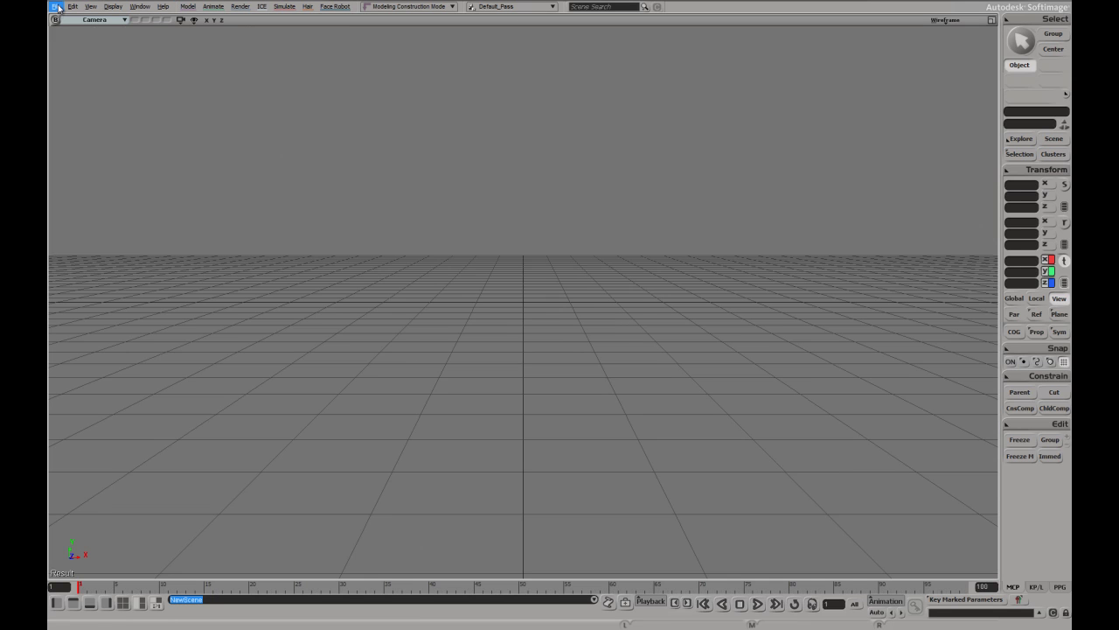
- Import CrowdFX.fbx into the empty scene with the default import options and bring the actors into view
{"action": "left_click", "coordinate": [55, 6]}
{"action": "mouse_move", "coordinate": [92, 128]}
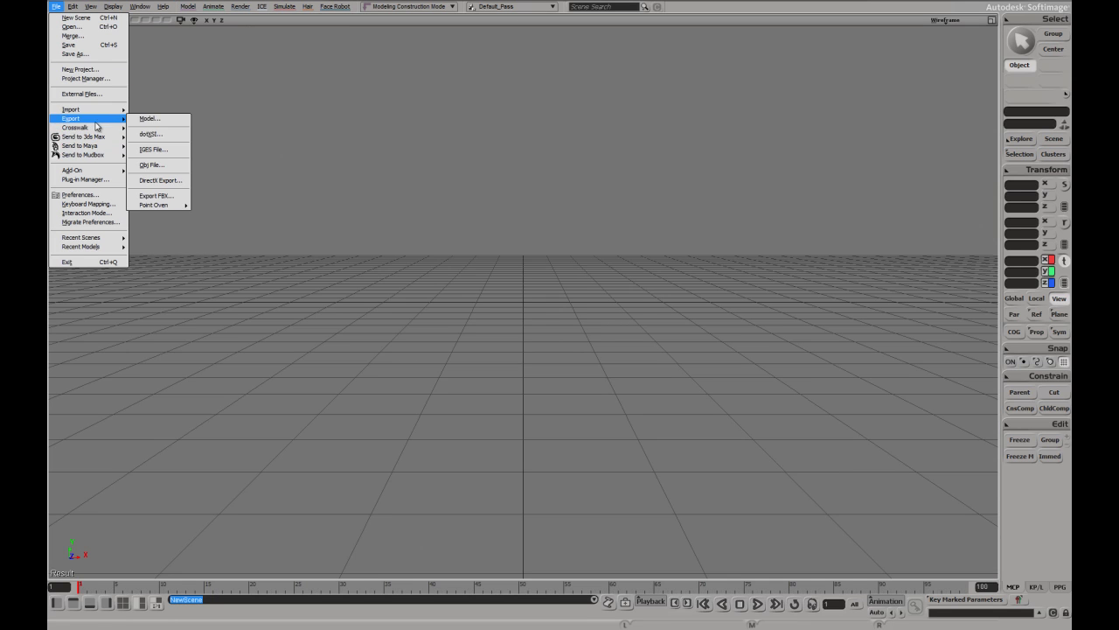
{"action": "left_click", "coordinate": [157, 177]}
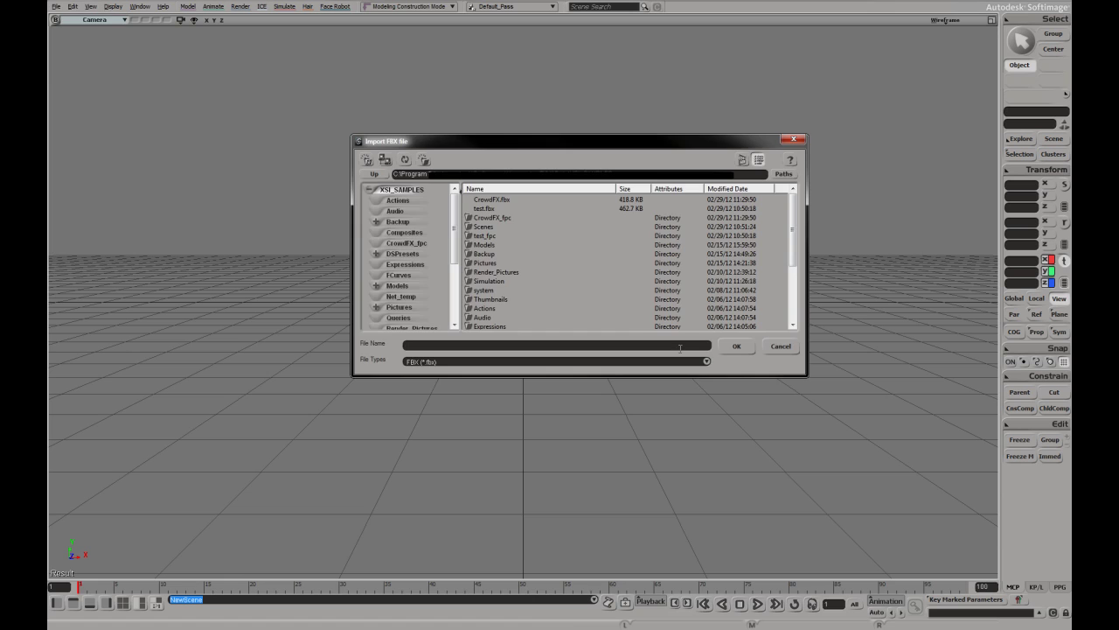
{"action": "double_click", "coordinate": [506, 199]}
{"action": "left_click", "coordinate": [613, 425]}
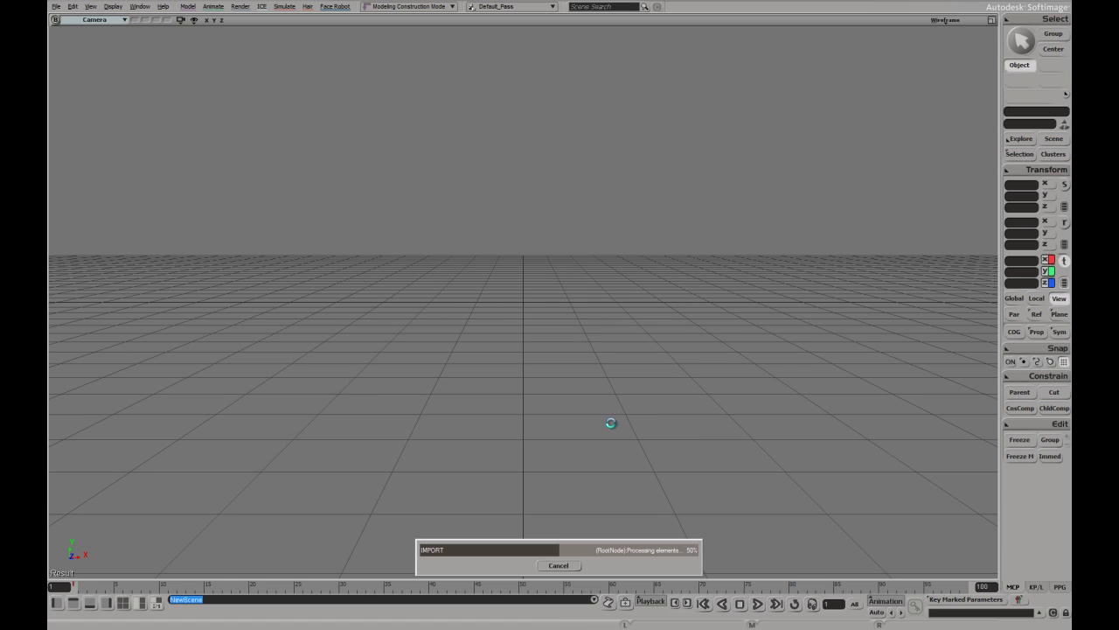
{"action": "scroll", "coordinate": [615, 416], "scroll_direction": "down", "scroll_amount": 5}
{"action": "scroll", "coordinate": [609, 389], "scroll_direction": "down", "scroll_amount": 5}
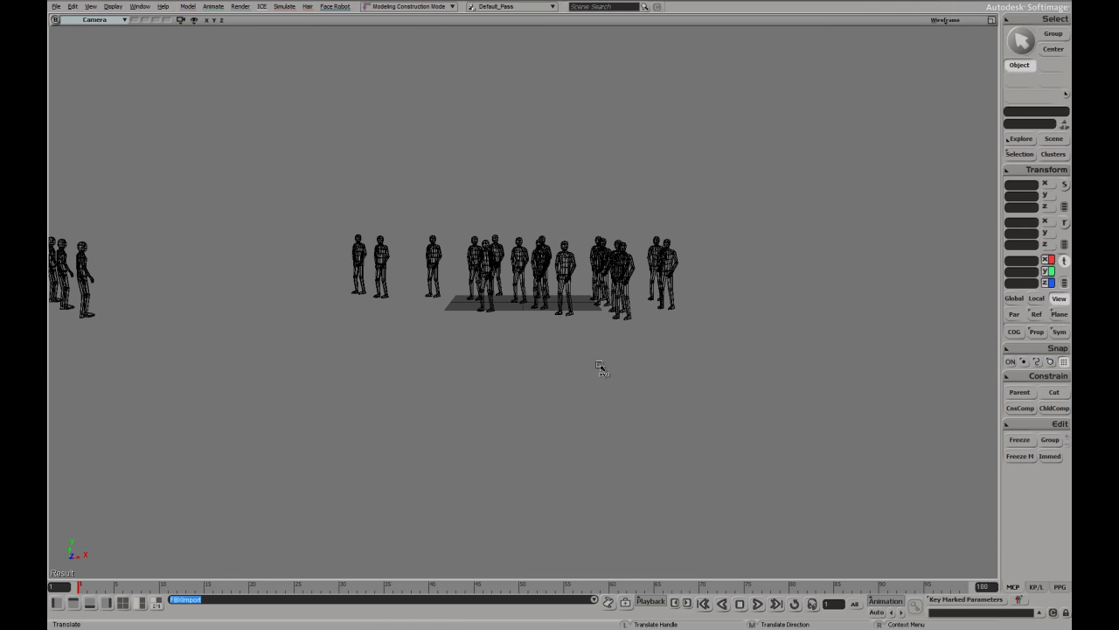
- Frame the imported crowd in the camera view and set its display mode to Shaded
{"action": "left_click_drag", "start_coordinate": [391, 94], "coordinate": [607, 172]}
{"action": "left_click", "coordinate": [945, 20]}
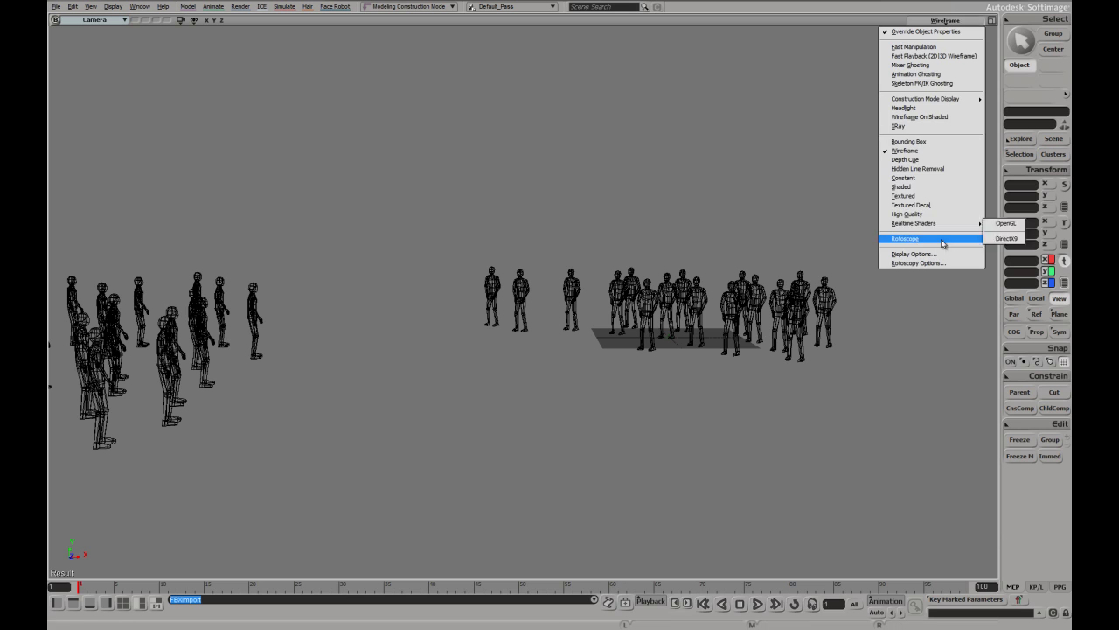
{"action": "left_click", "coordinate": [934, 196]}
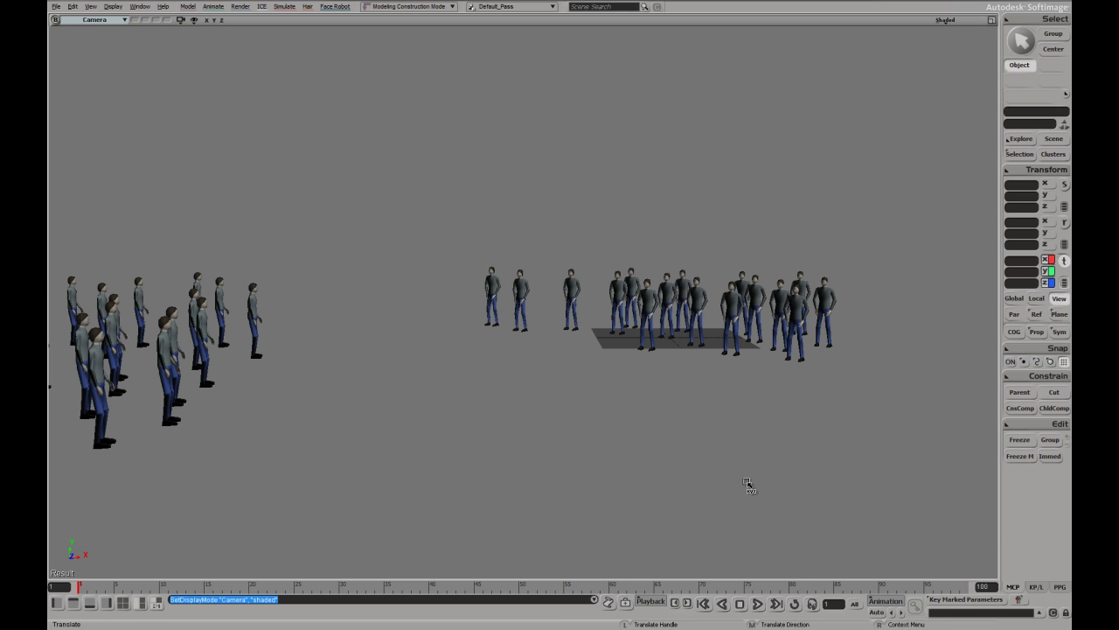
- Play the imported crowd animation with the timeline's end extended to frame 200, and select the actor copies
{"action": "left_click", "coordinate": [757, 604]}
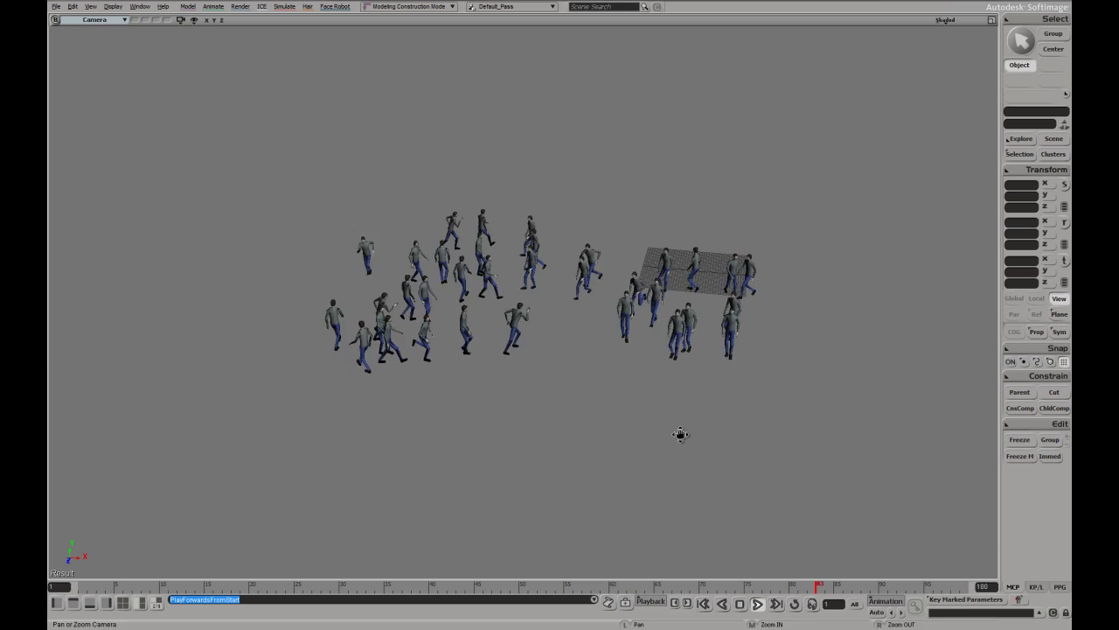
{"action": "left_click", "coordinate": [984, 586]}
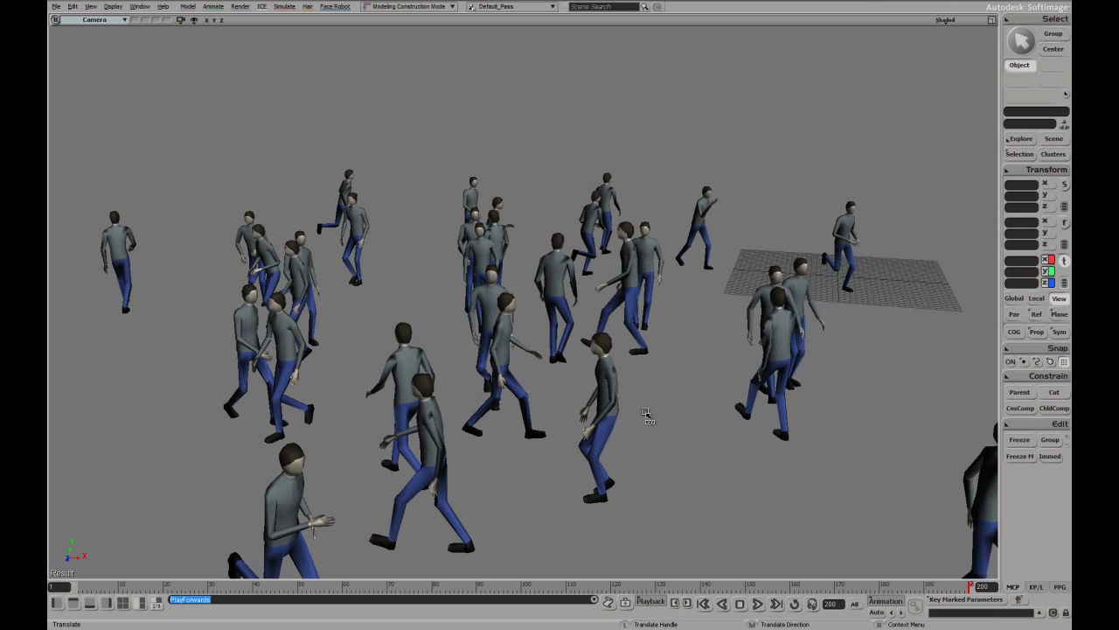
{"action": "left_click", "coordinate": [556, 330]}
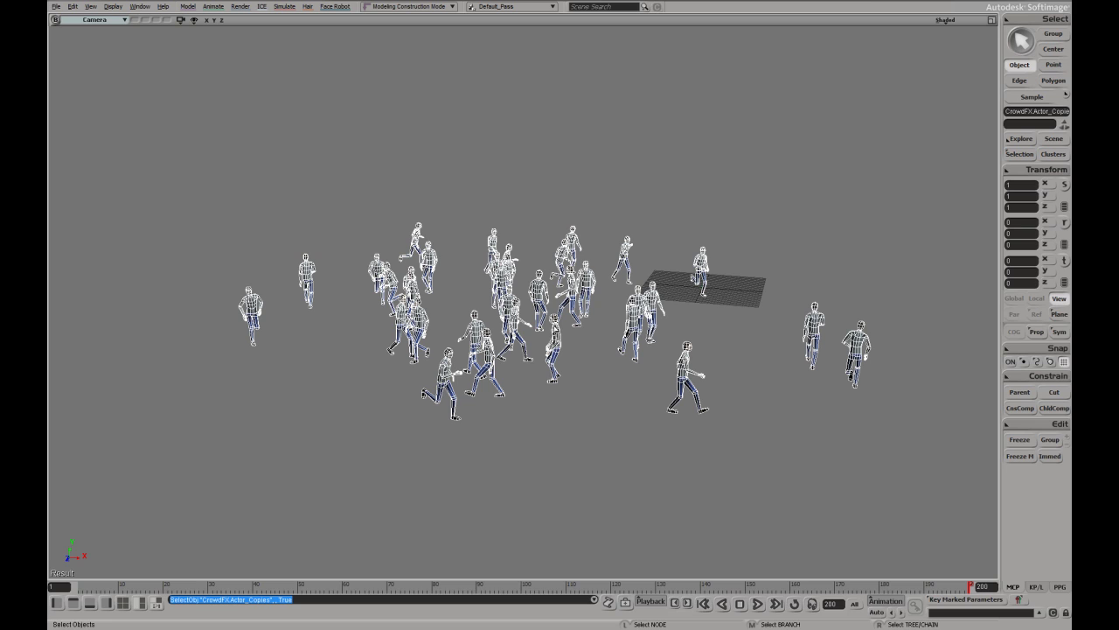
- Detach the ICE command list as a floating window and look over its CrowdFX Actors, Crowd and Simulation commands
{"action": "left_click", "coordinate": [261, 7]}
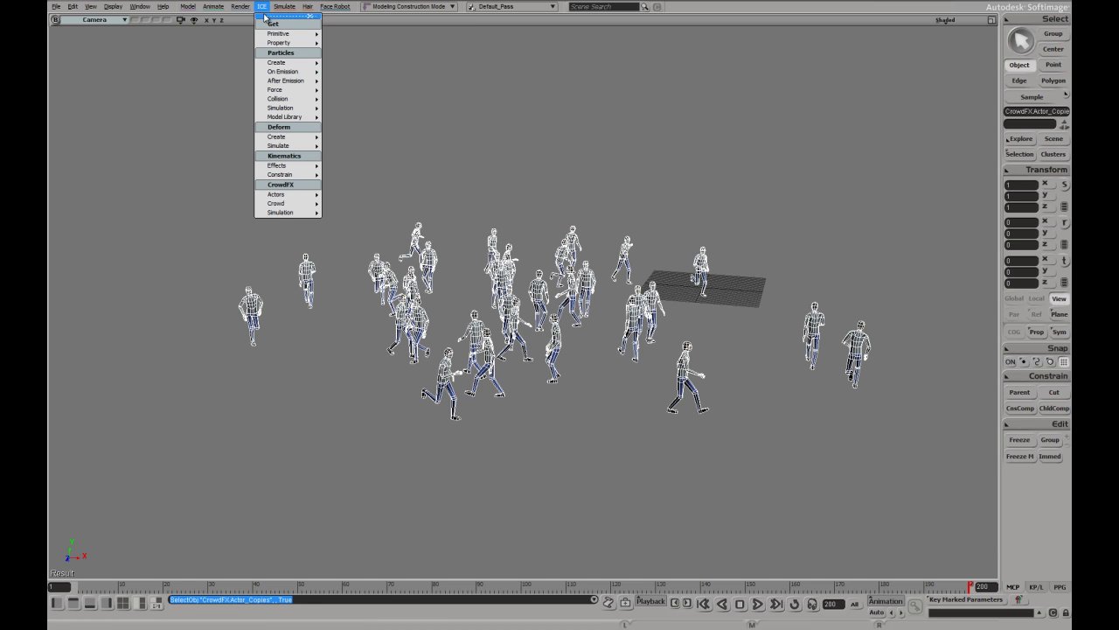
{"action": "left_click_drag", "start_coordinate": [265, 6], "coordinate": [203, 132]}
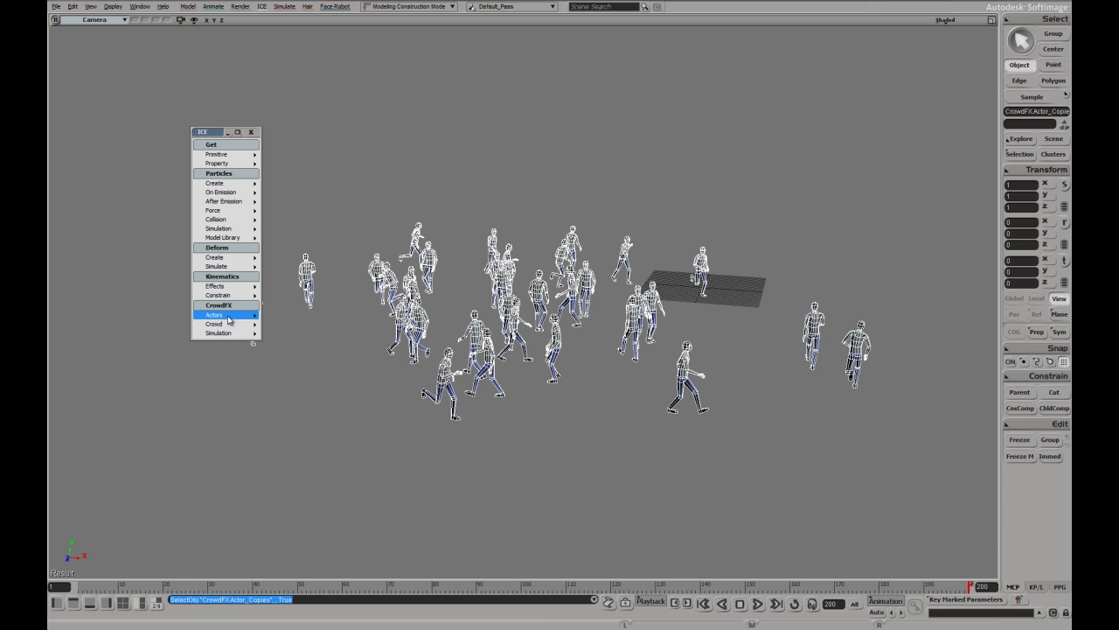
{"action": "mouse_move", "coordinate": [222, 337]}
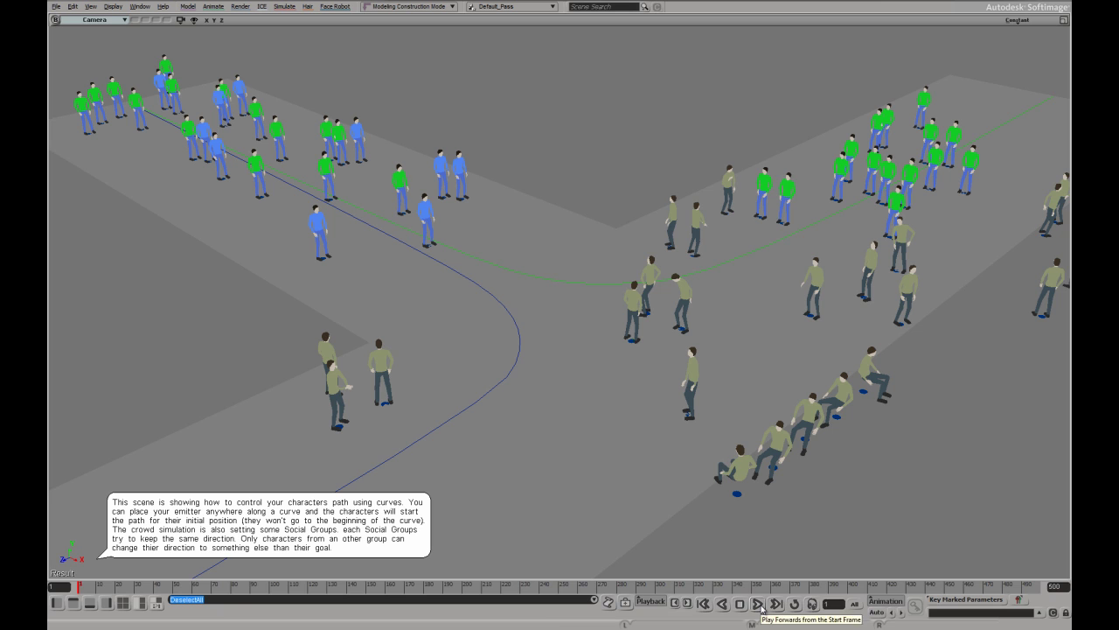
- Play the CrowdFX sample scenes from the start frame, including the curve-path and fighters scenes, to examine the actors' behaviour
{"action": "left_click", "coordinate": [758, 603]}
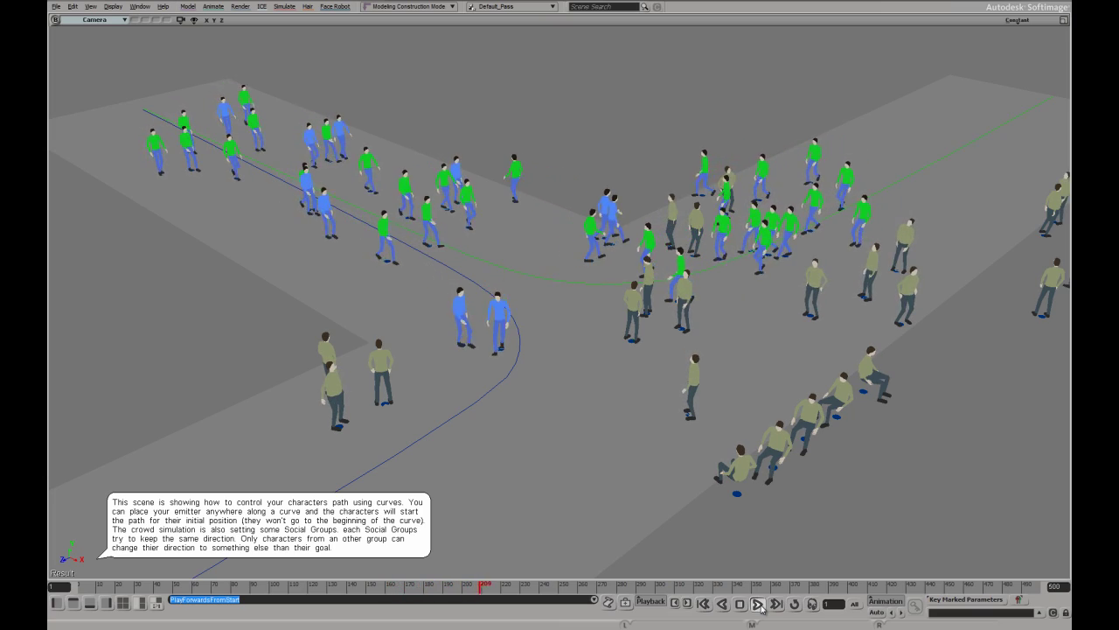
{"action": "left_click", "coordinate": [758, 603]}
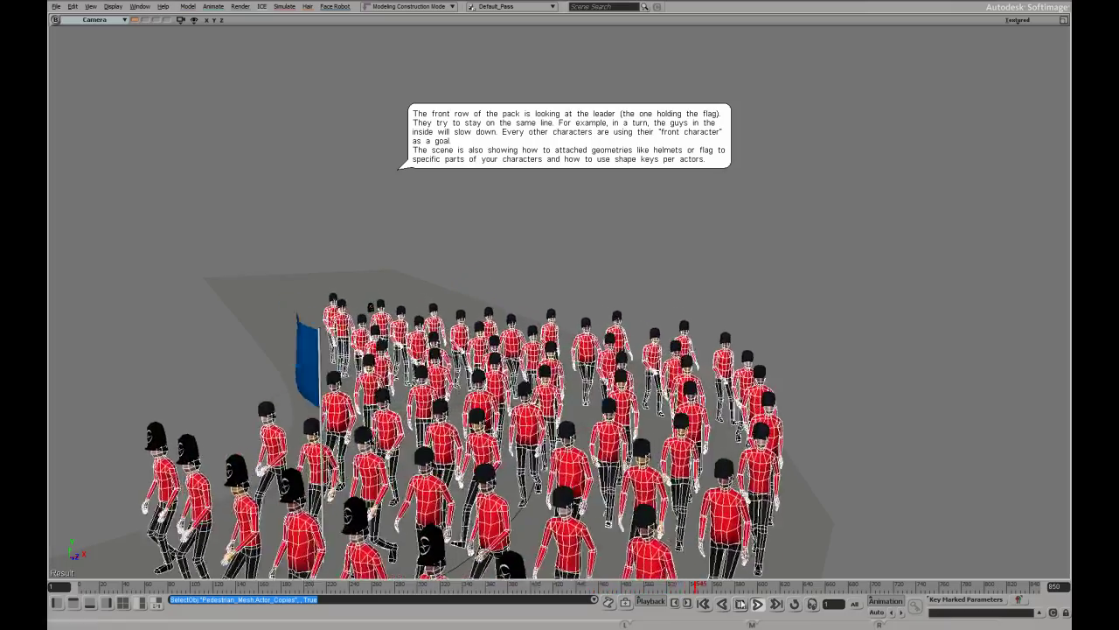
{"action": "left_click", "coordinate": [757, 603]}
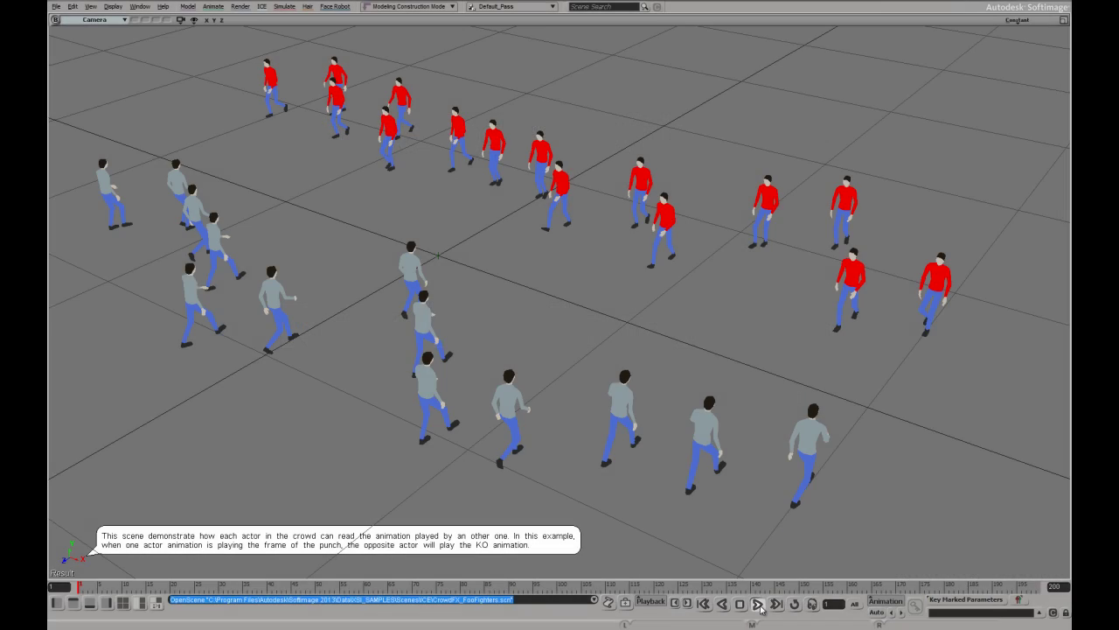
{"action": "left_click", "coordinate": [758, 603]}
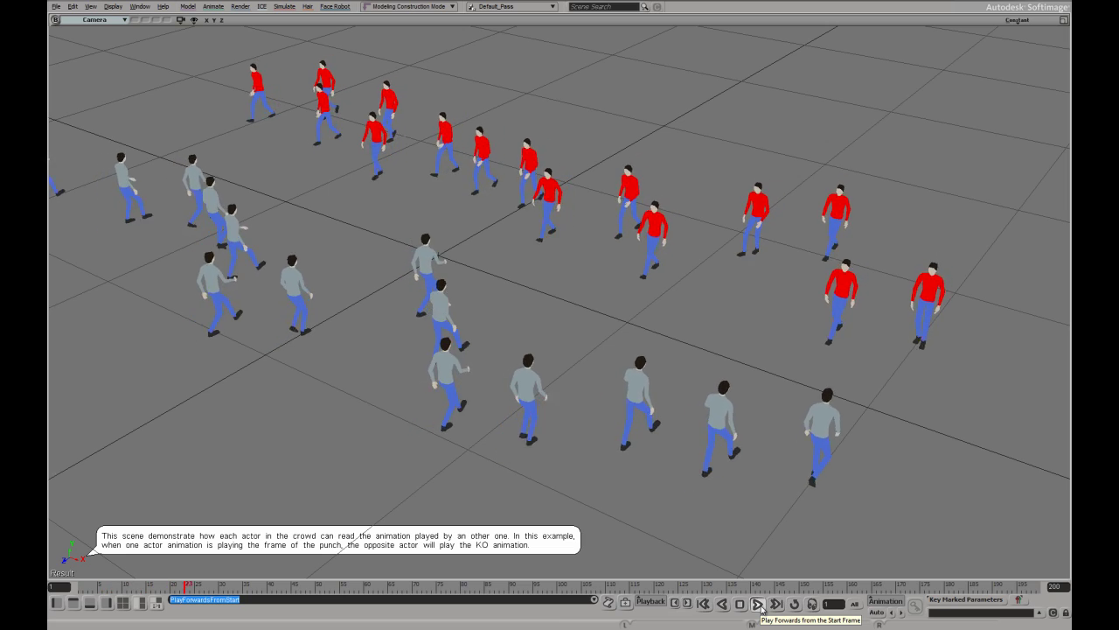